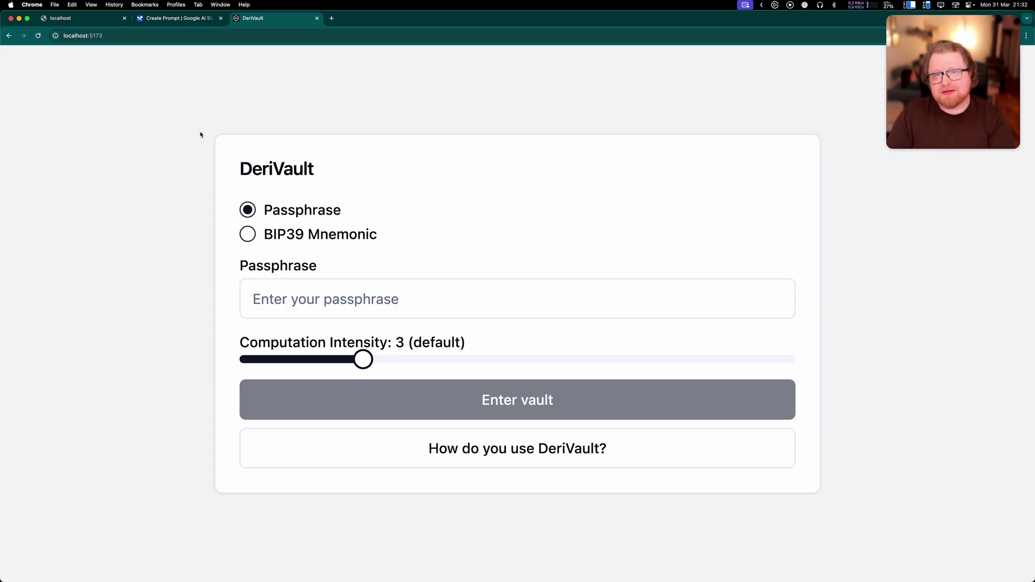
Unlock the DeriVault vault, preview then cancel the svelte.dev edit form, and visit Settings.
{"action": "left_click", "coordinate": [334, 299]}
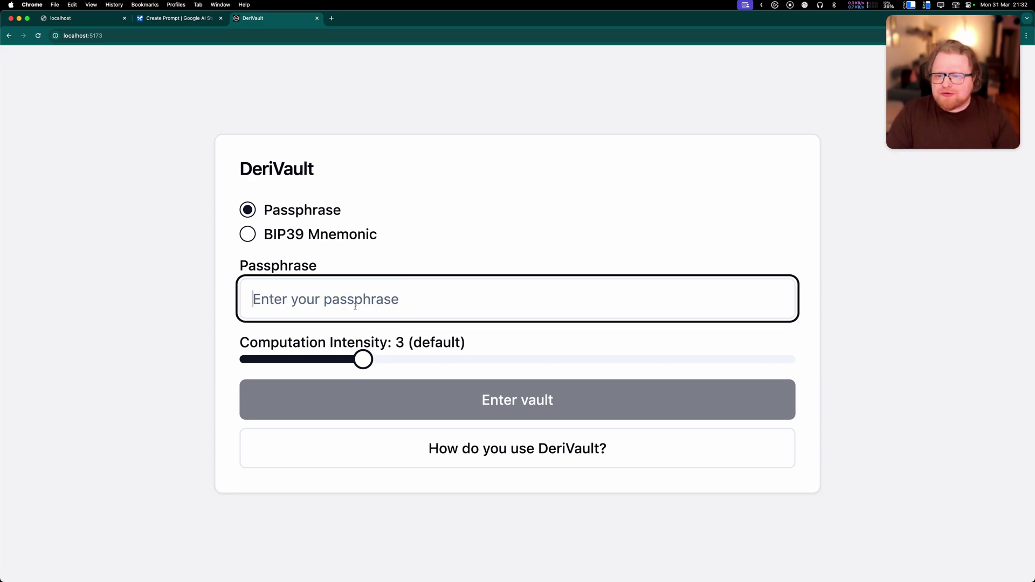
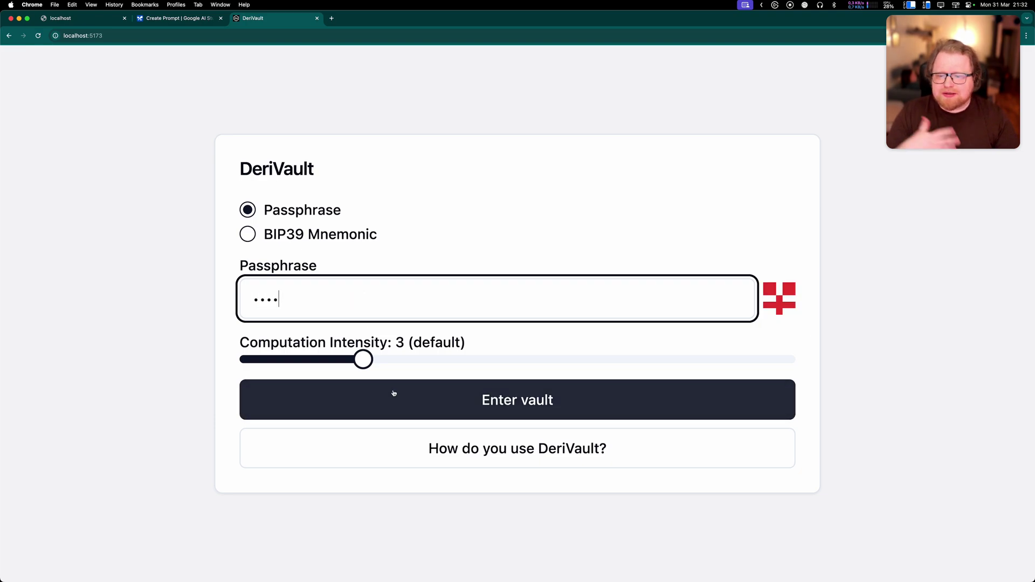
{"action": "left_click", "coordinate": [393, 394]}
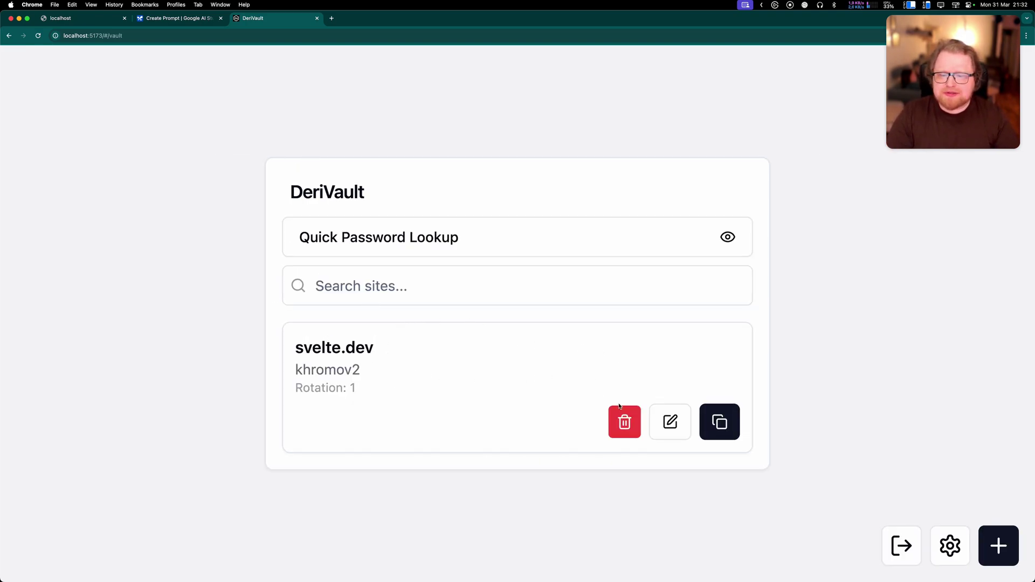
{"action": "left_click", "coordinate": [671, 433]}
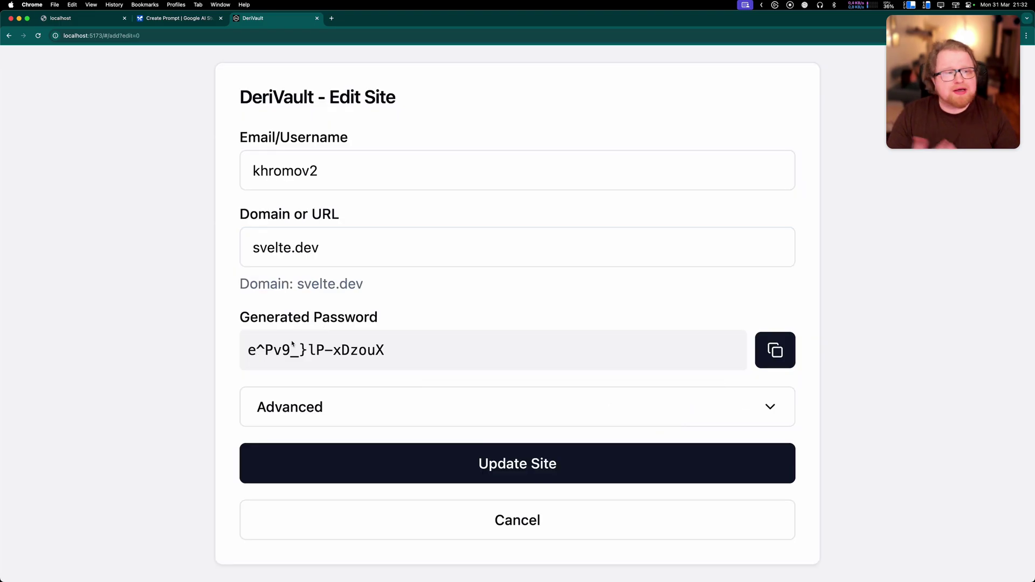
{"action": "left_click", "coordinate": [413, 516]}
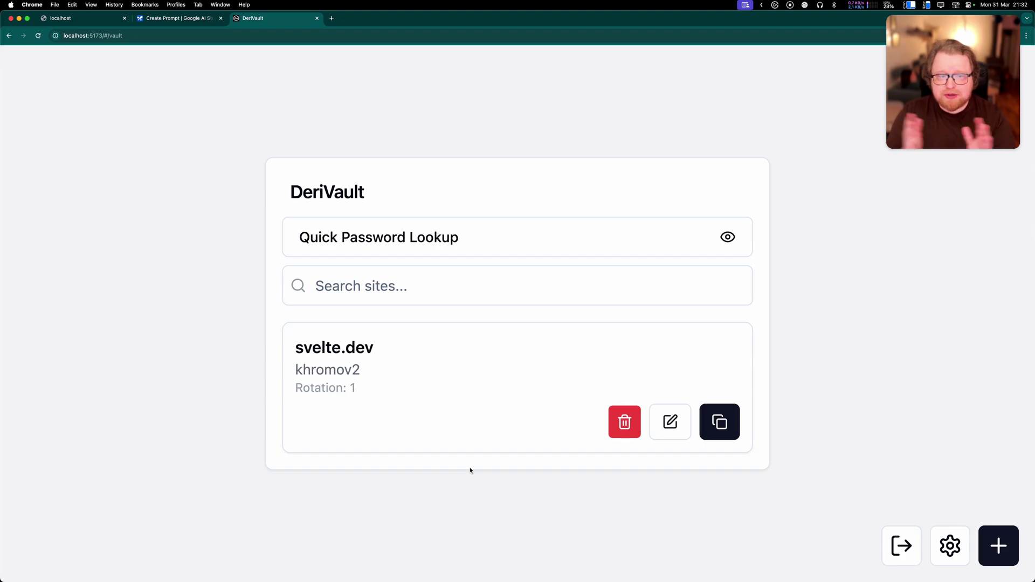
{"action": "left_click", "coordinate": [948, 545]}
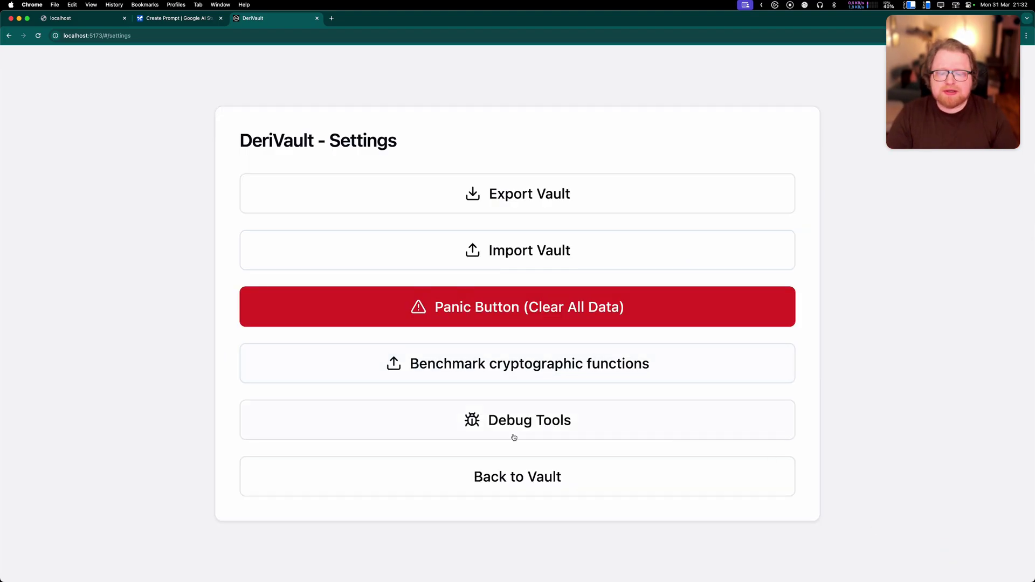
{"action": "left_click", "coordinate": [491, 478]}
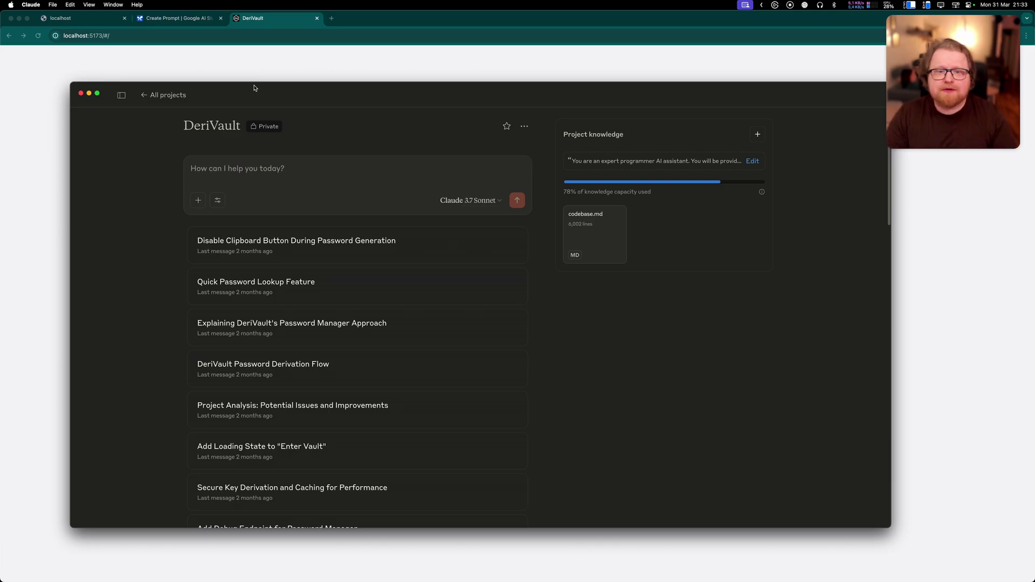
{"action": "key", "text": "super+equal"}
{"action": "key", "text": "super+equal"}
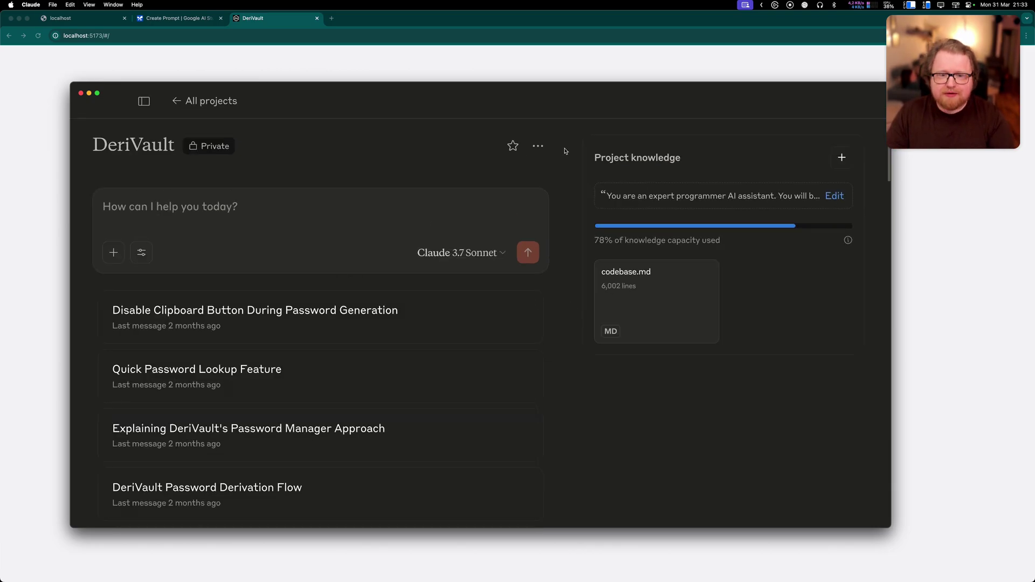
{"action": "left_click", "coordinate": [680, 199]}
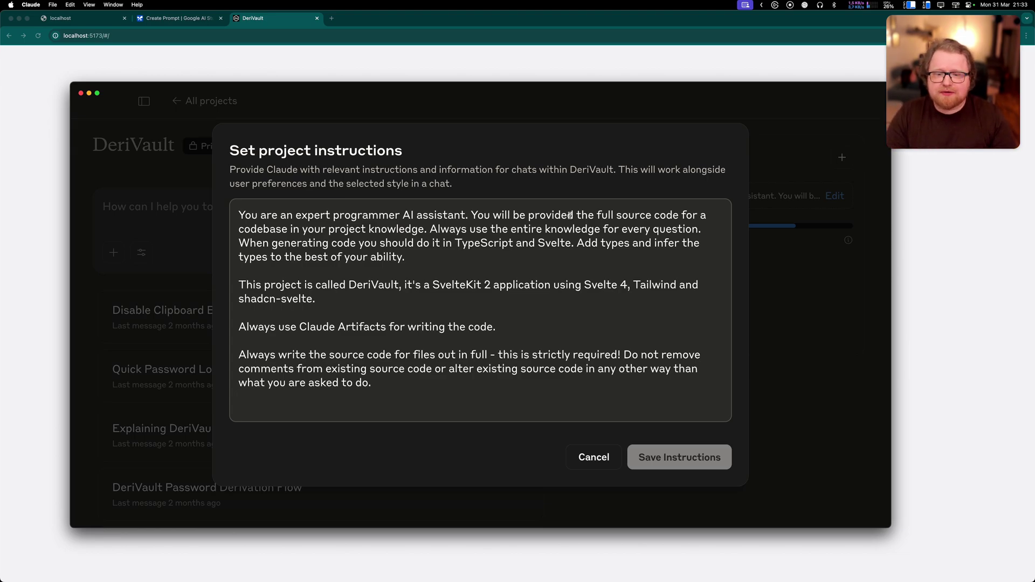
{"action": "left_click", "coordinate": [599, 457]}
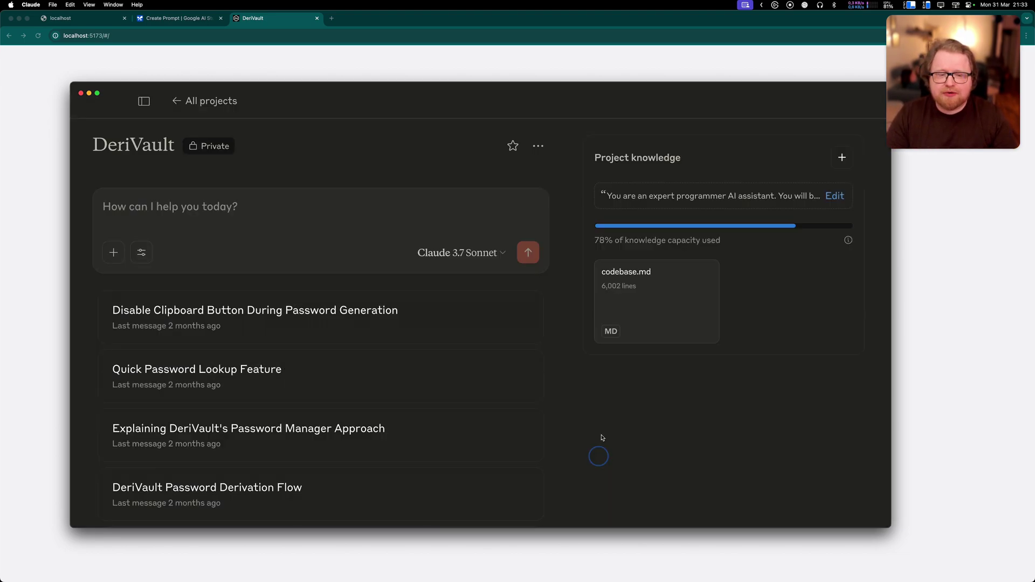
{"action": "left_click", "coordinate": [638, 293]}
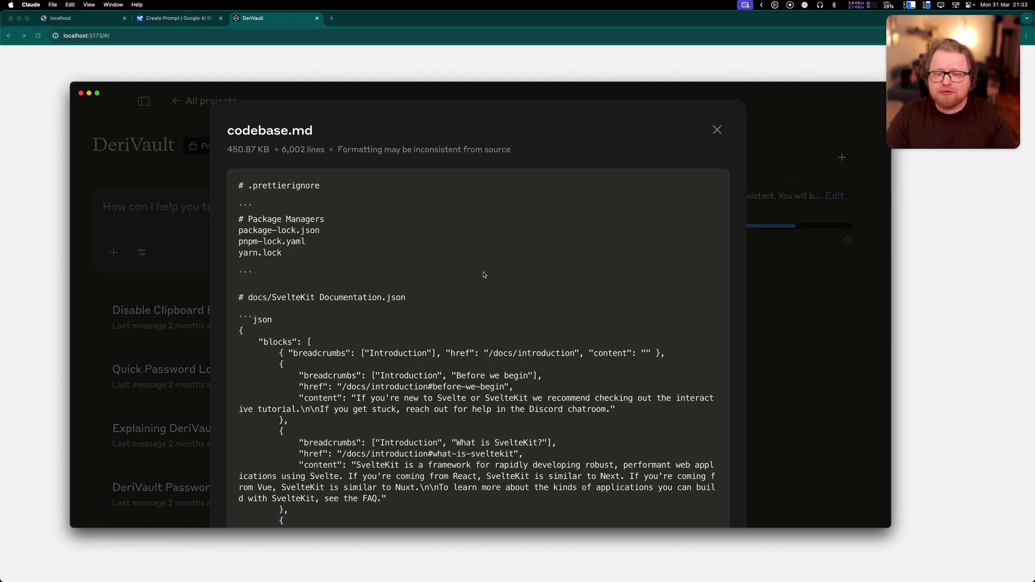
{"action": "scroll", "coordinate": [482, 275], "scroll_direction": "down", "scroll_amount": 5}
{"action": "scroll", "coordinate": [484, 276], "scroll_direction": "down", "scroll_amount": 5}
{"action": "scroll", "coordinate": [484, 275], "scroll_direction": "up", "scroll_amount": 10}
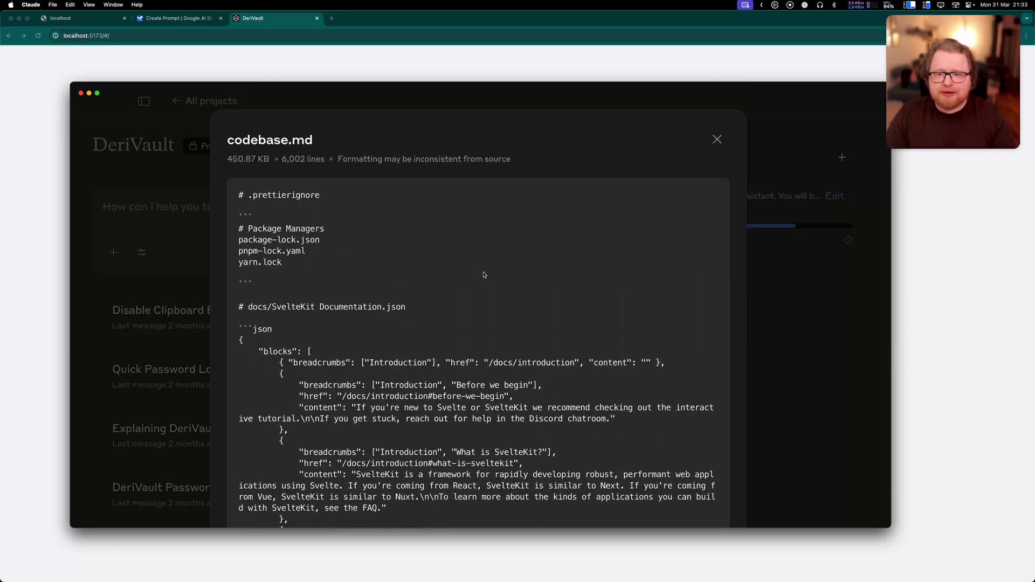
{"action": "left_click", "coordinate": [801, 238]}
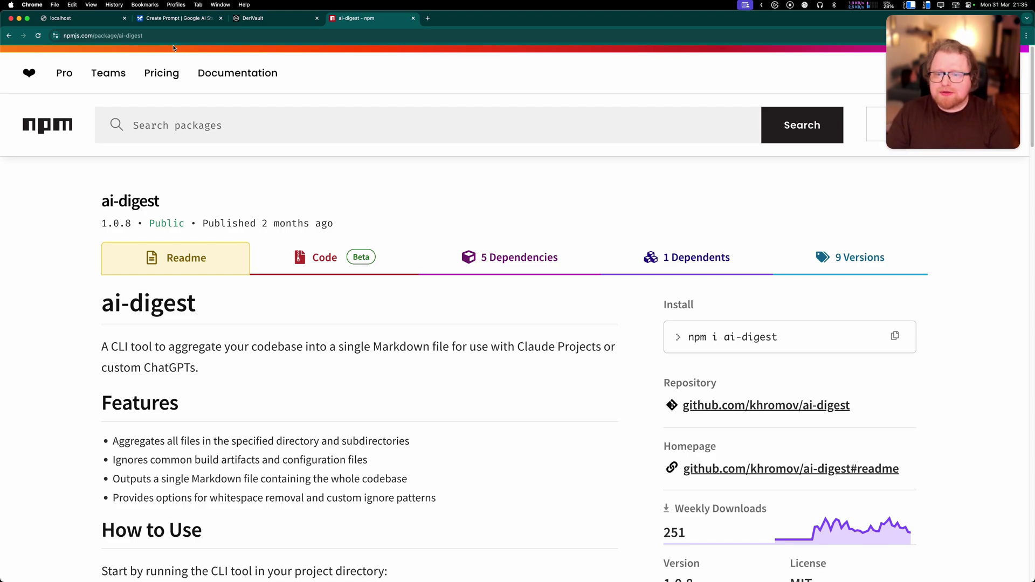
In VS Code, stop the Vite dev server and run npx ai-digest to regenerate codebase.md.
{"action": "key", "text": "super+space"}
{"action": "type", "text": "code"}
{"action": "key", "text": "Return"}
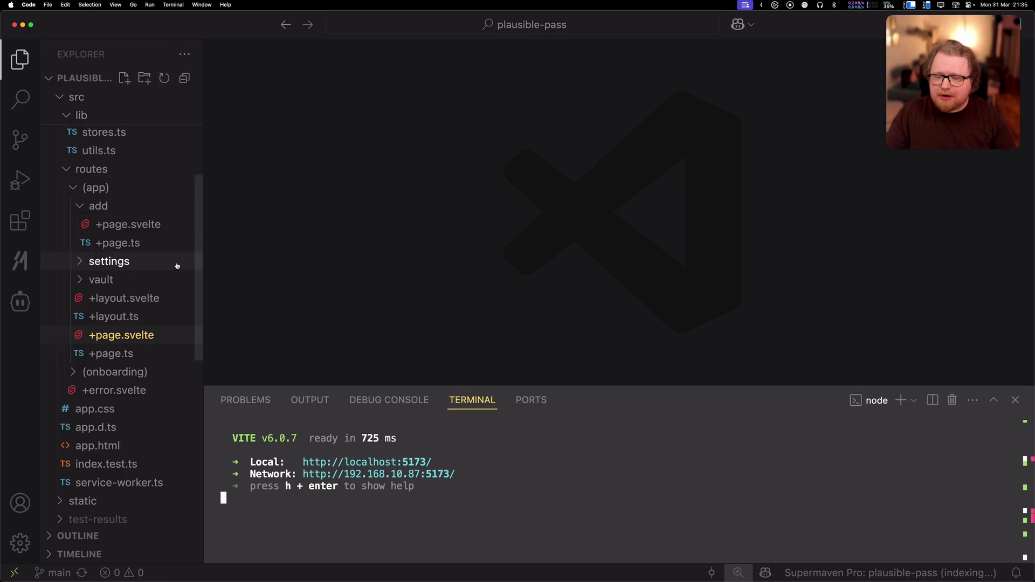
{"action": "key", "text": "ctrl+c"}
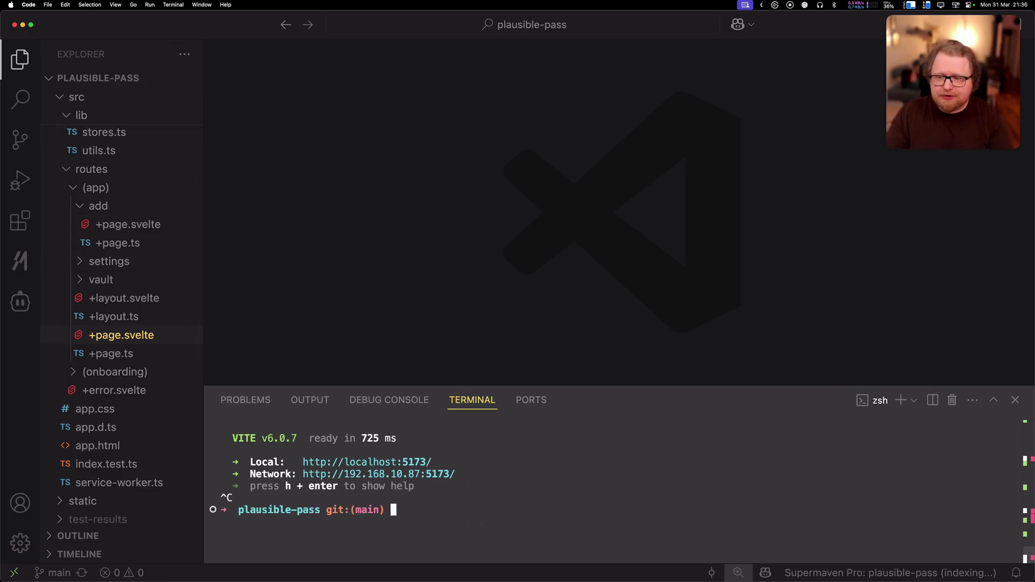
{"action": "type", "text": "npx ai-digest"}
{"action": "key", "text": "Return"}
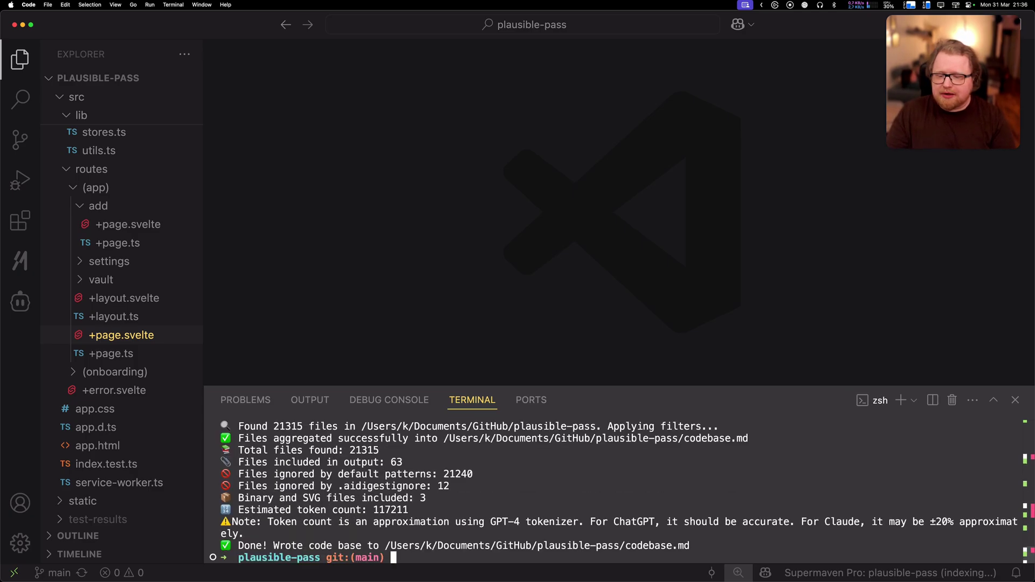
{"action": "scroll", "coordinate": [141, 323], "scroll_direction": "down", "scroll_amount": 5}
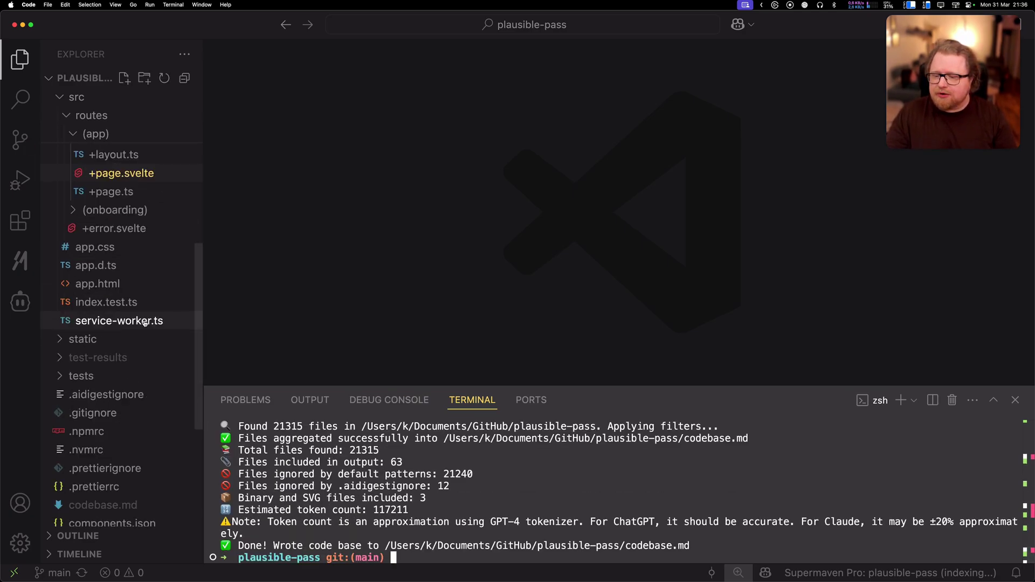
{"action": "scroll", "coordinate": [142, 324], "scroll_direction": "down", "scroll_amount": 4}
Reveal codebase.md in Finder and enlarge the Finder window.
{"action": "right_click", "coordinate": [130, 324]}
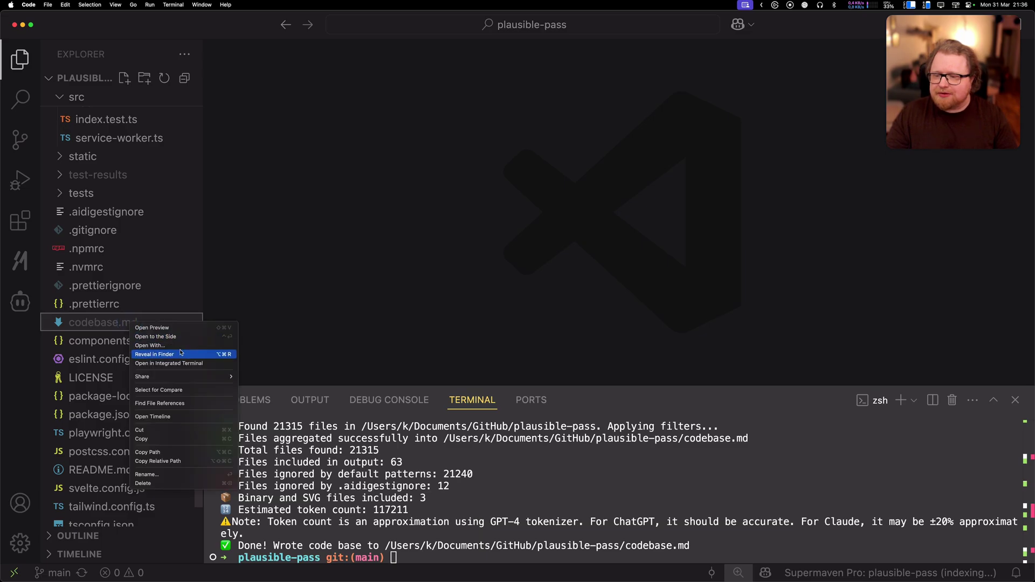
{"action": "left_click", "coordinate": [192, 354]}
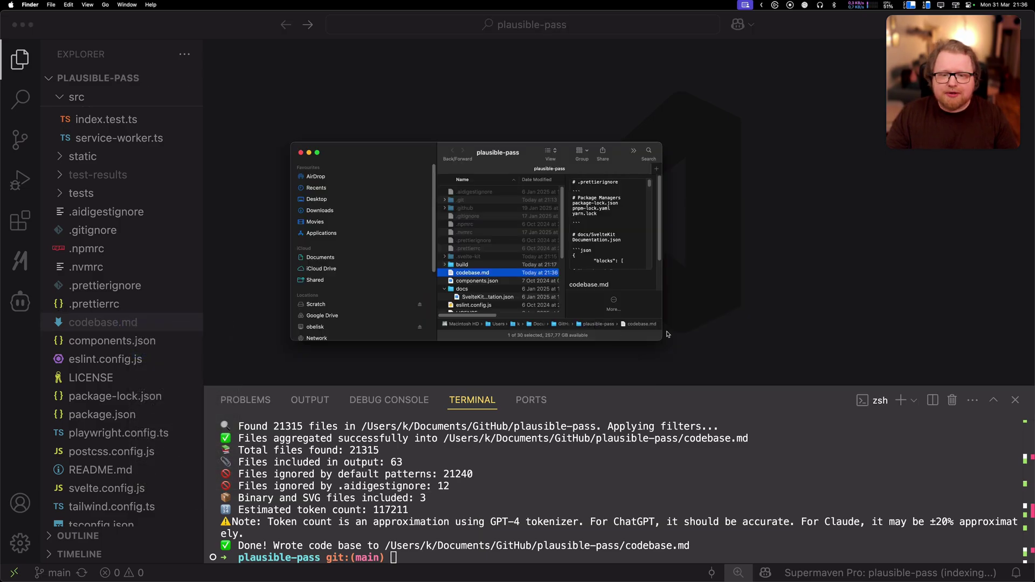
{"action": "left_click_drag", "start_coordinate": [659, 339], "coordinate": [873, 445]}
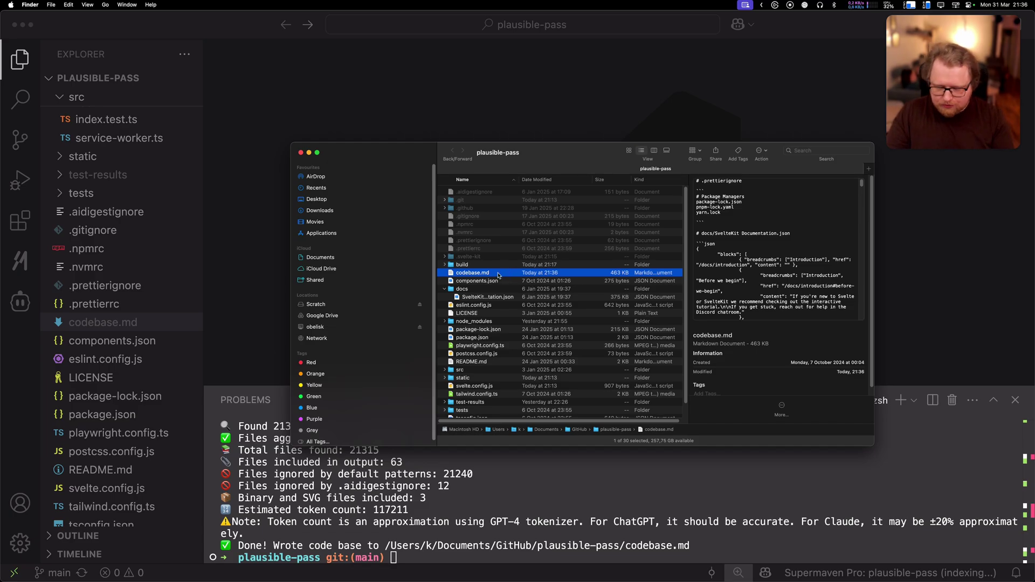
Swap the project's old codebase.md for the updated 6,050-line file from Finder.
{"action": "key", "text": "super+space"}
{"action": "type", "text": "claude"}
{"action": "key", "text": "Return"}
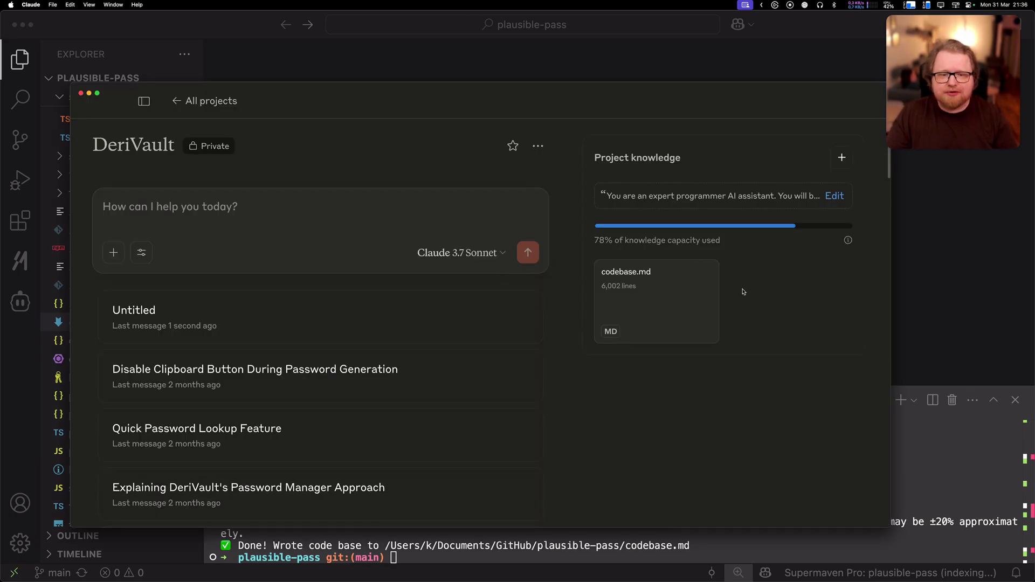
{"action": "left_click", "coordinate": [596, 262]}
{"action": "key", "text": "super+Tab"}
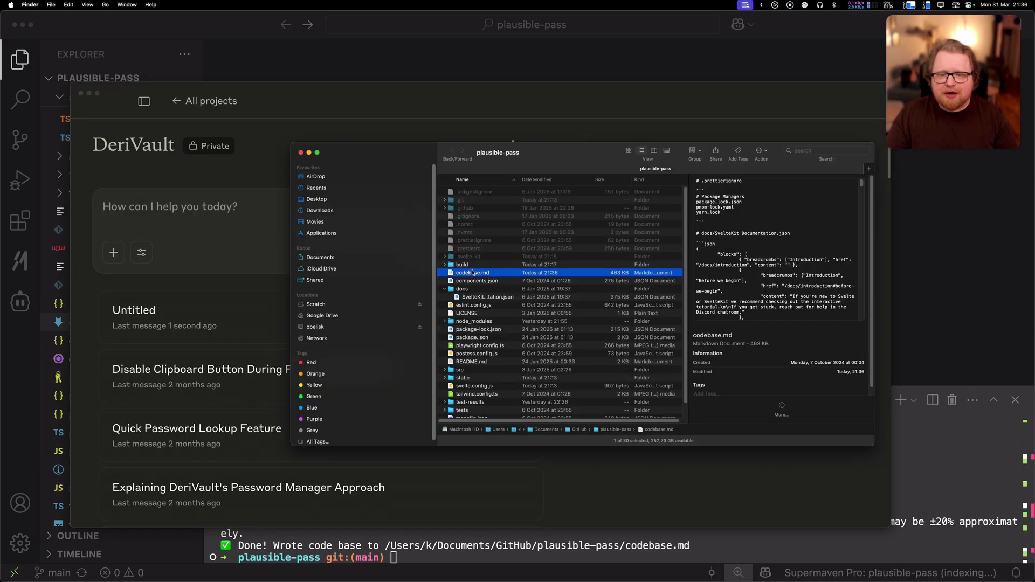
{"action": "left_click_drag", "start_coordinate": [471, 274], "coordinate": [678, 299]}
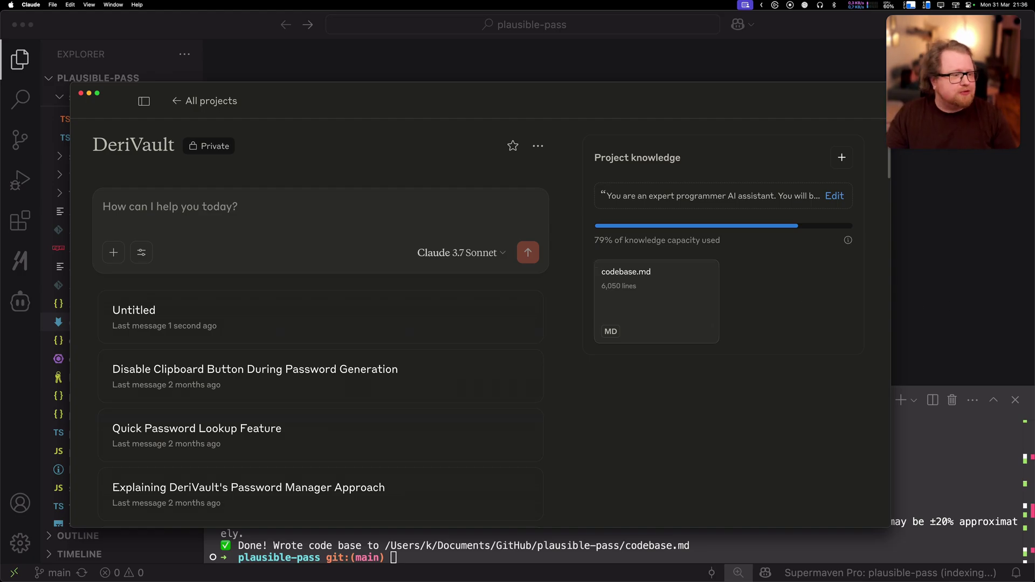
{"action": "key", "text": "super+Tab"}
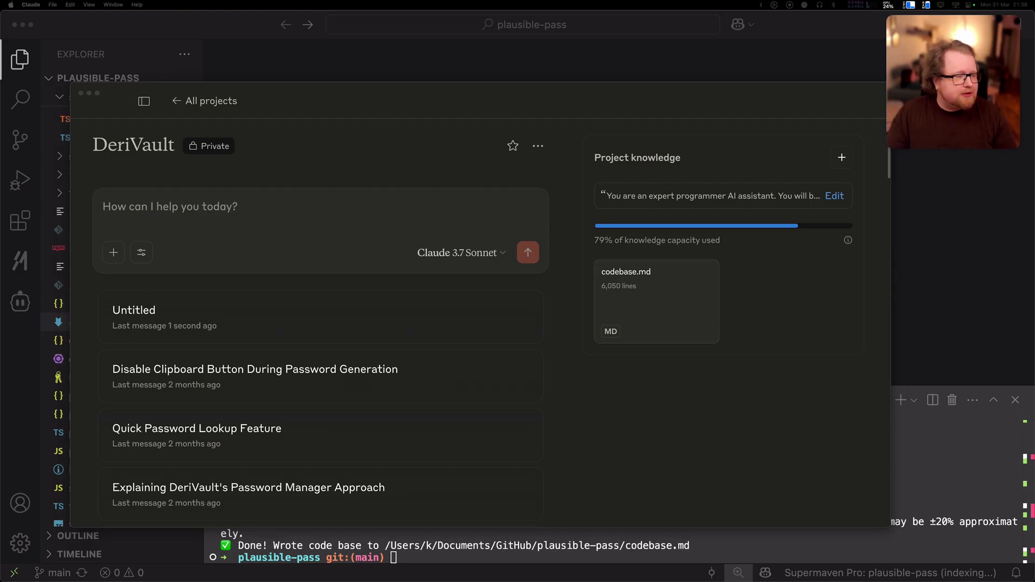
Send the DeriVault feature-suggestion prompt with Extended thinking enabled.
{"action": "left_click", "coordinate": [264, 205]}
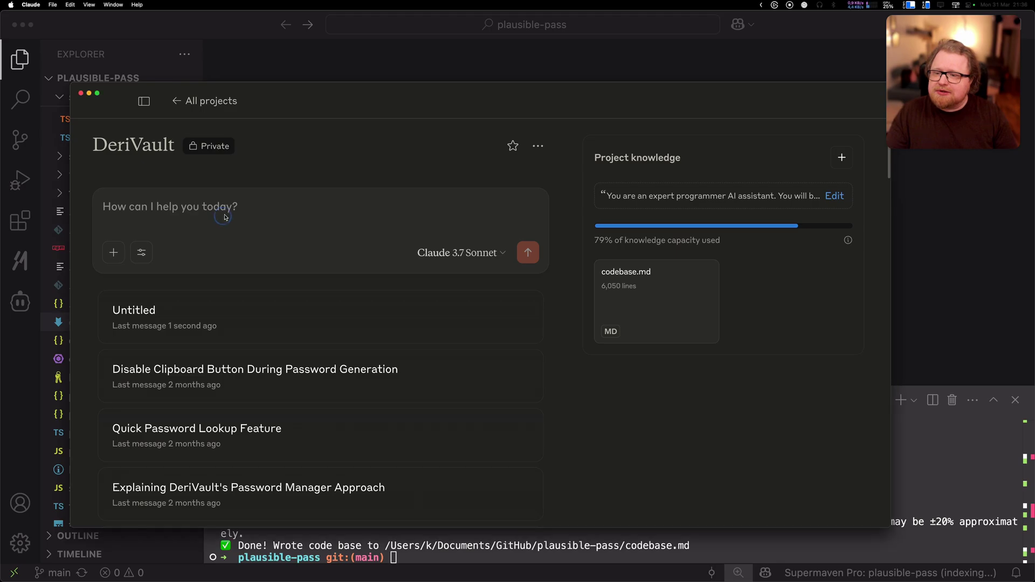
{"action": "type", "text": "Suggest some additional features to implement in my DeriVault project"}
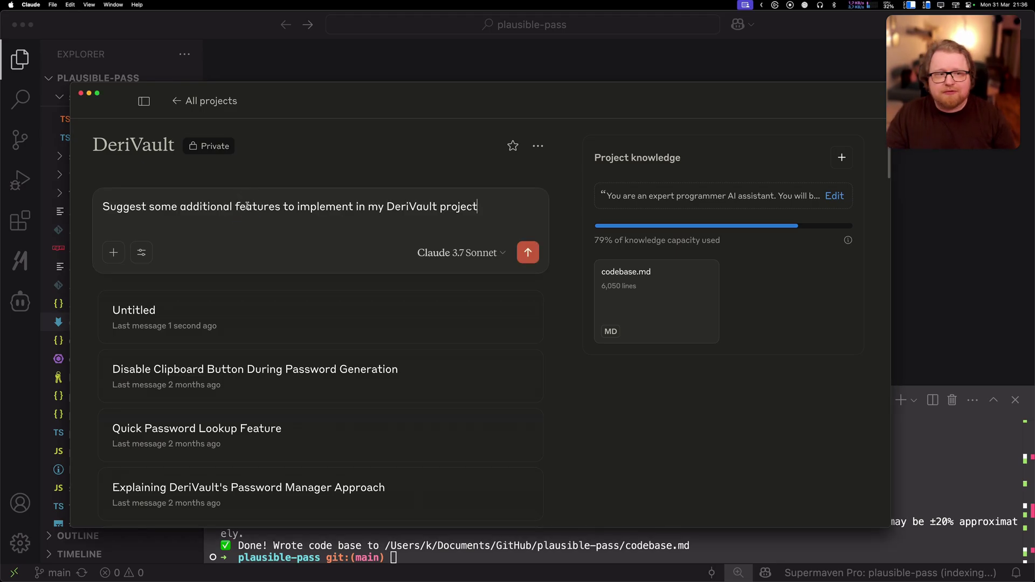
{"action": "left_click", "coordinate": [139, 253]}
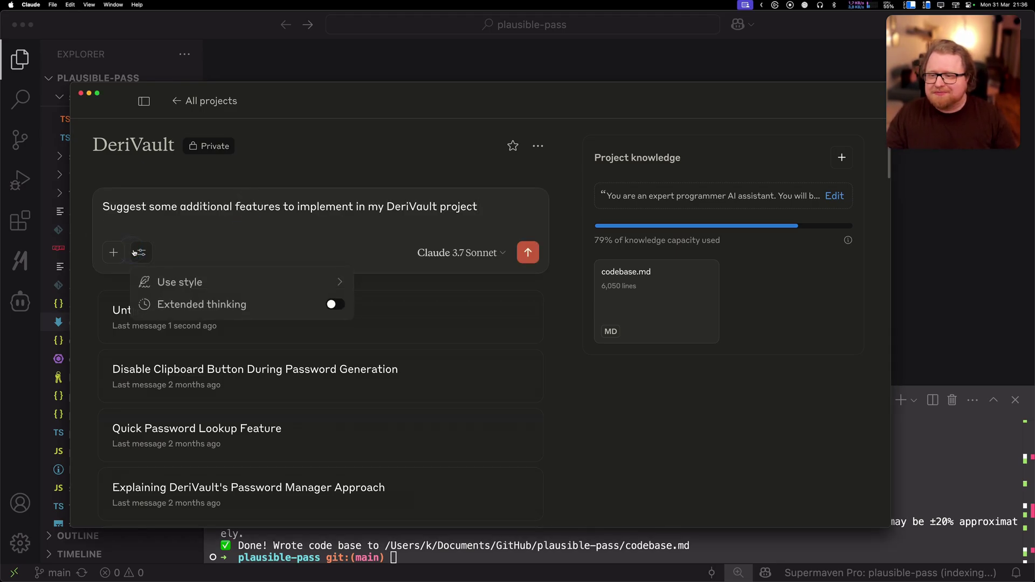
{"action": "left_click", "coordinate": [333, 305]}
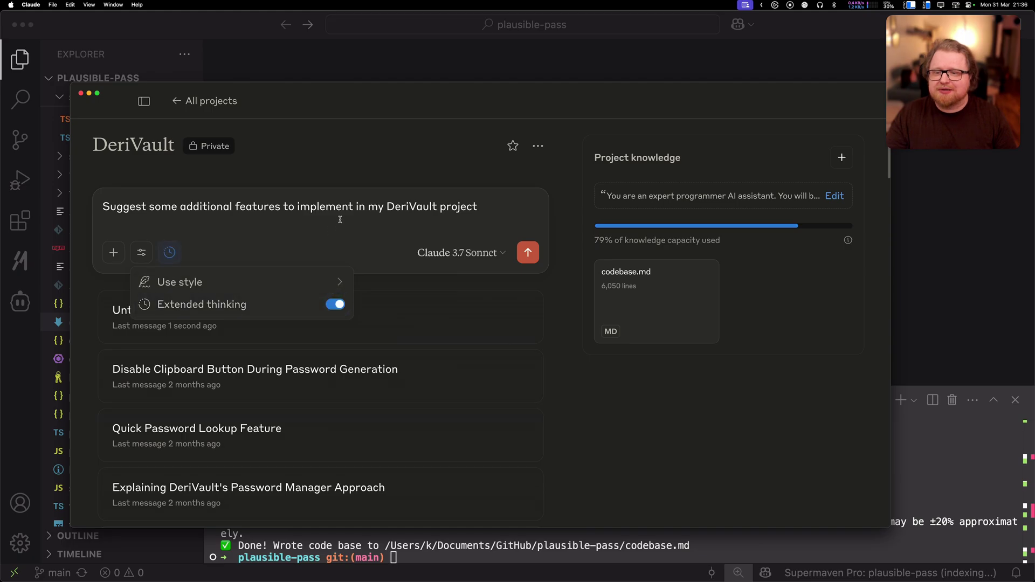
{"action": "left_click", "coordinate": [340, 219]}
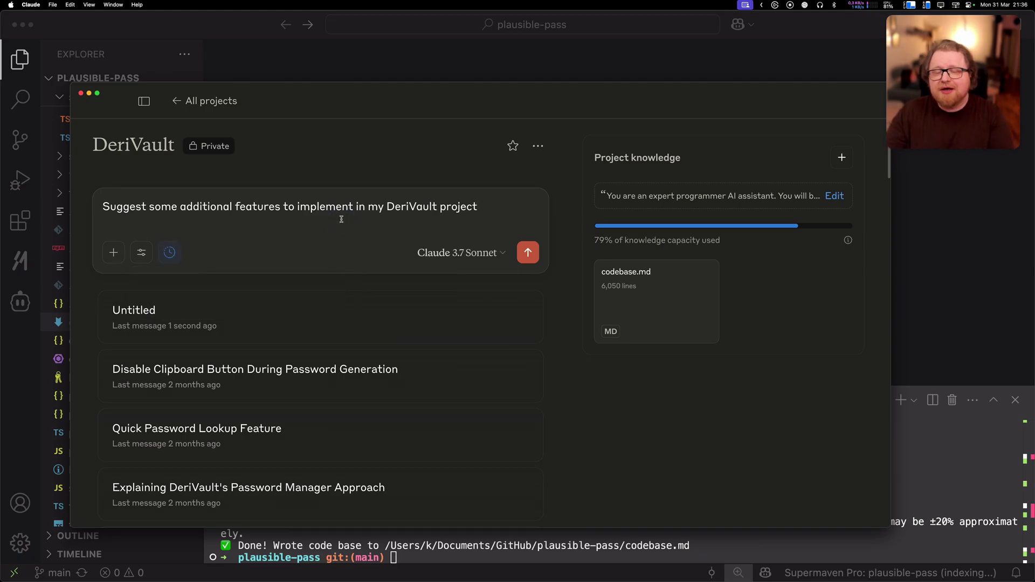
{"action": "key", "text": "Return"}
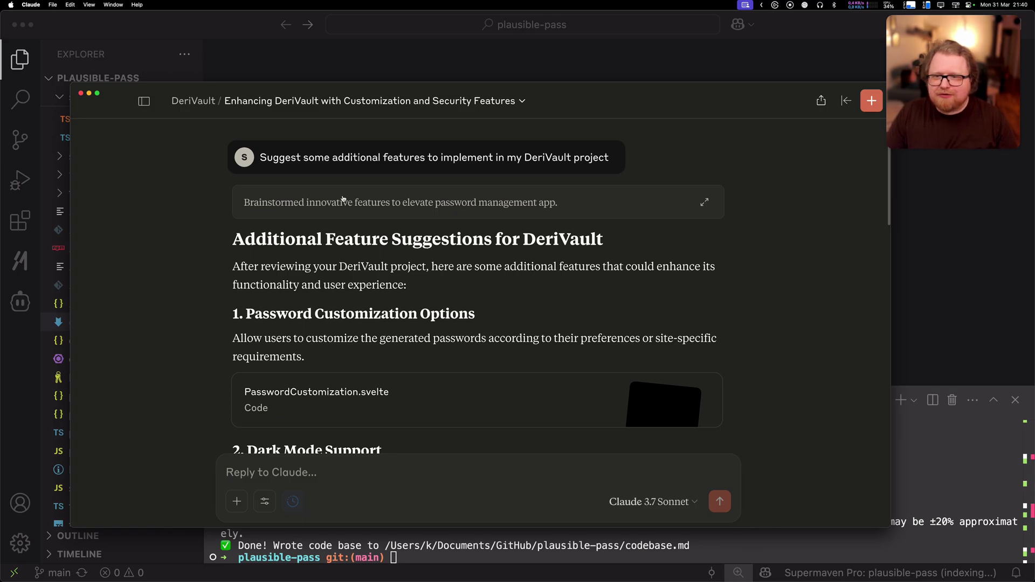
Skim Claude's thinking, then inspect the PasswordCustomization, categories and AutoLock code artifacts.
{"action": "left_click", "coordinate": [390, 204]}
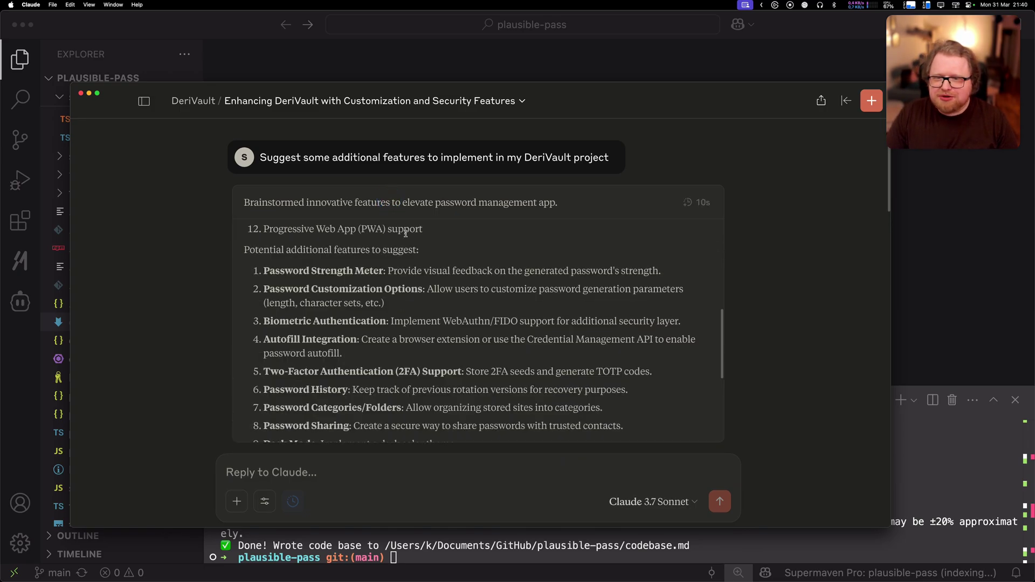
{"action": "scroll", "coordinate": [399, 241], "scroll_direction": "up", "scroll_amount": 10}
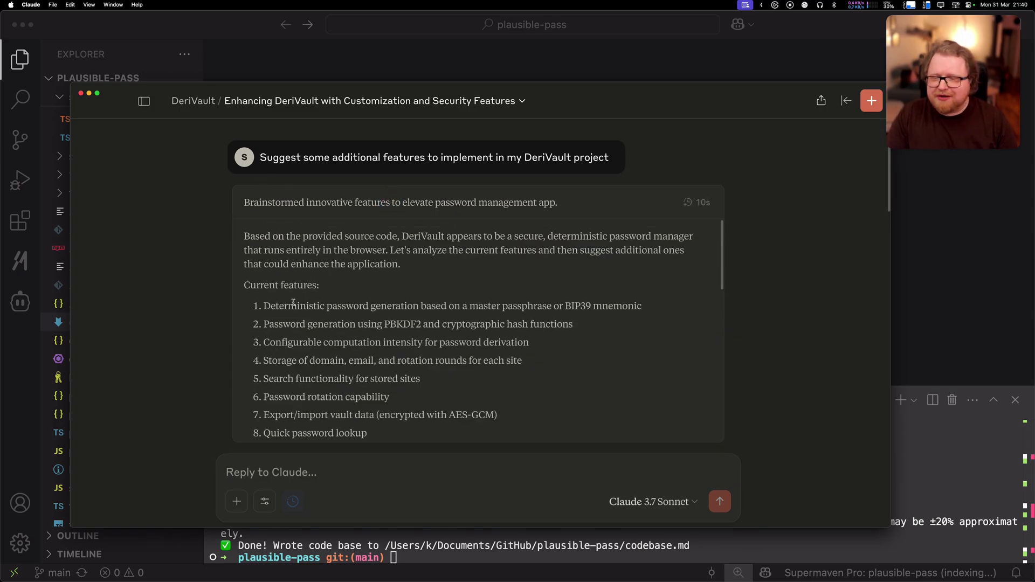
{"action": "scroll", "coordinate": [332, 285], "scroll_direction": "down", "scroll_amount": 1}
{"action": "scroll", "coordinate": [332, 285], "scroll_direction": "down", "scroll_amount": 3}
{"action": "scroll", "coordinate": [332, 285], "scroll_direction": "down", "scroll_amount": 2}
{"action": "scroll", "coordinate": [332, 285], "scroll_direction": "down", "scroll_amount": 2}
{"action": "scroll", "coordinate": [332, 284], "scroll_direction": "down", "scroll_amount": 2}
{"action": "scroll", "coordinate": [333, 284], "scroll_direction": "down", "scroll_amount": 1}
{"action": "scroll", "coordinate": [333, 284], "scroll_direction": "down", "scroll_amount": 3}
{"action": "scroll", "coordinate": [332, 284], "scroll_direction": "down", "scroll_amount": 3}
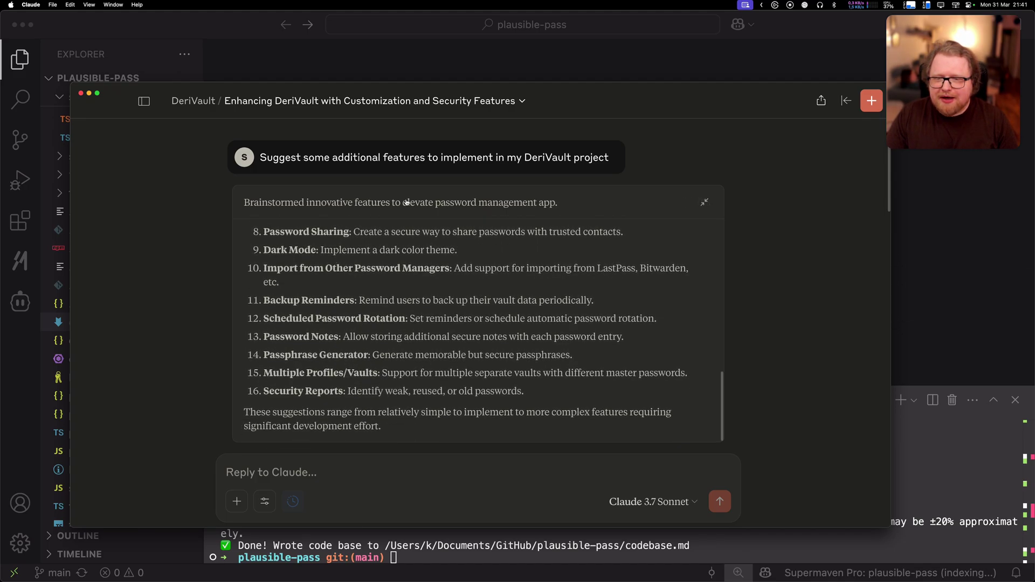
{"action": "left_click", "coordinate": [348, 202]}
{"action": "scroll", "coordinate": [196, 307], "scroll_direction": "down", "scroll_amount": 1}
{"action": "scroll", "coordinate": [201, 304], "scroll_direction": "down", "scroll_amount": 1}
{"action": "scroll", "coordinate": [204, 305], "scroll_direction": "down", "scroll_amount": 2}
{"action": "scroll", "coordinate": [206, 303], "scroll_direction": "down", "scroll_amount": 1}
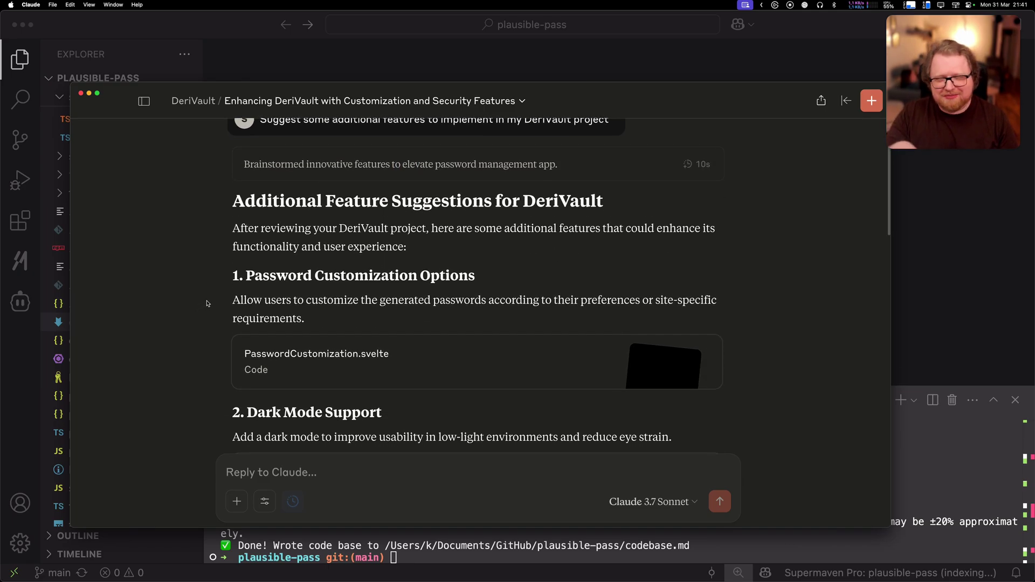
{"action": "scroll", "coordinate": [207, 303], "scroll_direction": "down", "scroll_amount": 1}
{"action": "scroll", "coordinate": [208, 303], "scroll_direction": "down", "scroll_amount": 1}
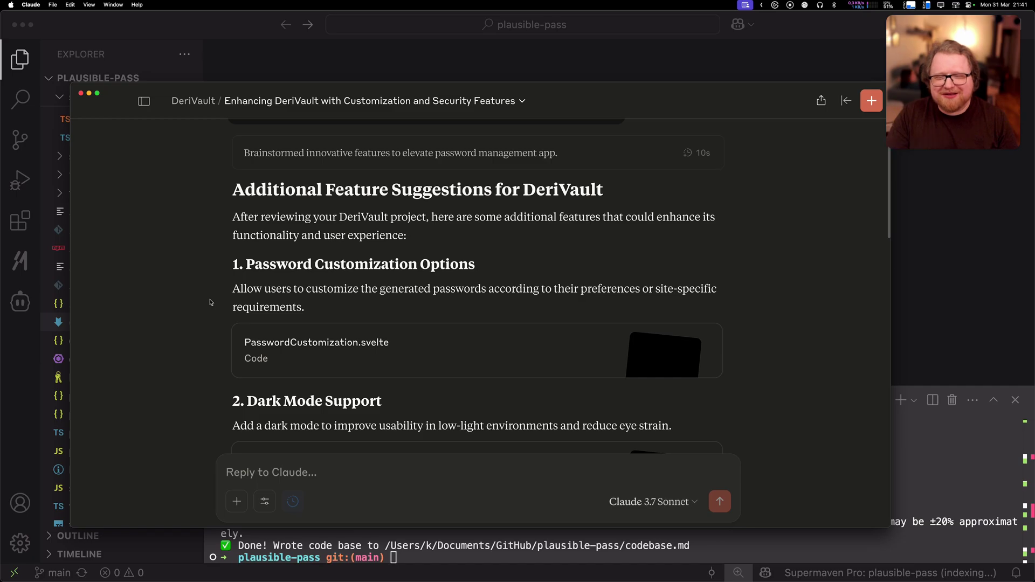
{"action": "scroll", "coordinate": [209, 302], "scroll_direction": "down", "scroll_amount": 1}
{"action": "scroll", "coordinate": [210, 301], "scroll_direction": "down", "scroll_amount": 1}
{"action": "scroll", "coordinate": [209, 302], "scroll_direction": "down", "scroll_amount": 1}
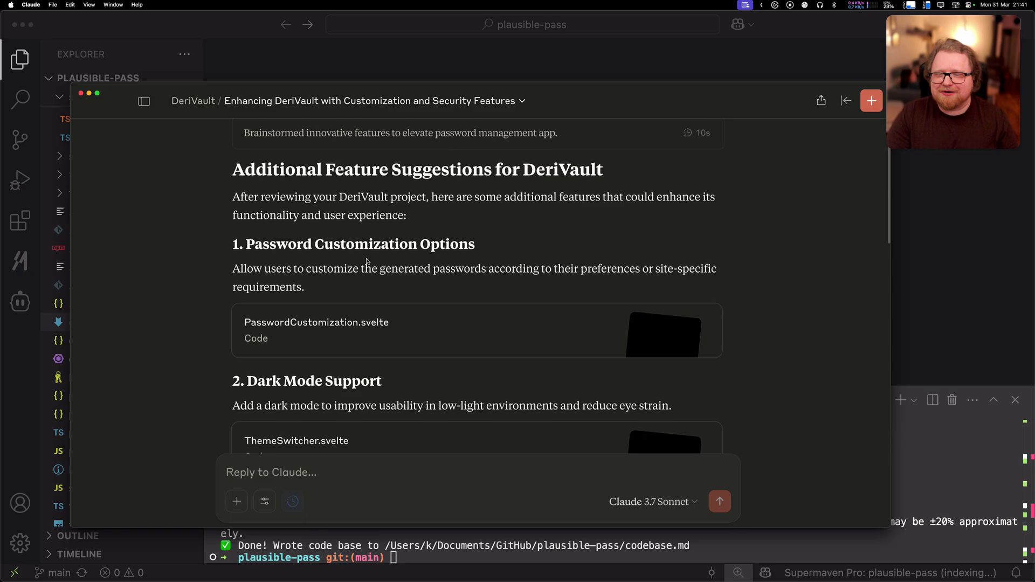
{"action": "scroll", "coordinate": [364, 261], "scroll_direction": "down", "scroll_amount": 1}
{"action": "scroll", "coordinate": [364, 261], "scroll_direction": "down", "scroll_amount": 1}
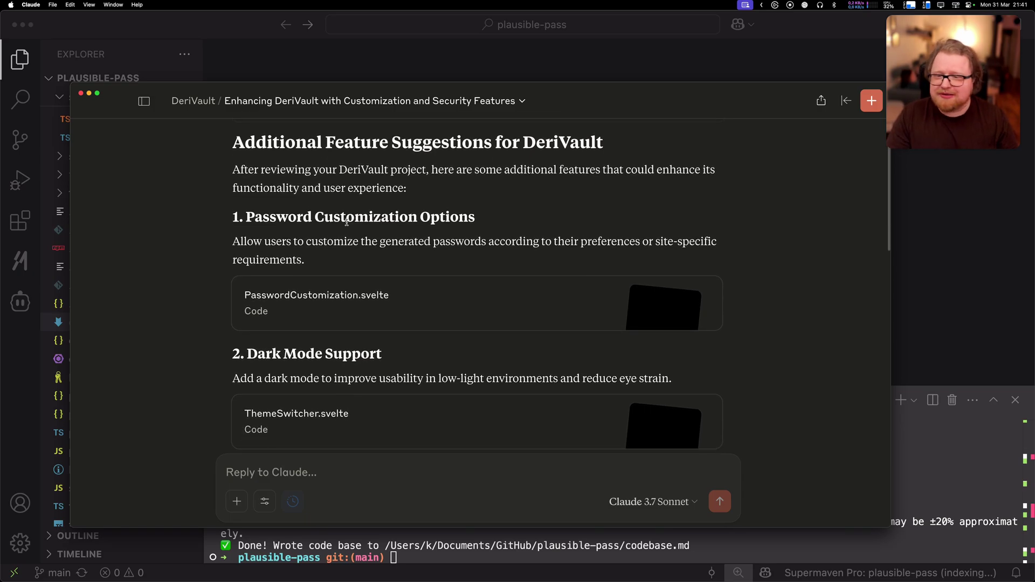
{"action": "scroll", "coordinate": [346, 221], "scroll_direction": "down", "scroll_amount": 1}
{"action": "left_click", "coordinate": [652, 252]}
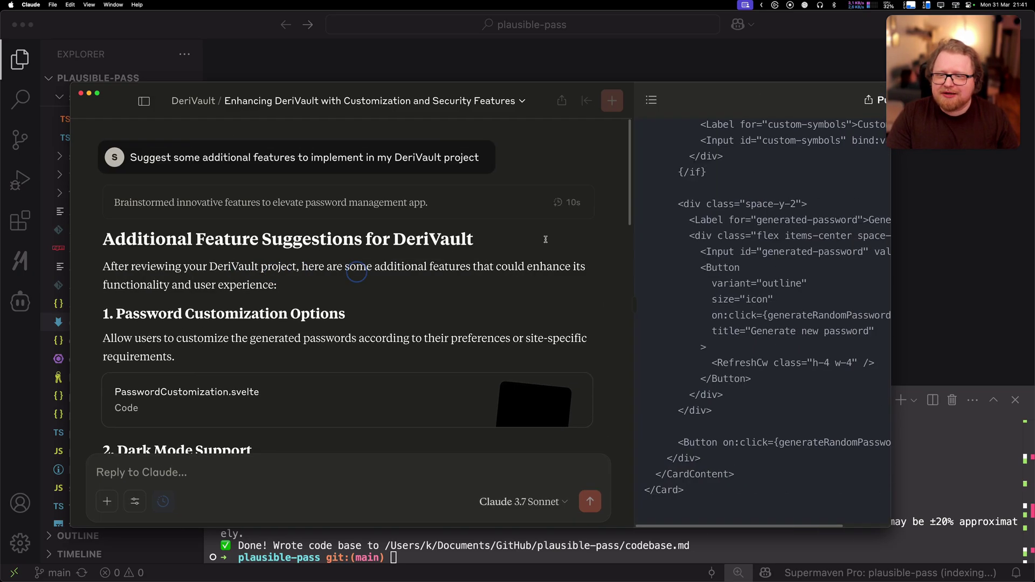
{"action": "scroll", "coordinate": [652, 247], "scroll_direction": "down", "scroll_amount": 15}
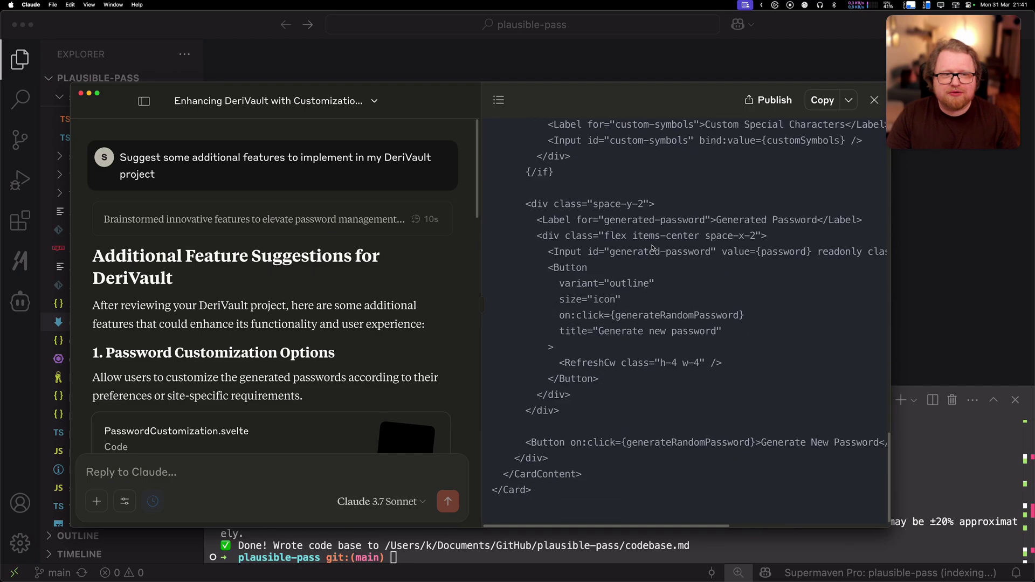
{"action": "left_click", "coordinate": [874, 100]}
{"action": "scroll", "coordinate": [358, 247], "scroll_direction": "down", "scroll_amount": 1}
{"action": "scroll", "coordinate": [271, 289], "scroll_direction": "down", "scroll_amount": 3}
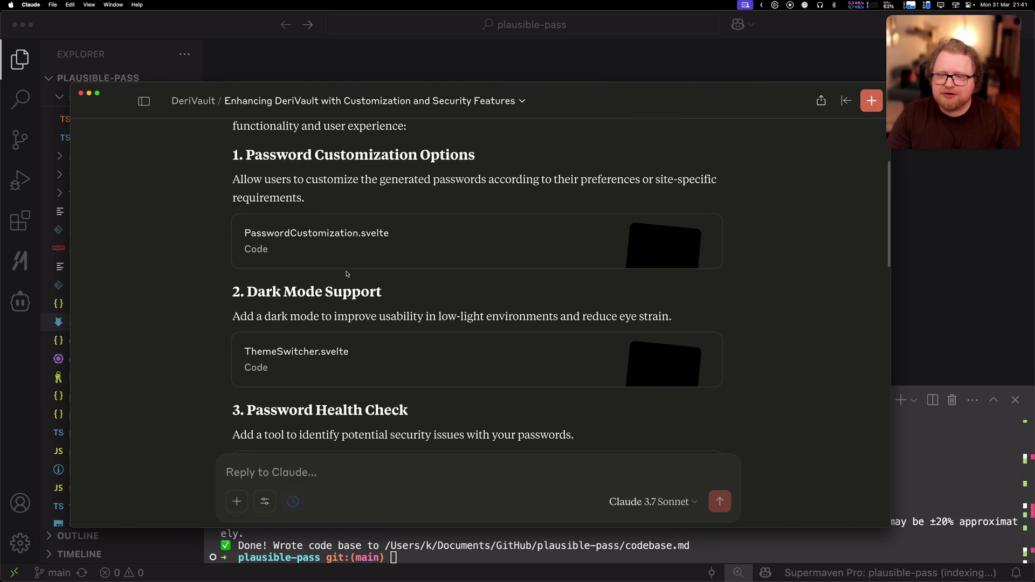
{"action": "scroll", "coordinate": [265, 288], "scroll_direction": "down", "scroll_amount": 5}
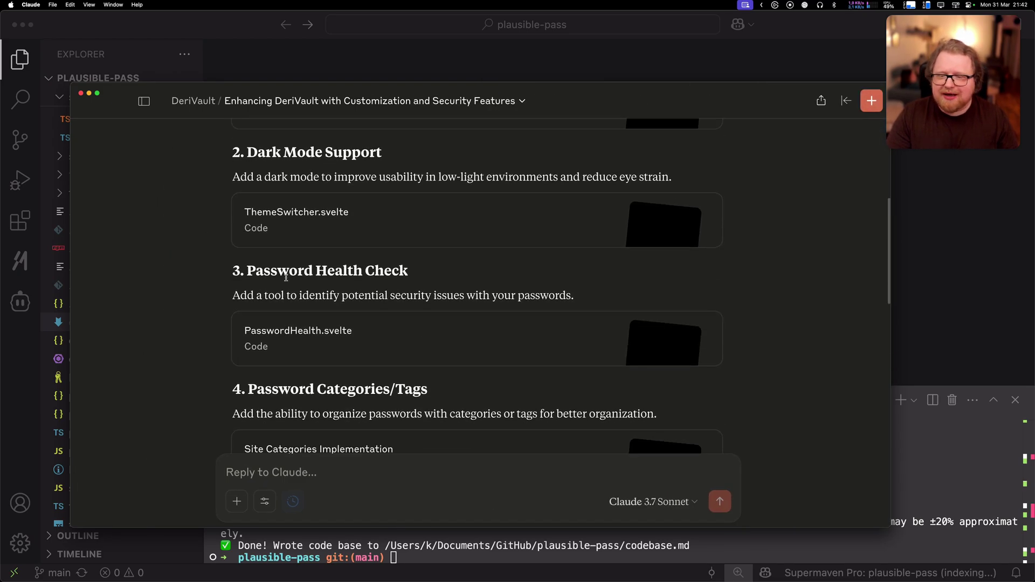
{"action": "scroll", "coordinate": [293, 273], "scroll_direction": "down", "scroll_amount": 3}
{"action": "scroll", "coordinate": [358, 303], "scroll_direction": "down", "scroll_amount": 10}
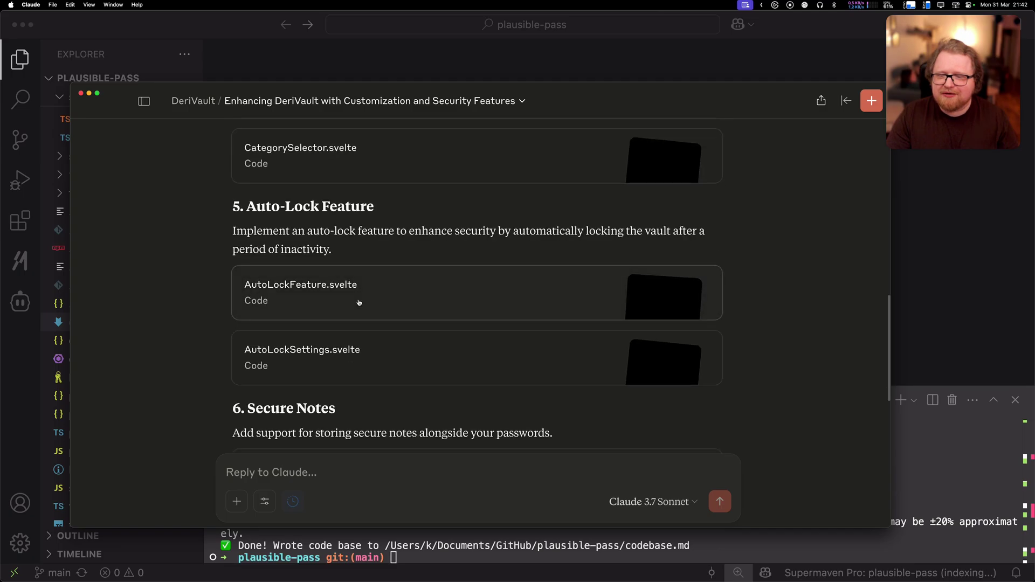
{"action": "scroll", "coordinate": [359, 301], "scroll_direction": "down", "scroll_amount": 1}
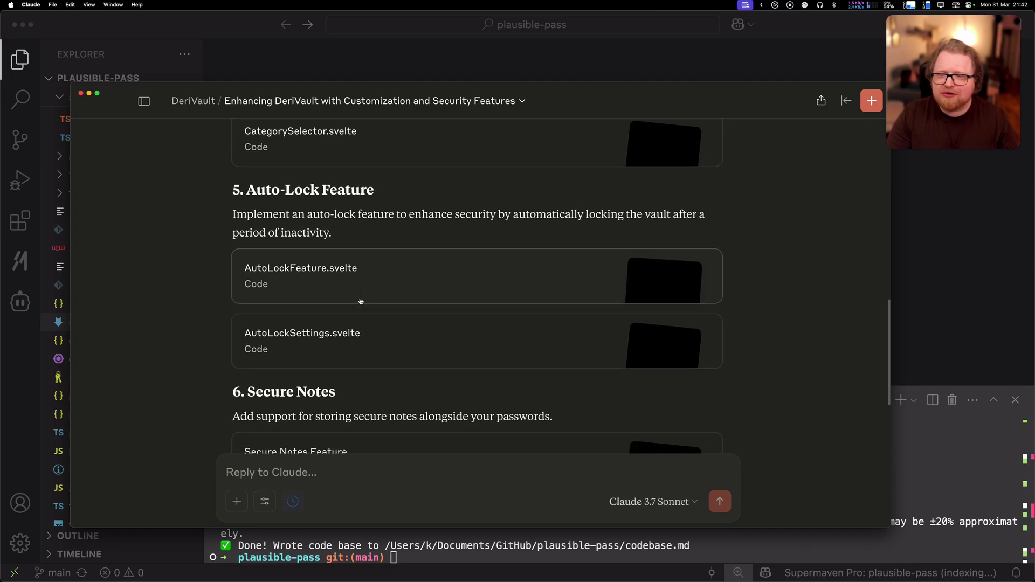
{"action": "scroll", "coordinate": [361, 302], "scroll_direction": "down", "scroll_amount": 2}
{"action": "scroll", "coordinate": [361, 302], "scroll_direction": "down", "scroll_amount": 2}
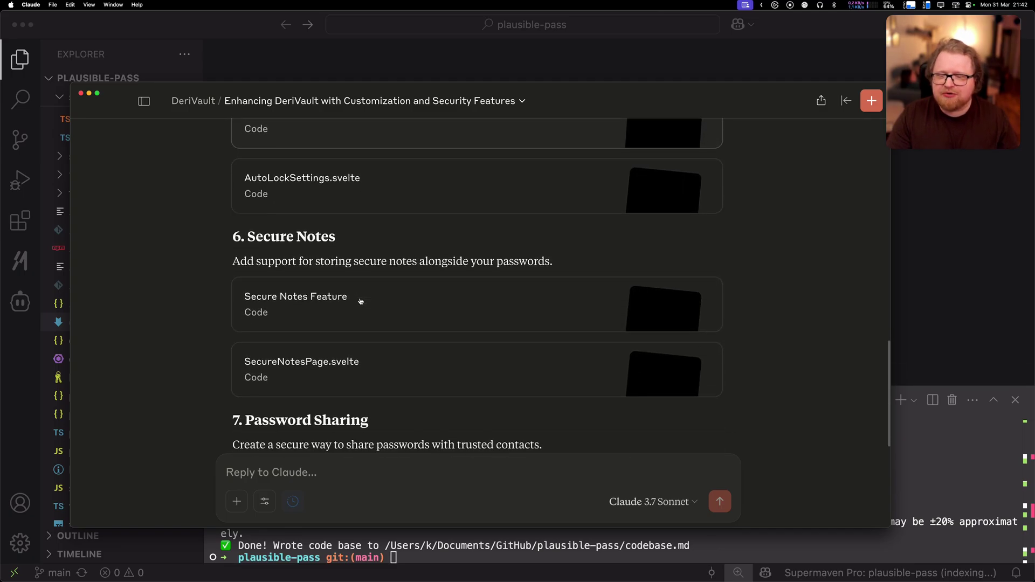
{"action": "scroll", "coordinate": [360, 301], "scroll_direction": "down", "scroll_amount": 3}
{"action": "scroll", "coordinate": [361, 302], "scroll_direction": "down", "scroll_amount": 1}
{"action": "scroll", "coordinate": [361, 302], "scroll_direction": "down", "scroll_amount": 2}
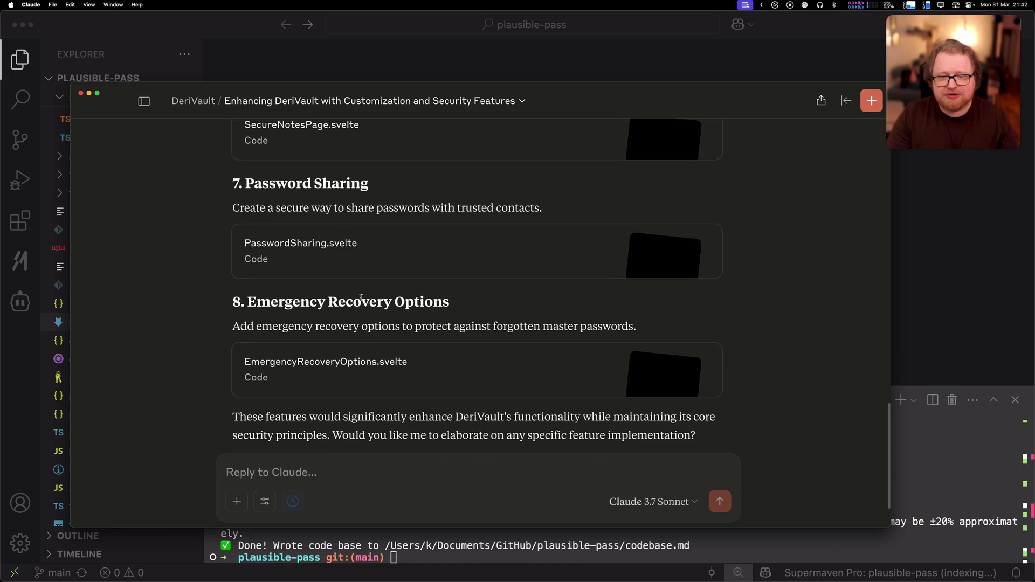
{"action": "scroll", "coordinate": [361, 297], "scroll_direction": "down", "scroll_amount": 1}
{"action": "scroll", "coordinate": [361, 298], "scroll_direction": "down", "scroll_amount": 1}
{"action": "scroll", "coordinate": [360, 298], "scroll_direction": "up", "scroll_amount": 10}
{"action": "scroll", "coordinate": [360, 298], "scroll_direction": "up", "scroll_amount": 1}
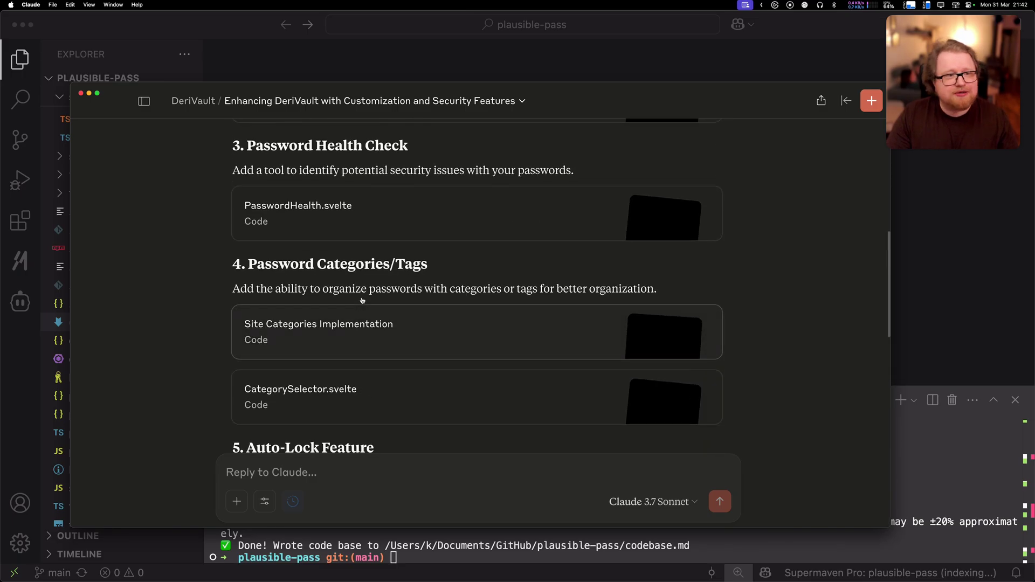
{"action": "scroll", "coordinate": [362, 301], "scroll_direction": "down", "scroll_amount": 2}
{"action": "scroll", "coordinate": [362, 300], "scroll_direction": "down", "scroll_amount": 1}
{"action": "left_click", "coordinate": [372, 237]}
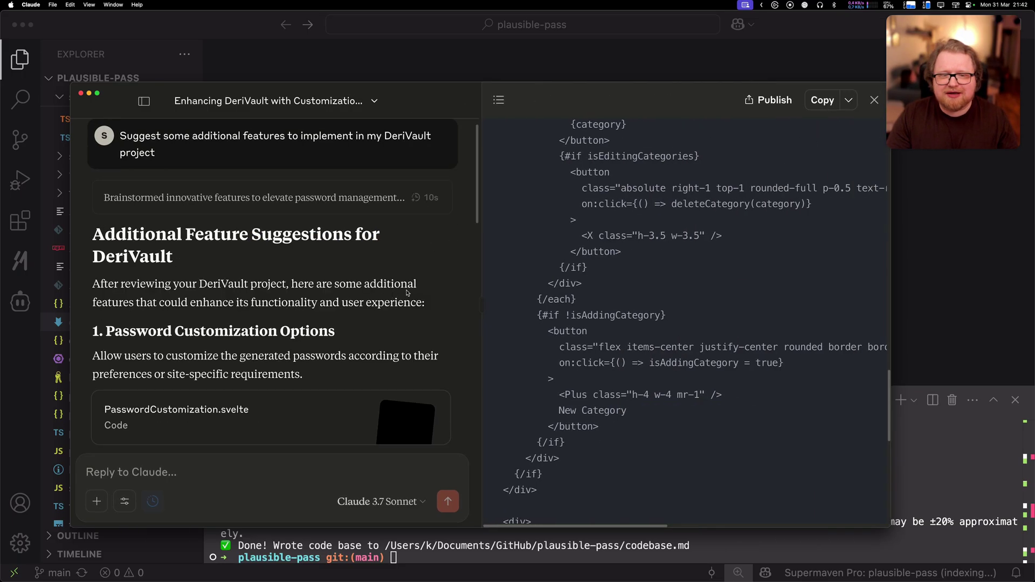
{"action": "scroll", "coordinate": [663, 300], "scroll_direction": "up", "scroll_amount": 5}
{"action": "scroll", "coordinate": [663, 299], "scroll_direction": "up", "scroll_amount": 3}
{"action": "scroll", "coordinate": [663, 300], "scroll_direction": "down", "scroll_amount": 8}
{"action": "scroll", "coordinate": [663, 299], "scroll_direction": "down", "scroll_amount": 1}
{"action": "scroll", "coordinate": [318, 293], "scroll_direction": "down", "scroll_amount": 2}
{"action": "scroll", "coordinate": [318, 293], "scroll_direction": "down", "scroll_amount": 10}
{"action": "scroll", "coordinate": [363, 324], "scroll_direction": "down", "scroll_amount": 1}
{"action": "left_click", "coordinate": [429, 368]}
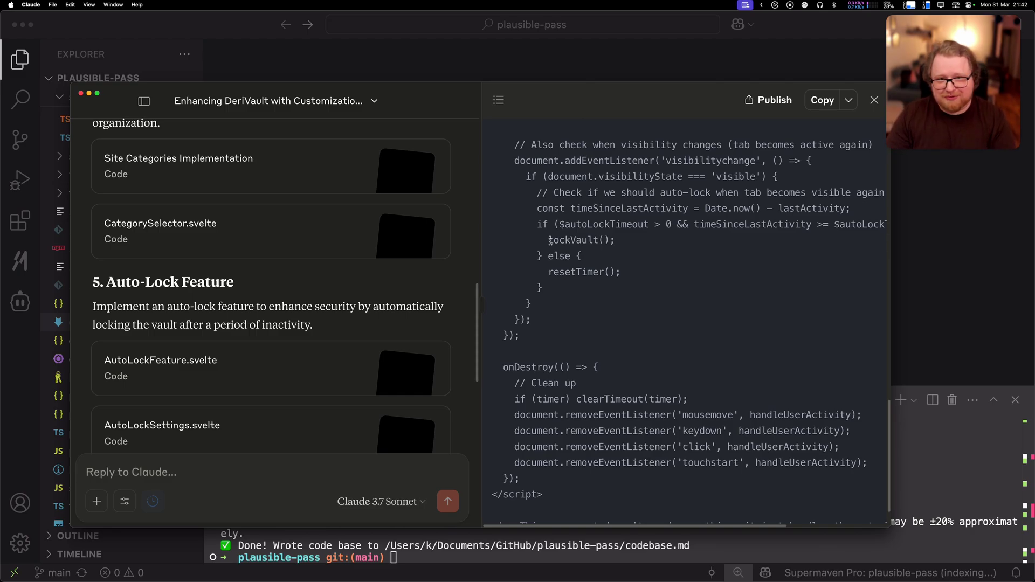
In Google AI Studio, confirm Gemini 2.5 Pro Experimental 03-25 and start editing System Instructions.
{"action": "key", "text": "super+Tab"}
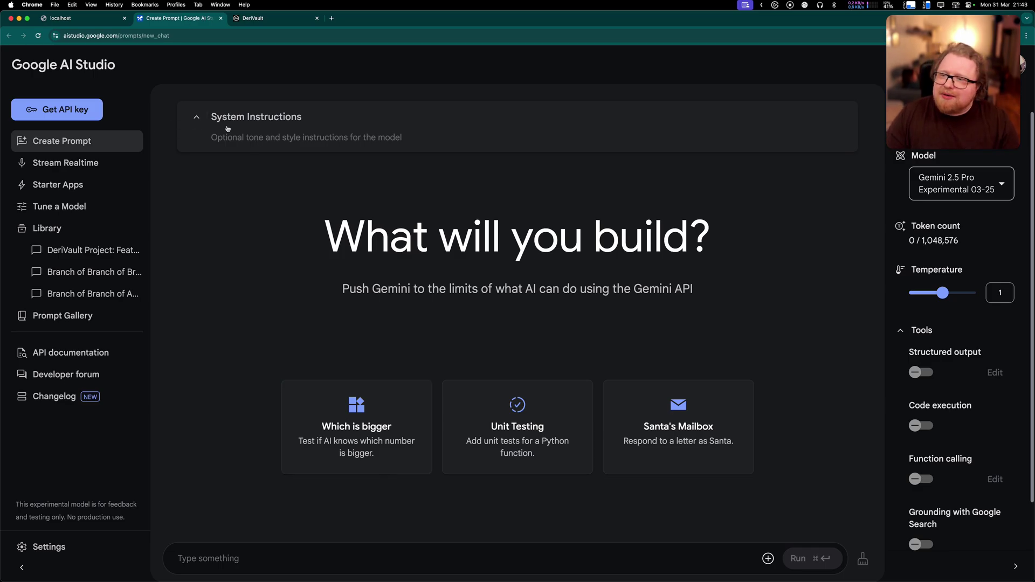
{"action": "left_click", "coordinate": [970, 182]}
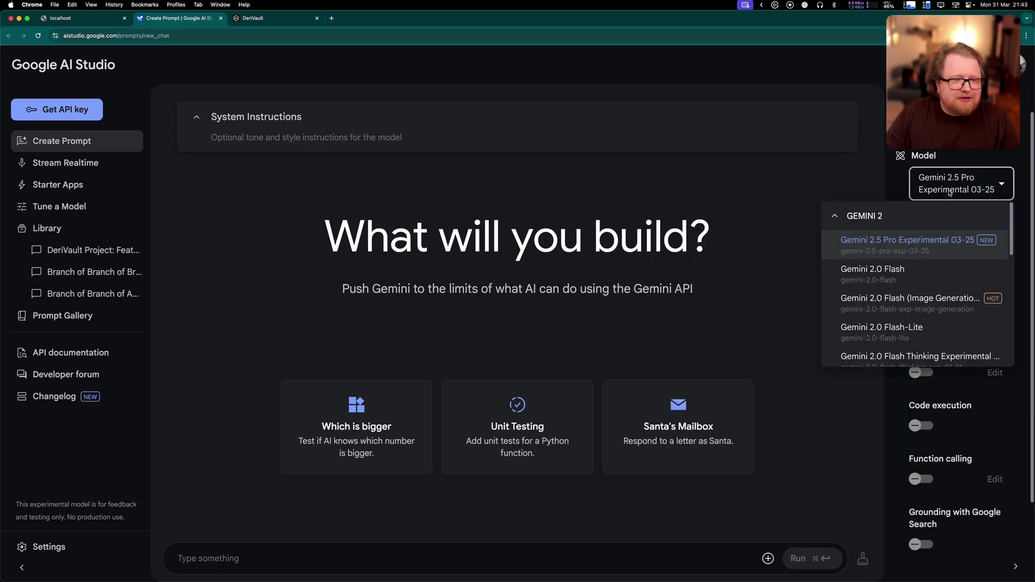
{"action": "mouse_move", "coordinate": [902, 244]}
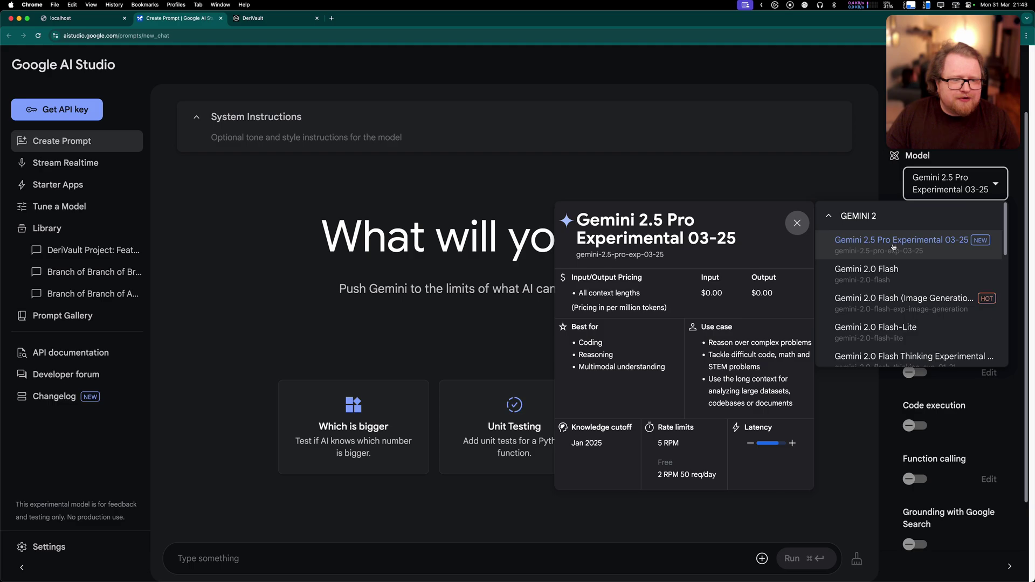
{"action": "left_click", "coordinate": [895, 247]}
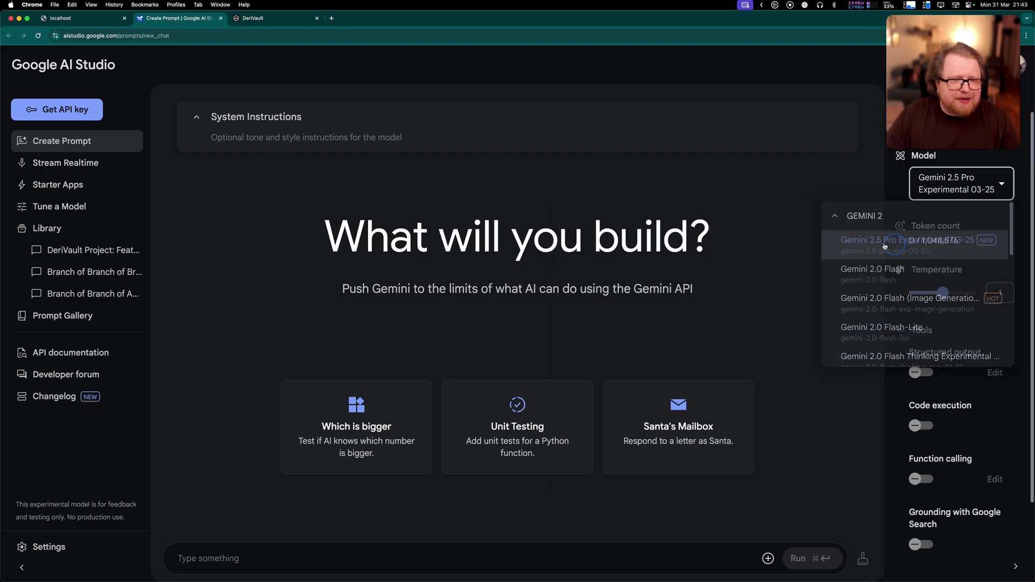
{"action": "left_click", "coordinate": [258, 139]}
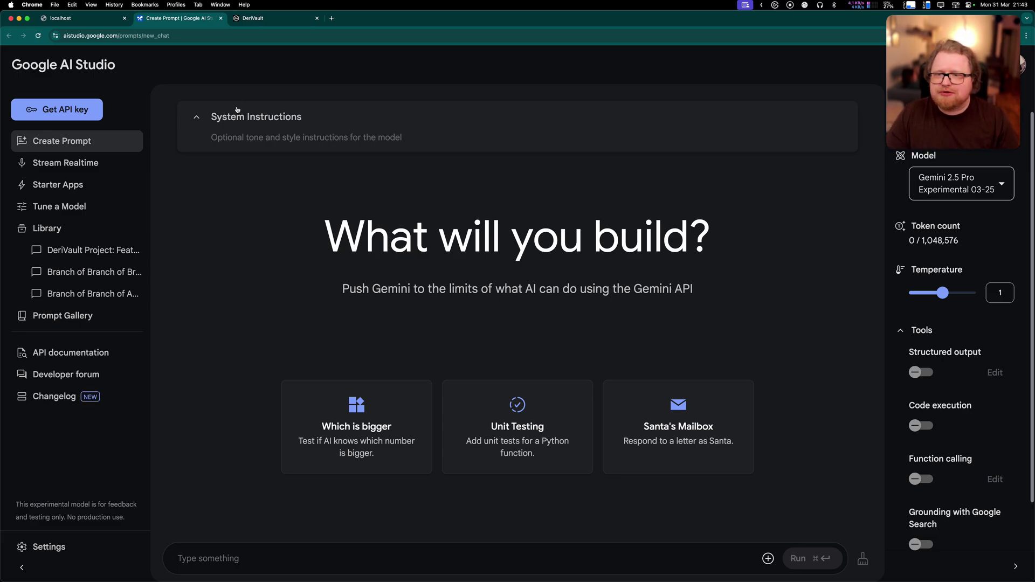
Copy Claude's DeriVault project instructions and paste them into AI Studio's System Instructions.
{"action": "key", "text": "super+Tab"}
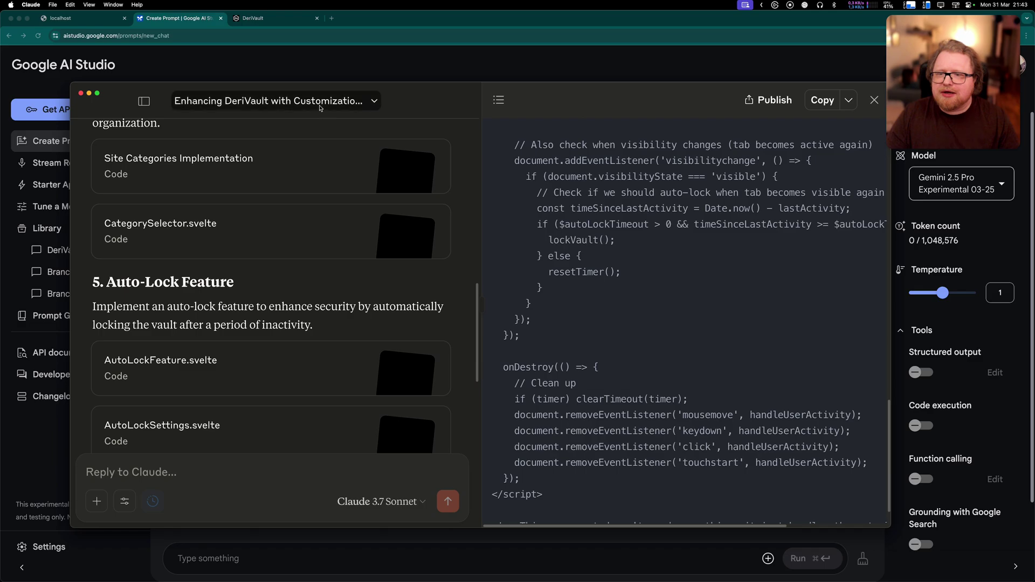
{"action": "left_click", "coordinate": [361, 103]}
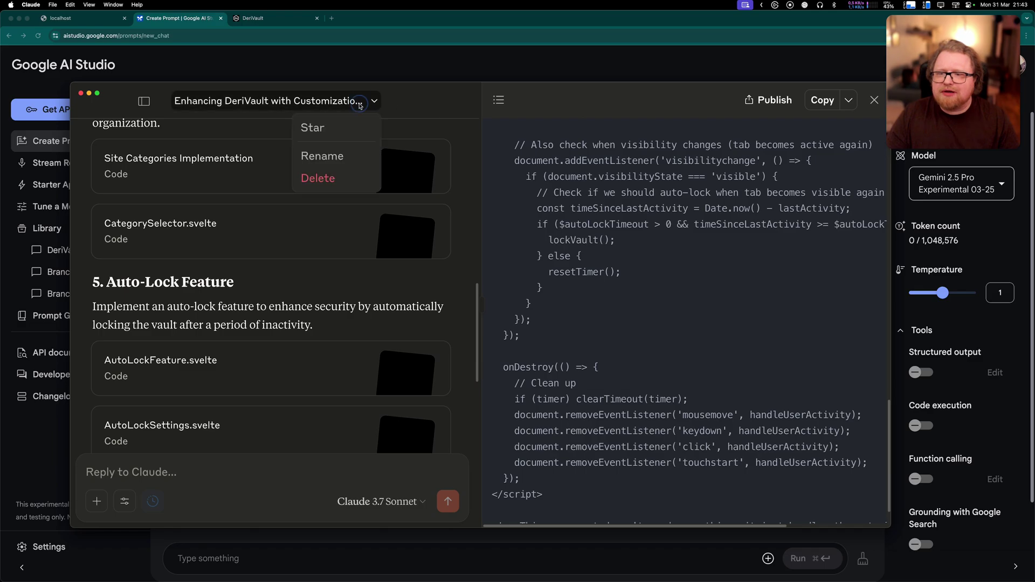
{"action": "left_click", "coordinate": [360, 104]}
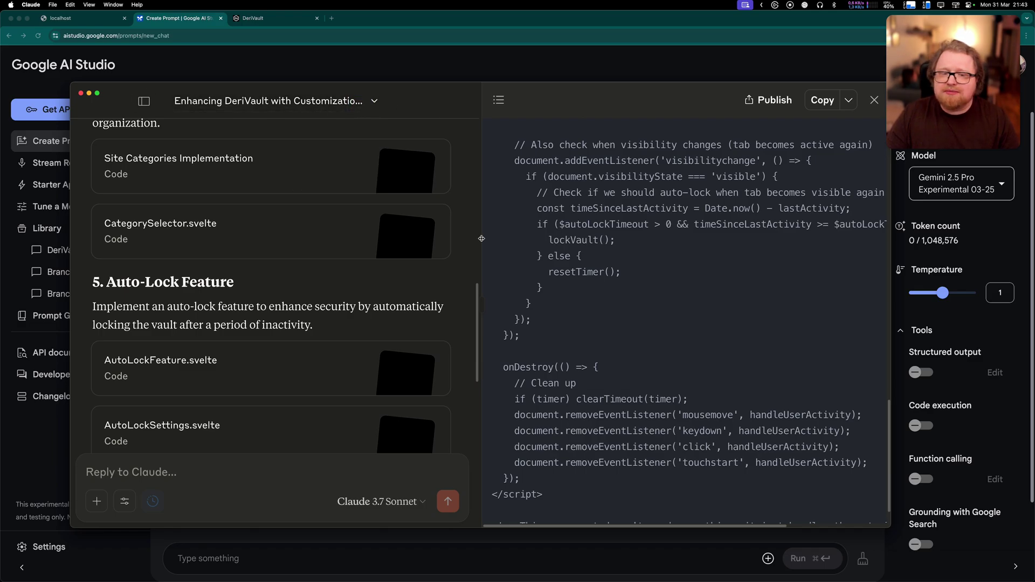
{"action": "scroll", "coordinate": [324, 243], "scroll_direction": "up", "scroll_amount": 5}
{"action": "scroll", "coordinate": [203, 126], "scroll_direction": "up", "scroll_amount": 10}
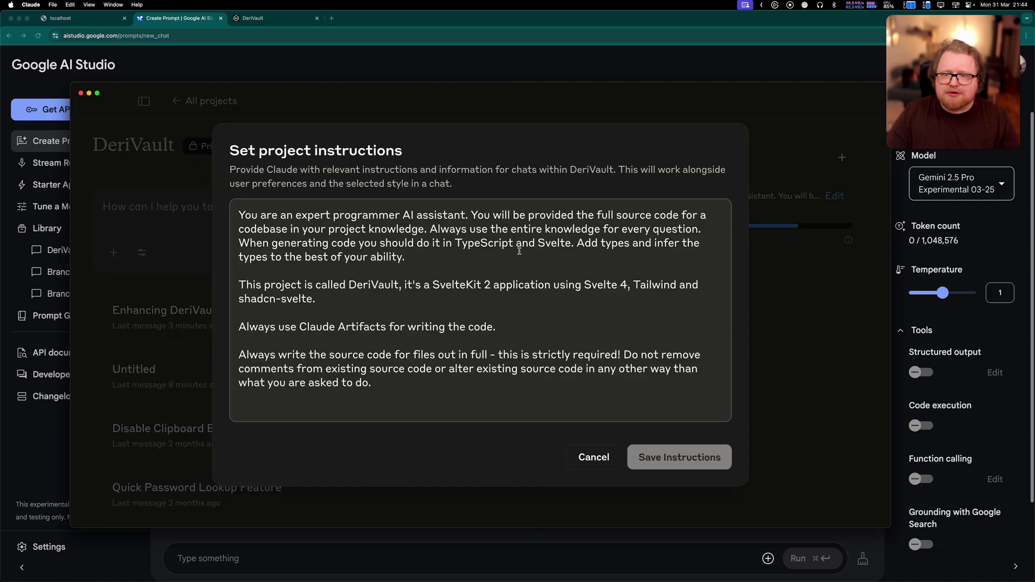
{"action": "key", "text": "super+a"}
{"action": "key", "text": "super+c"}
{"action": "left_click", "coordinate": [405, 74]}
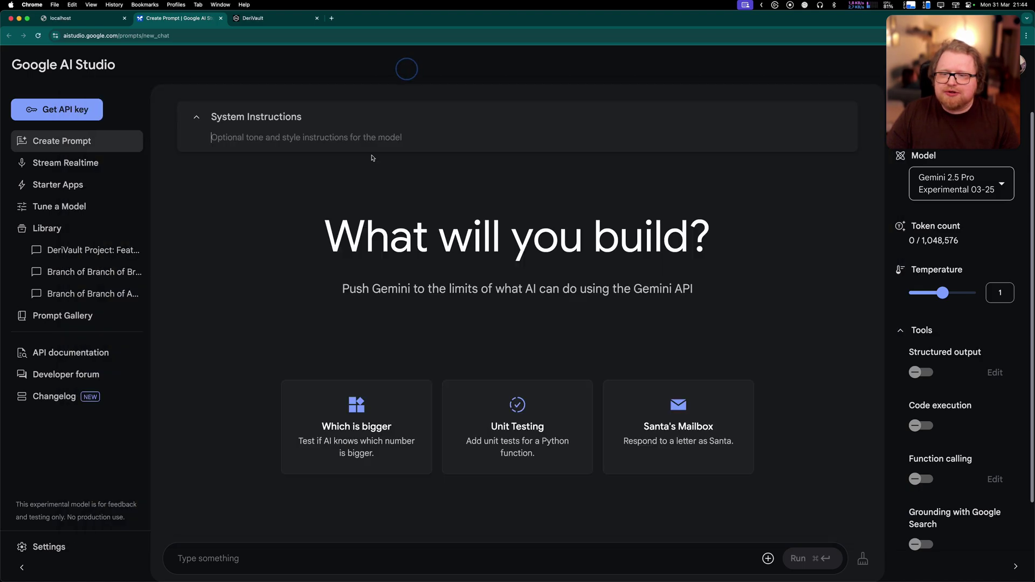
{"action": "left_click", "coordinate": [304, 143]}
{"action": "key", "text": "super+v"}
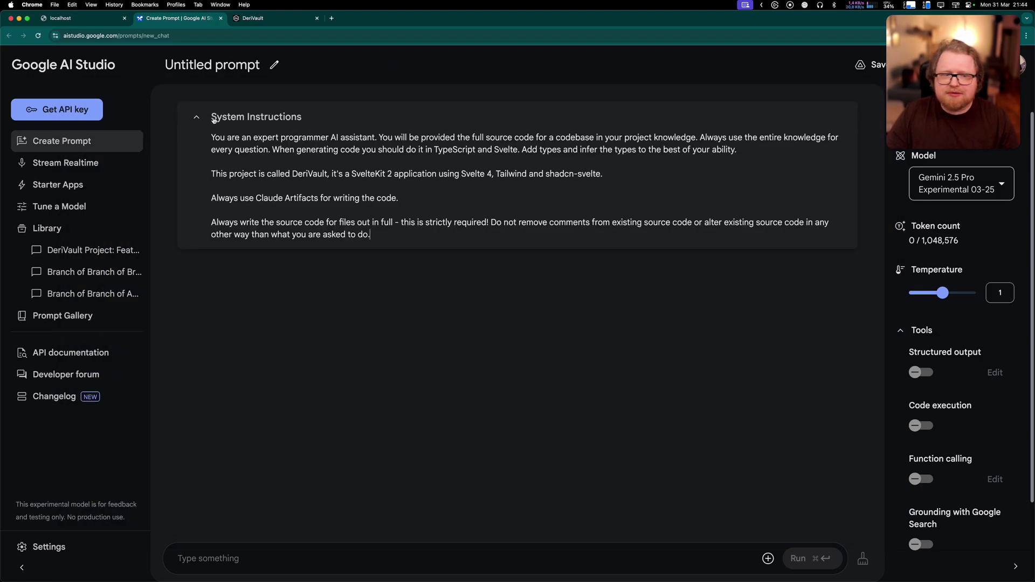
Attach codebase.md from the plausible-pass folder to the new Gemini prompt.
{"action": "left_click", "coordinate": [214, 117]}
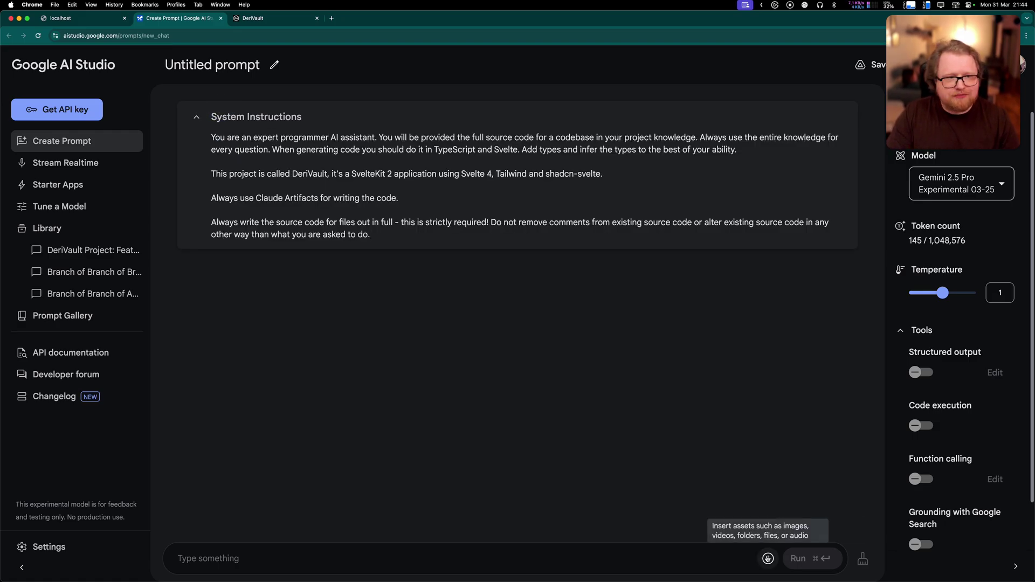
{"action": "left_click", "coordinate": [768, 559]}
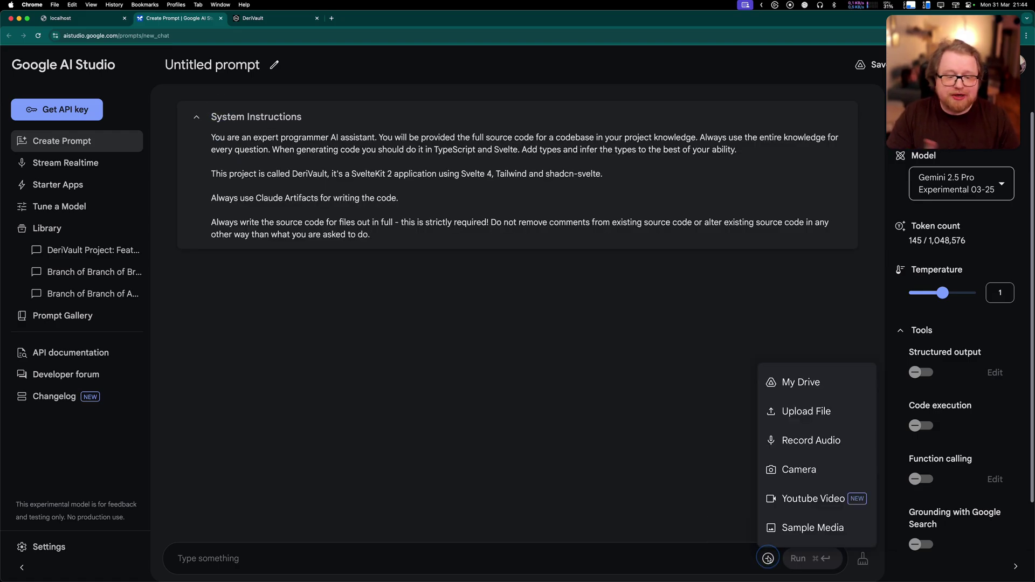
{"action": "left_click", "coordinate": [571, 366]}
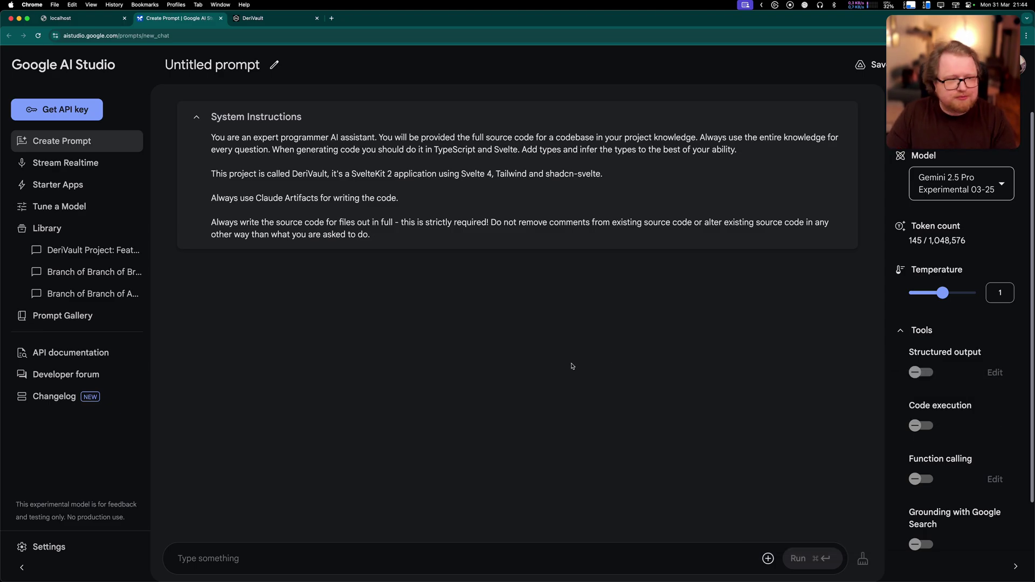
{"action": "key", "text": "super+space"}
{"action": "type", "text": "finder"}
{"action": "key", "text": "Return"}
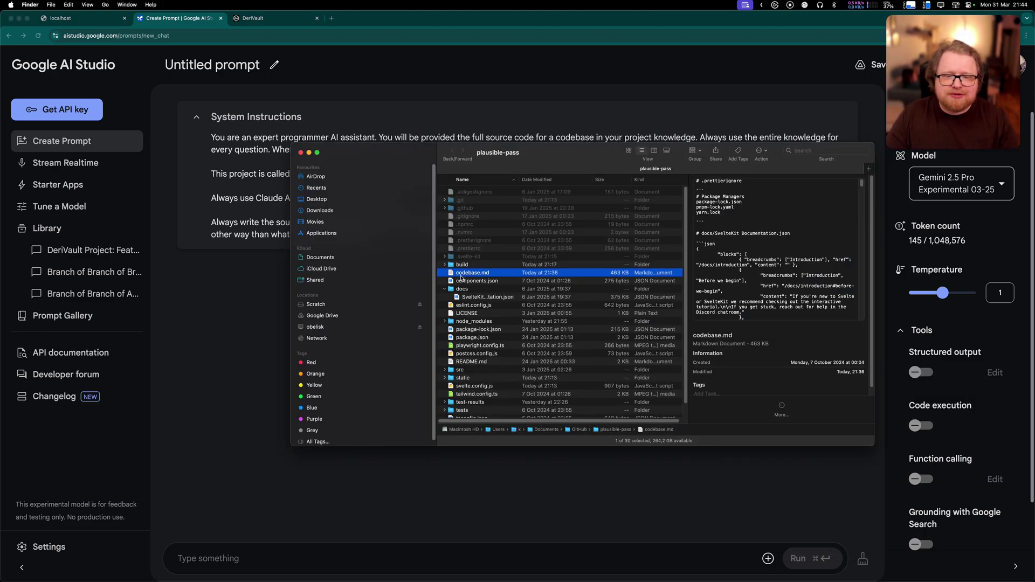
{"action": "left_click_drag", "start_coordinate": [470, 275], "coordinate": [662, 556]}
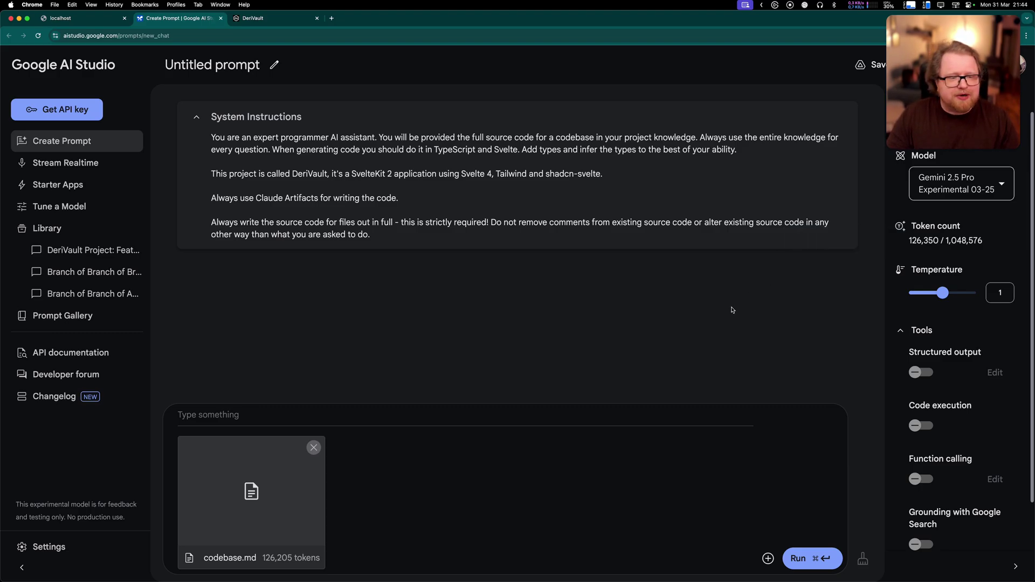
{"action": "left_click", "coordinate": [345, 418]}
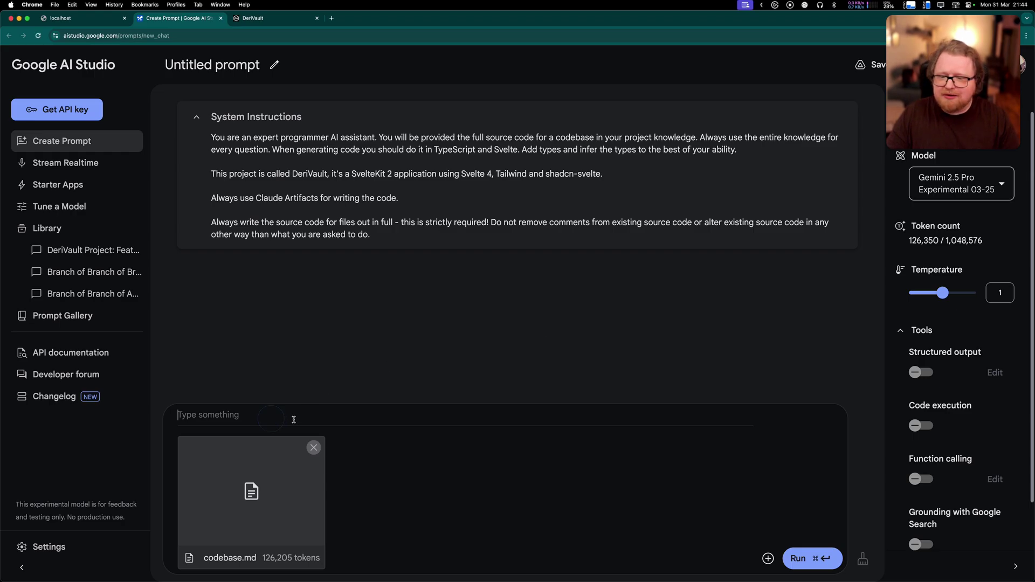
{"action": "type", "text": "Suggest some additional features to implement in my DeriVault project"}
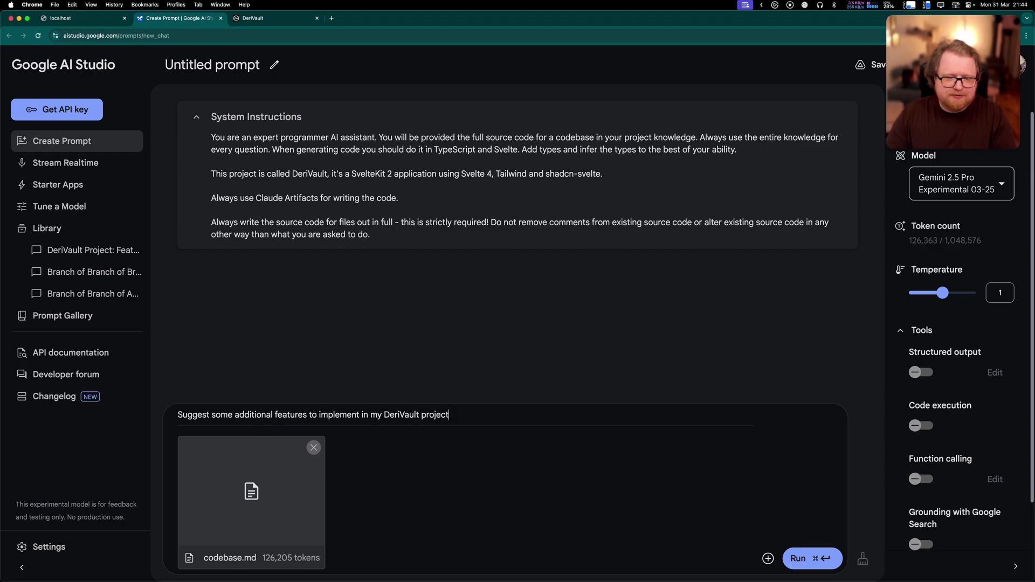
Run 'Suggest some additional features to implement in my DeriVault project' with Gemini.
{"action": "left_click", "coordinate": [809, 558]}
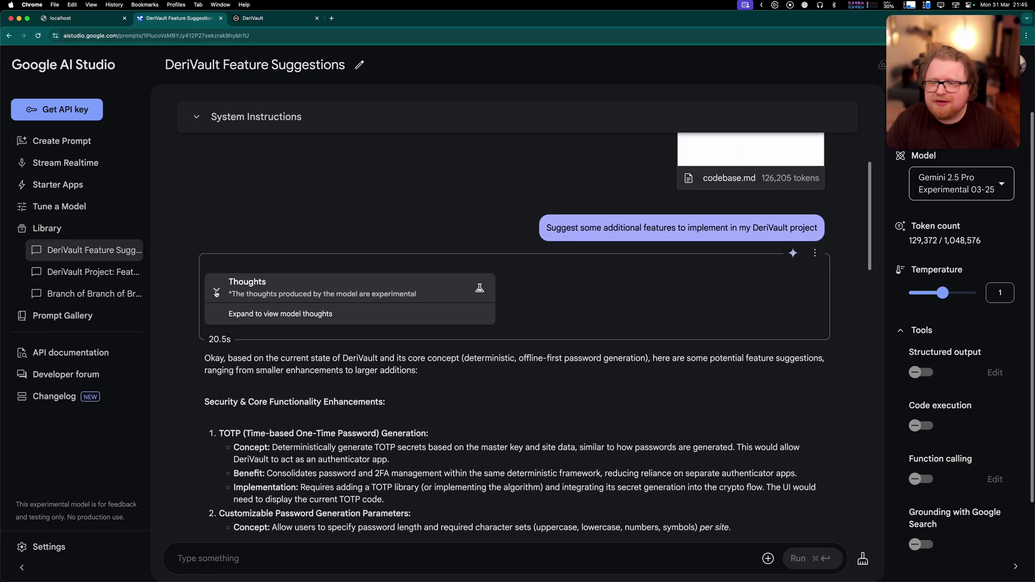
Expand Gemini's thoughts and highlight its 'Understand the Core Concept' reasoning step.
{"action": "left_click", "coordinate": [216, 293]}
{"action": "scroll", "coordinate": [243, 307], "scroll_direction": "down", "scroll_amount": 2}
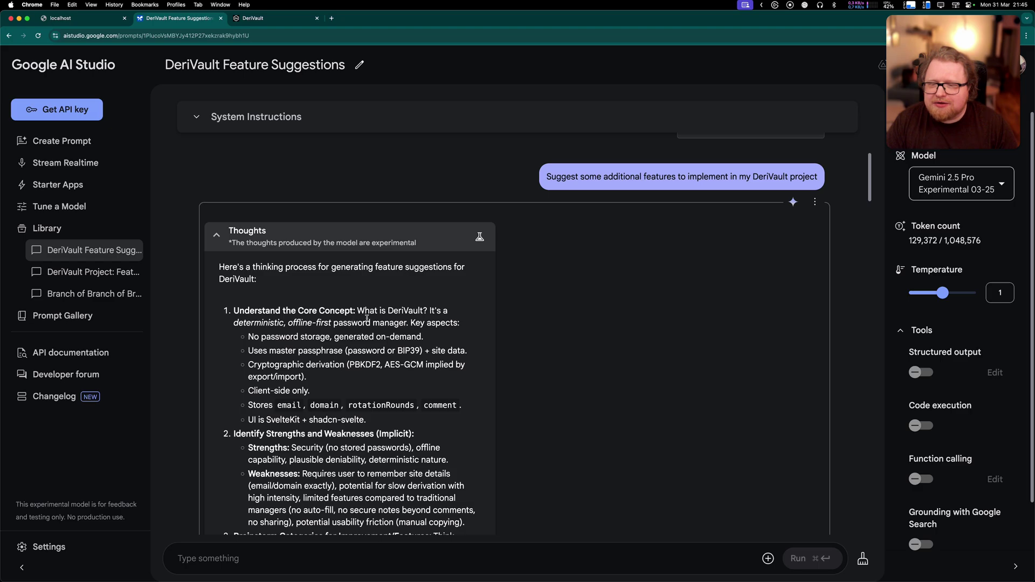
{"action": "scroll", "coordinate": [284, 328], "scroll_direction": "down", "scroll_amount": 1}
{"action": "scroll", "coordinate": [308, 334], "scroll_direction": "down", "scroll_amount": 1}
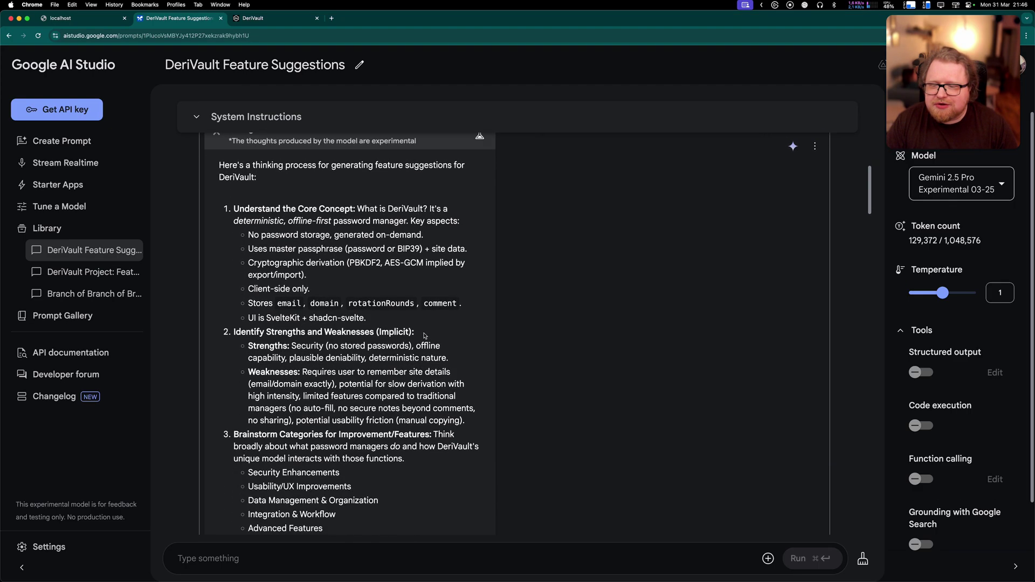
{"action": "scroll", "coordinate": [356, 333], "scroll_direction": "down", "scroll_amount": 1}
{"action": "scroll", "coordinate": [410, 334], "scroll_direction": "down", "scroll_amount": 2}
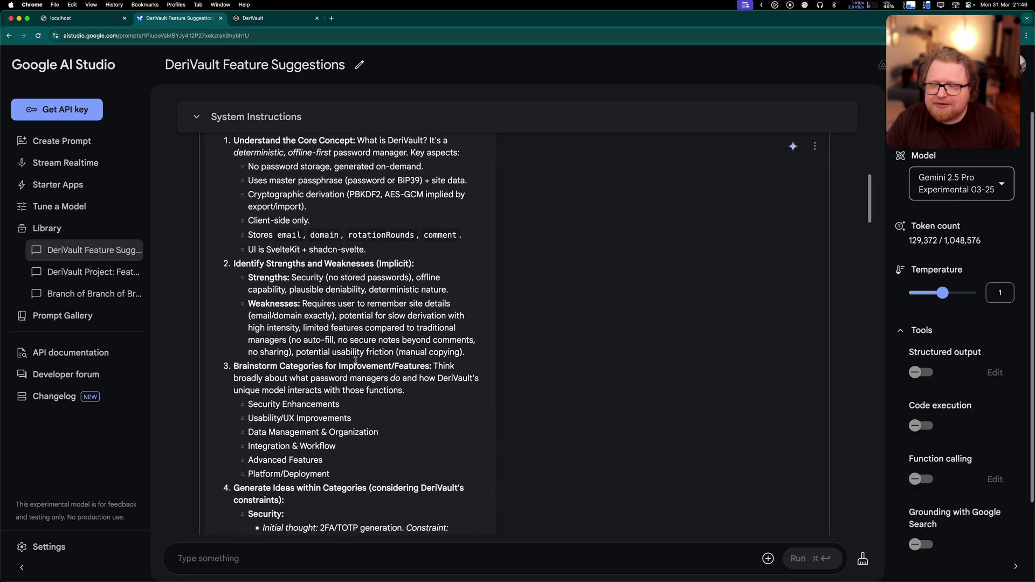
{"action": "scroll", "coordinate": [429, 362], "scroll_direction": "up", "scroll_amount": 4}
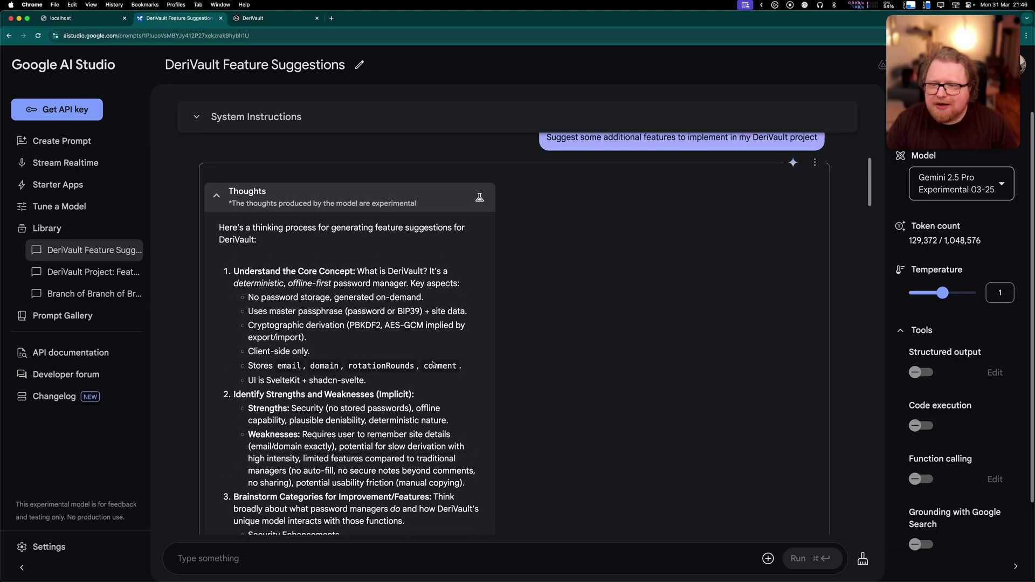
{"action": "scroll", "coordinate": [433, 364], "scroll_direction": "down", "scroll_amount": 1}
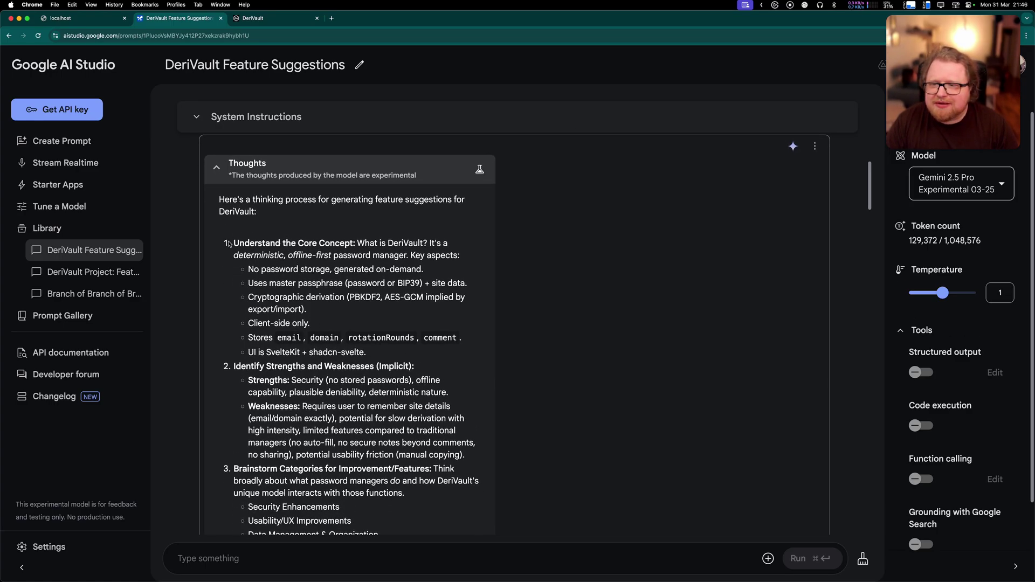
{"action": "left_click_drag", "start_coordinate": [229, 245], "coordinate": [338, 243]}
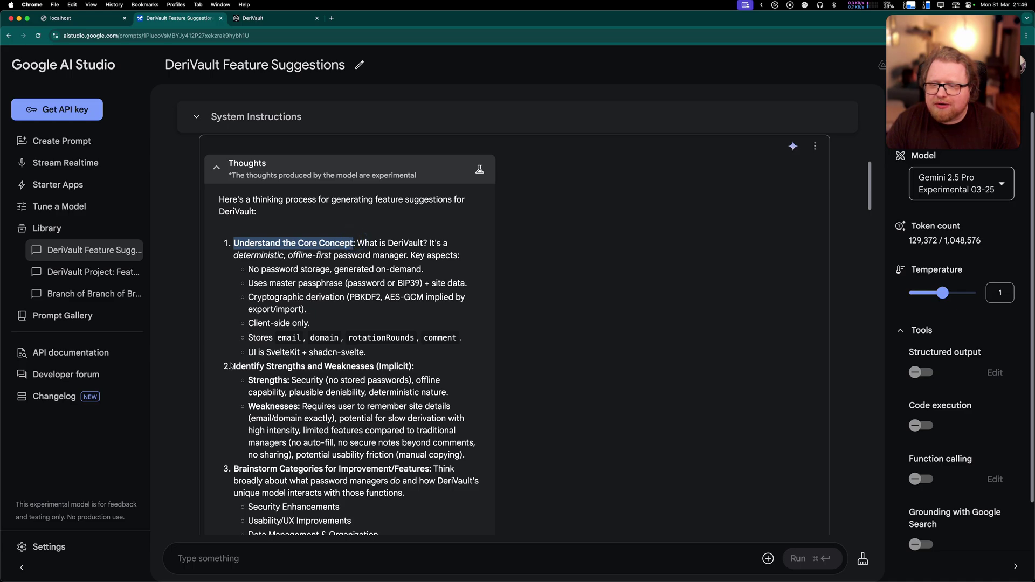
{"action": "left_click_drag", "start_coordinate": [232, 366], "coordinate": [375, 365]}
{"action": "scroll", "coordinate": [374, 365], "scroll_direction": "down", "scroll_amount": 1}
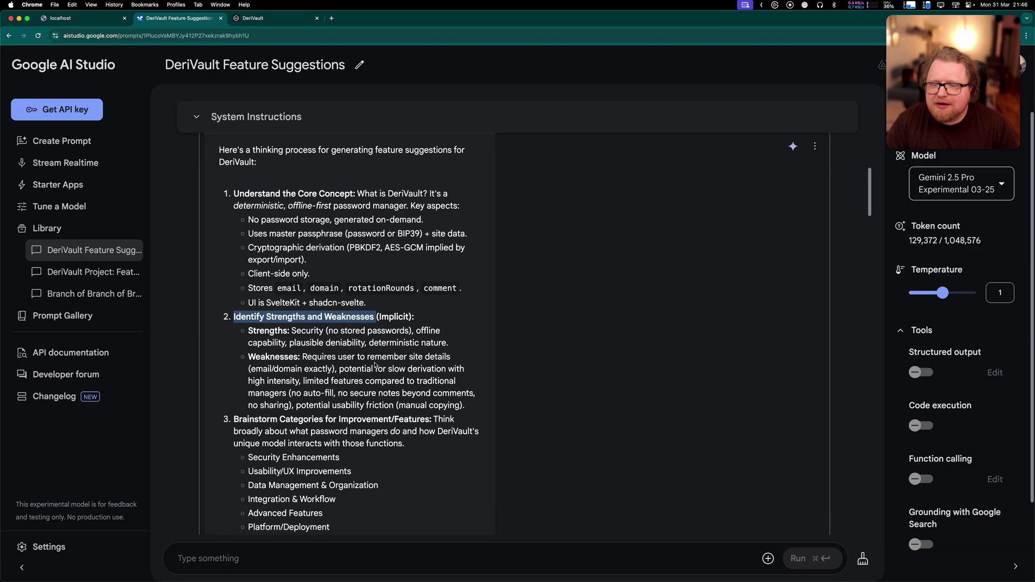
{"action": "key", "text": "super+Tab"}
{"action": "key", "text": "super+Tab"}
{"action": "key", "text": "super+Tab"}
Reopen Claude's 'Enhancing DeriVault with Customization and Security Features' chat and expand its reasoning.
{"action": "left_click", "coordinate": [590, 456]}
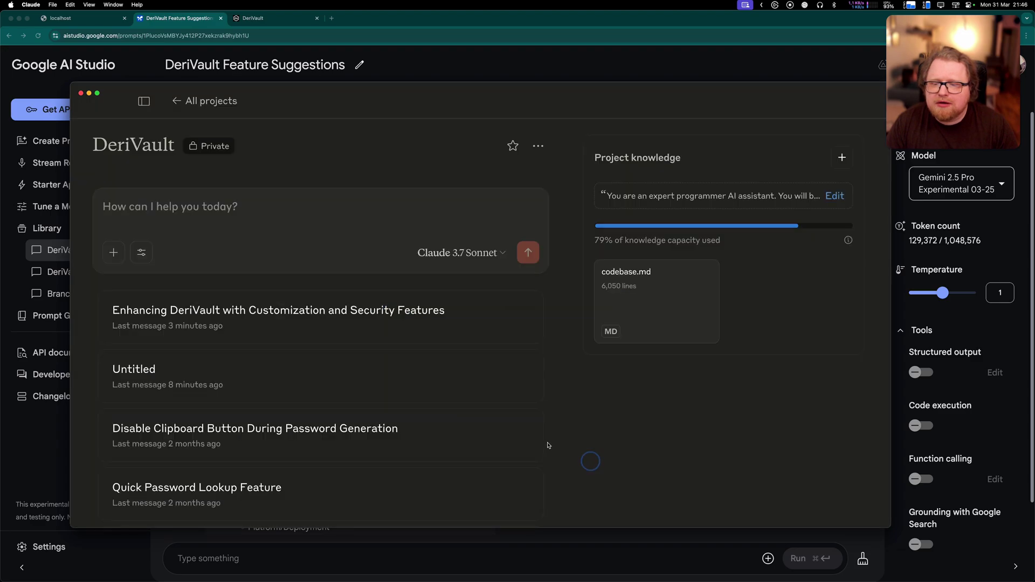
{"action": "left_click", "coordinate": [284, 313]}
{"action": "scroll", "coordinate": [285, 313], "scroll_direction": "up", "scroll_amount": 5}
{"action": "scroll", "coordinate": [527, 358], "scroll_direction": "up", "scroll_amount": 5}
{"action": "scroll", "coordinate": [717, 330], "scroll_direction": "up", "scroll_amount": 5}
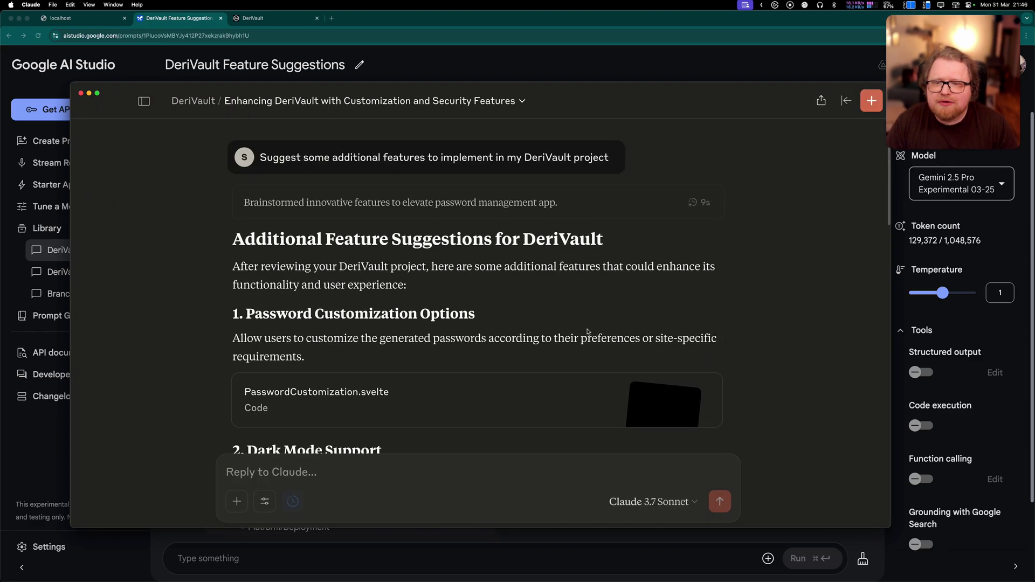
{"action": "left_click", "coordinate": [410, 209]}
{"action": "scroll", "coordinate": [275, 296], "scroll_direction": "down", "scroll_amount": 2}
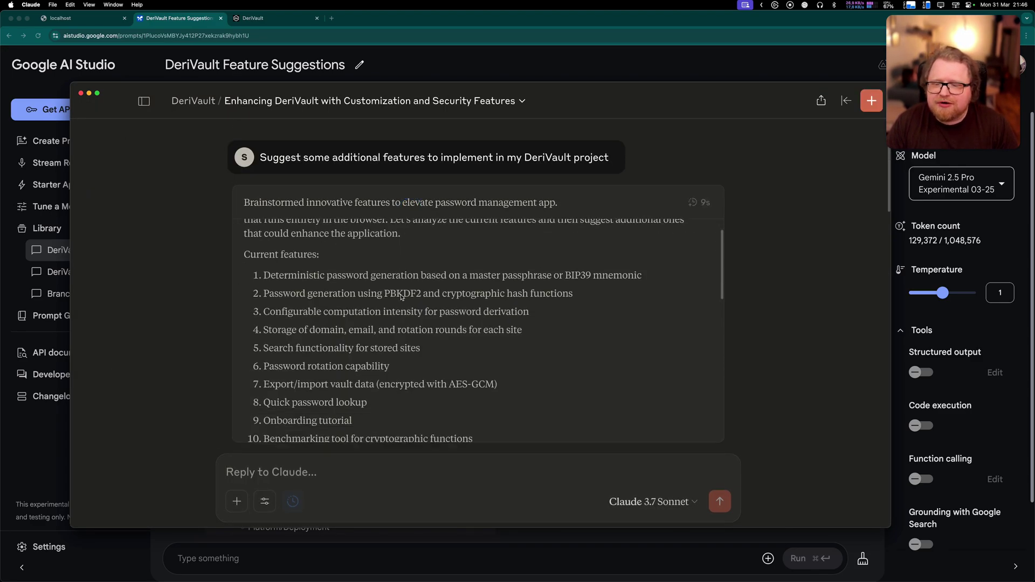
{"action": "scroll", "coordinate": [322, 294], "scroll_direction": "down", "scroll_amount": 3}
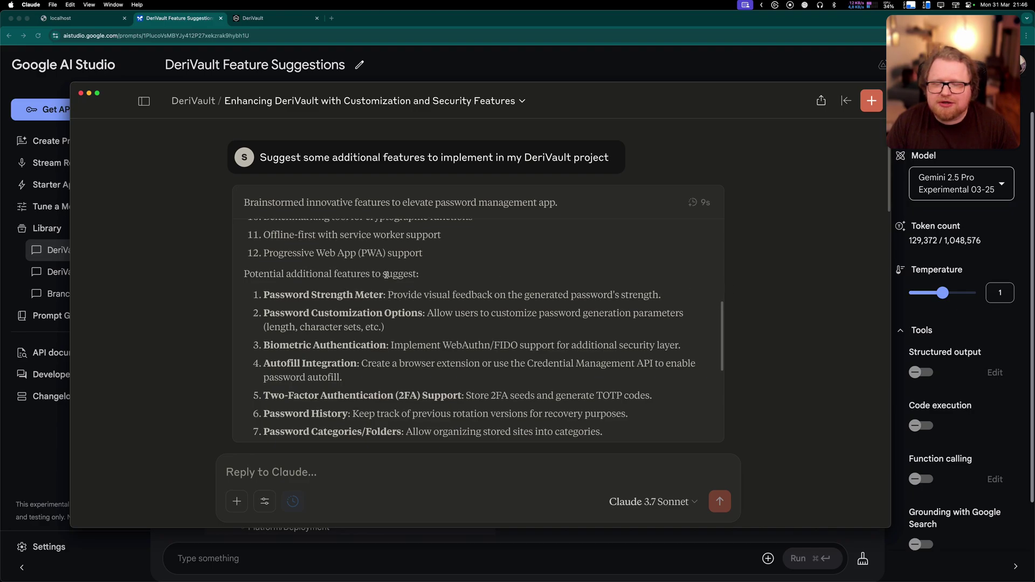
Collapse Gemini's thoughts, zoom in to read its DeriVault feature list, then return to Claude.
{"action": "left_click", "coordinate": [609, 67]}
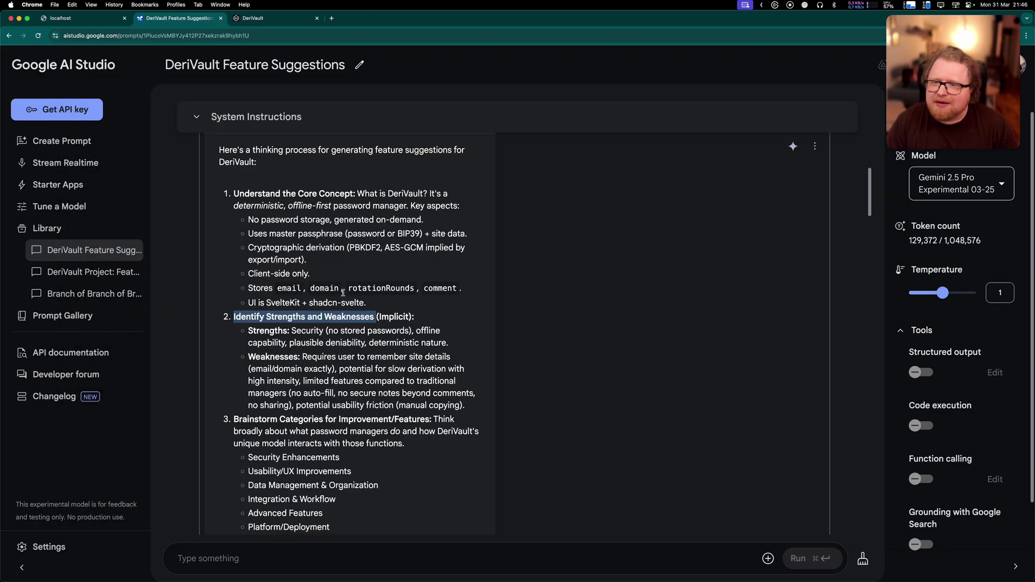
{"action": "scroll", "coordinate": [343, 293], "scroll_direction": "up", "scroll_amount": 2}
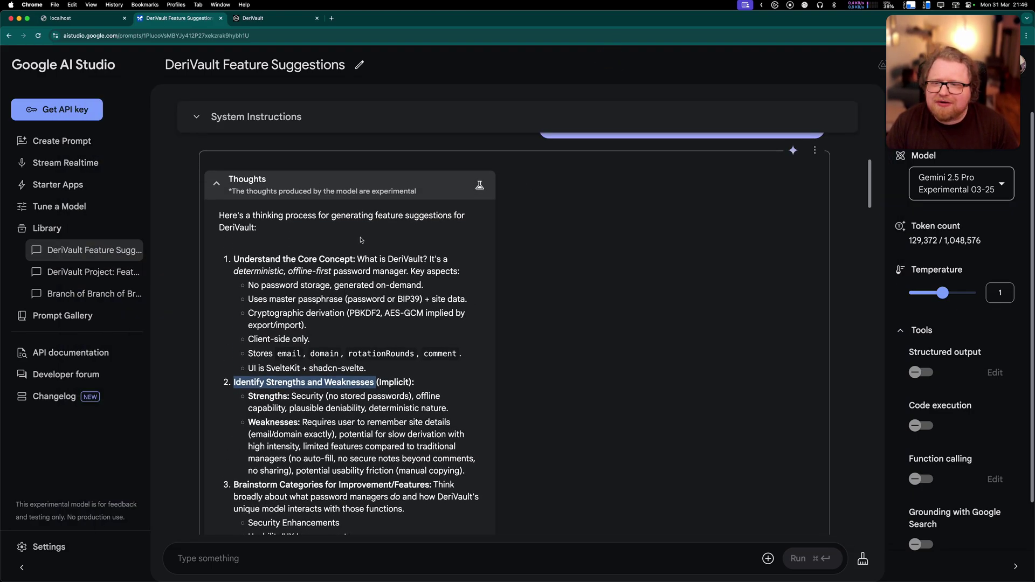
{"action": "left_click", "coordinate": [241, 187]}
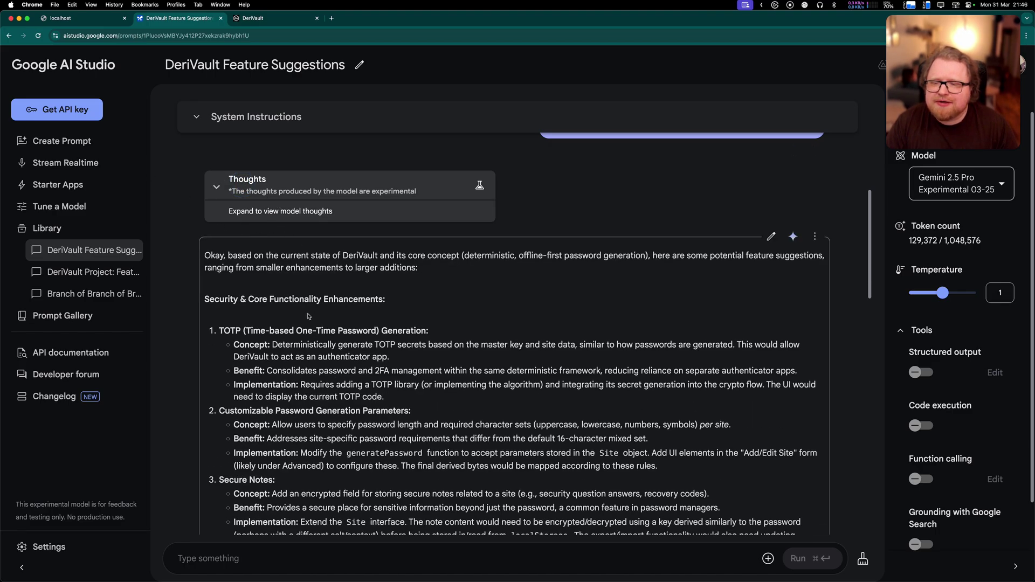
{"action": "scroll", "coordinate": [304, 243], "scroll_direction": "down", "scroll_amount": 2}
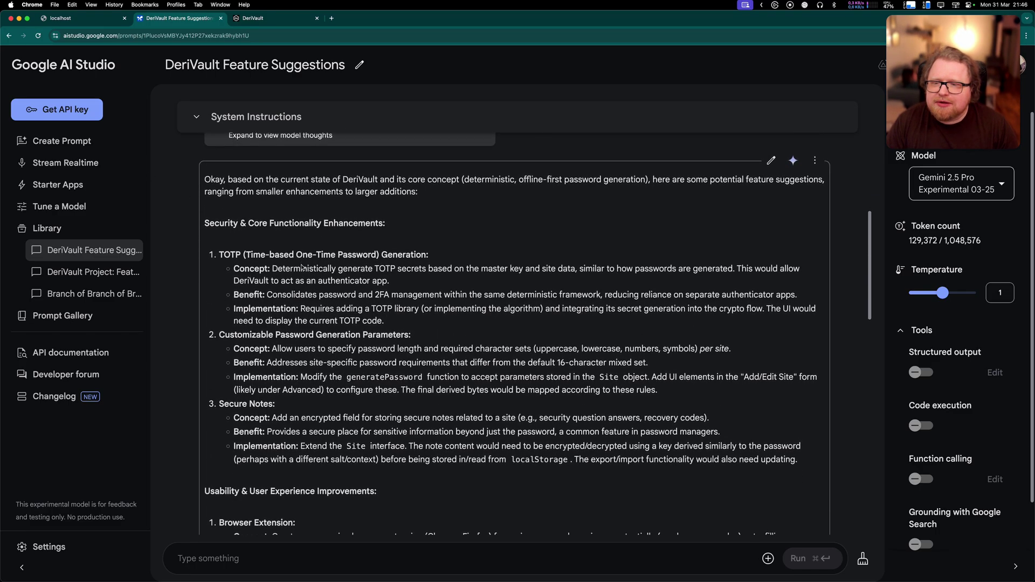
{"action": "key", "text": "super+equal"}
{"action": "key", "text": "super+equal"}
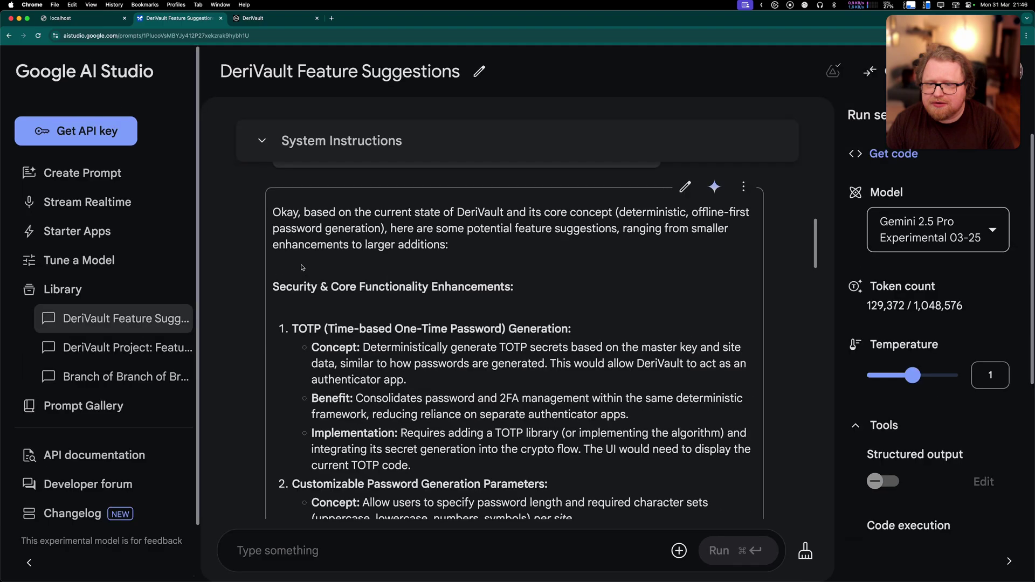
{"action": "scroll", "coordinate": [306, 263], "scroll_direction": "down", "scroll_amount": 2}
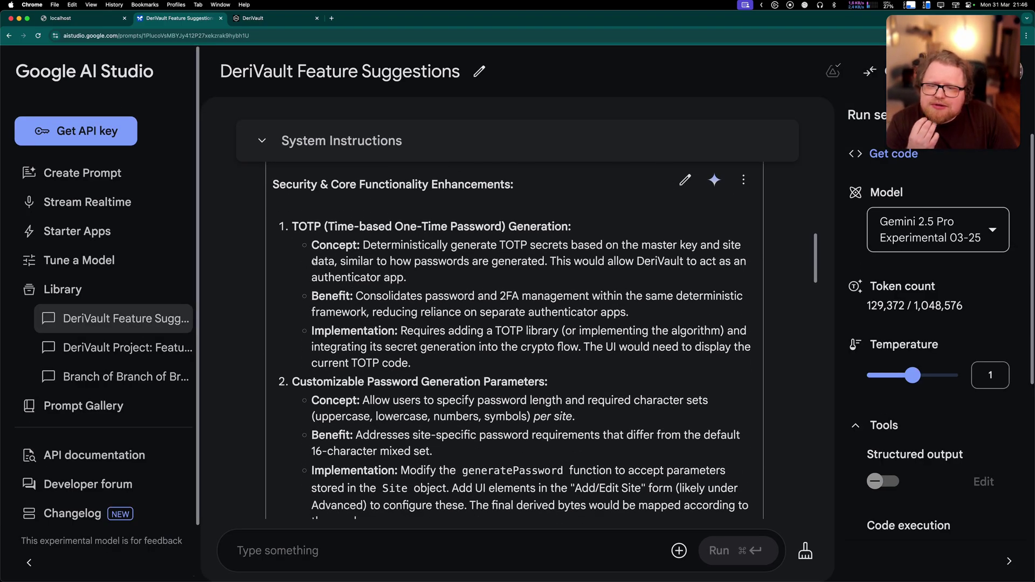
{"action": "scroll", "coordinate": [418, 281], "scroll_direction": "down", "scroll_amount": 1}
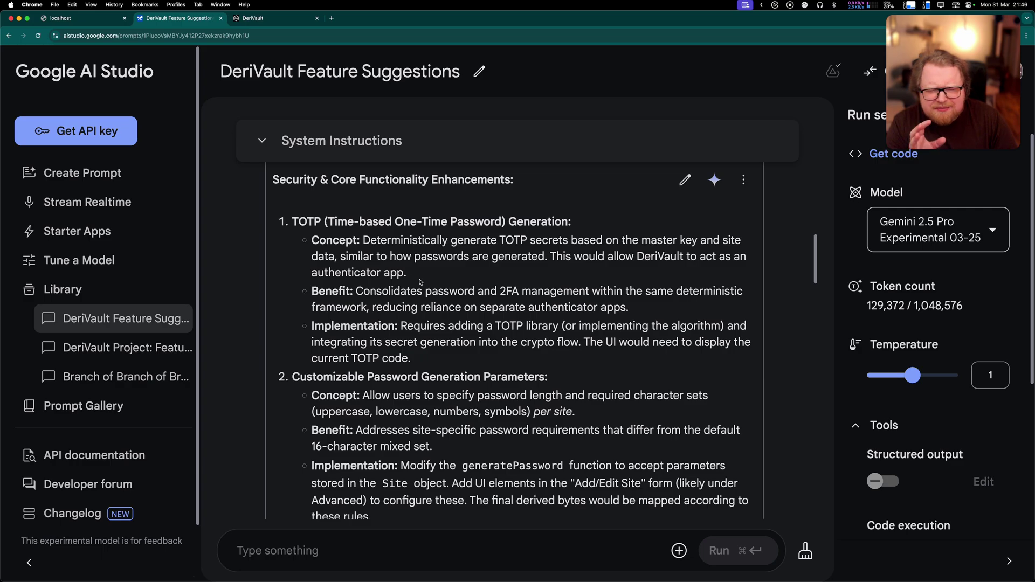
{"action": "scroll", "coordinate": [420, 281], "scroll_direction": "down", "scroll_amount": 2}
{"action": "scroll", "coordinate": [419, 280], "scroll_direction": "down", "scroll_amount": 1}
{"action": "scroll", "coordinate": [419, 278], "scroll_direction": "down", "scroll_amount": 1}
{"action": "scroll", "coordinate": [420, 279], "scroll_direction": "down", "scroll_amount": 1}
{"action": "scroll", "coordinate": [419, 279], "scroll_direction": "down", "scroll_amount": 2}
{"action": "scroll", "coordinate": [419, 280], "scroll_direction": "down", "scroll_amount": 3}
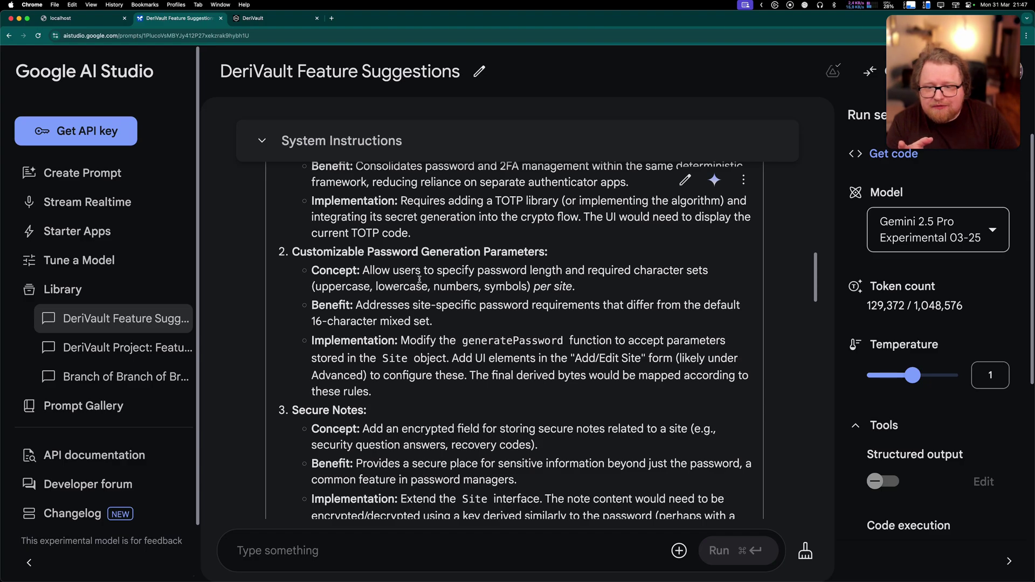
{"action": "scroll", "coordinate": [419, 280], "scroll_direction": "down", "scroll_amount": 1}
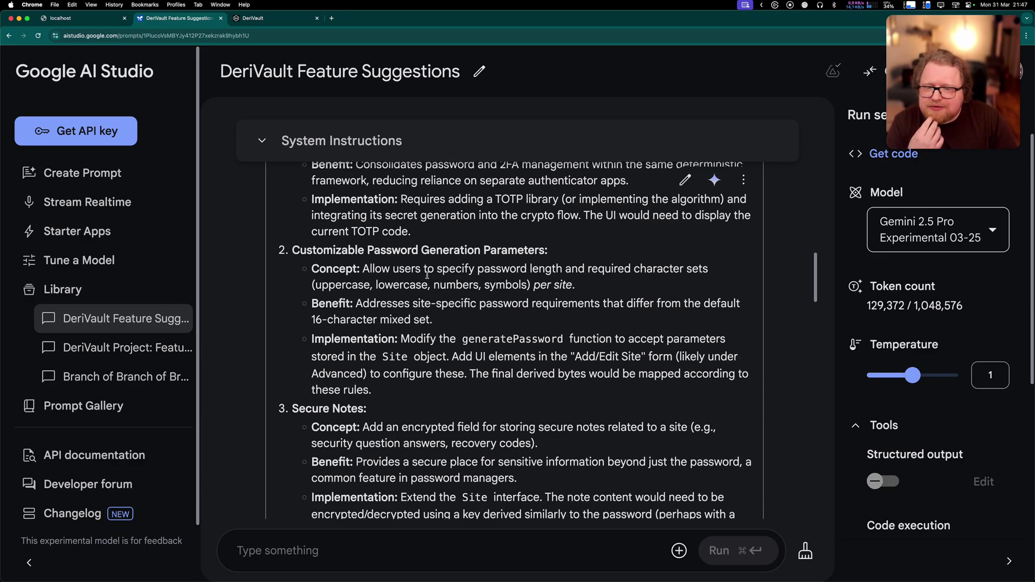
{"action": "scroll", "coordinate": [426, 276], "scroll_direction": "down", "scroll_amount": 2}
{"action": "scroll", "coordinate": [427, 277], "scroll_direction": "down", "scroll_amount": 1}
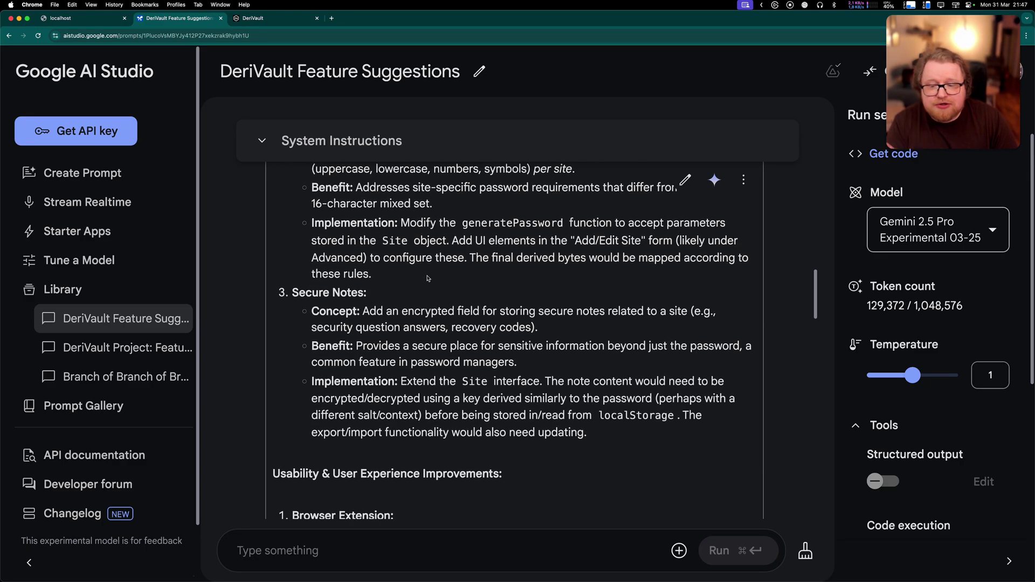
{"action": "scroll", "coordinate": [427, 278], "scroll_direction": "down", "scroll_amount": 1}
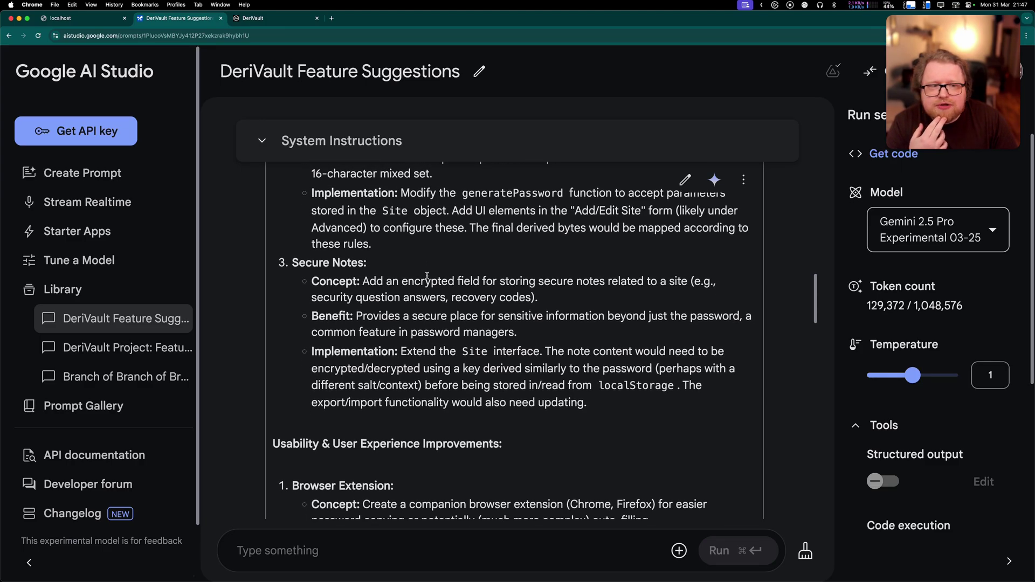
{"action": "scroll", "coordinate": [426, 278], "scroll_direction": "down", "scroll_amount": 2}
{"action": "scroll", "coordinate": [426, 275], "scroll_direction": "down", "scroll_amount": 5}
{"action": "scroll", "coordinate": [427, 275], "scroll_direction": "down", "scroll_amount": 1}
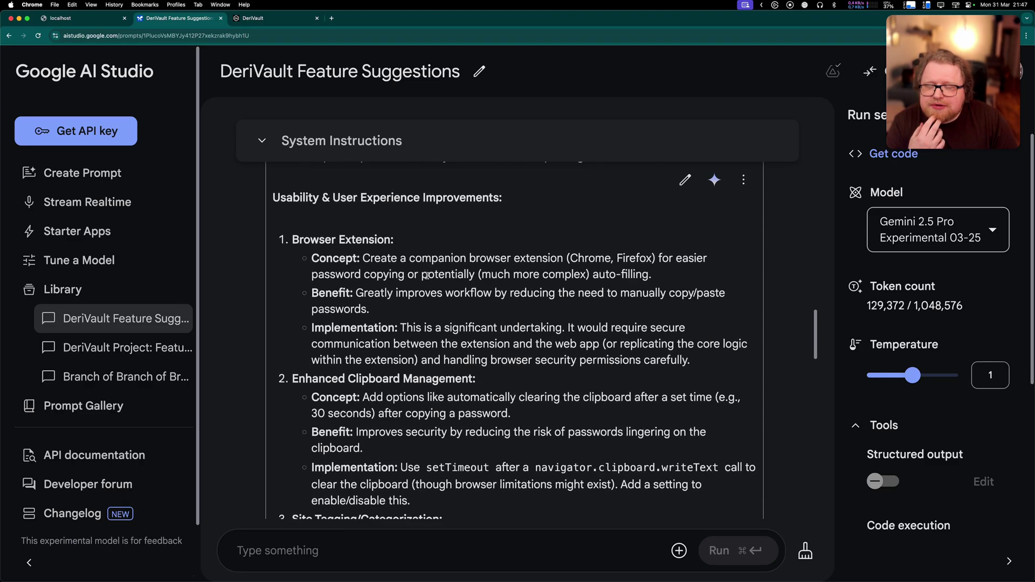
{"action": "scroll", "coordinate": [427, 277], "scroll_direction": "down", "scroll_amount": 2}
{"action": "scroll", "coordinate": [428, 276], "scroll_direction": "down", "scroll_amount": 4}
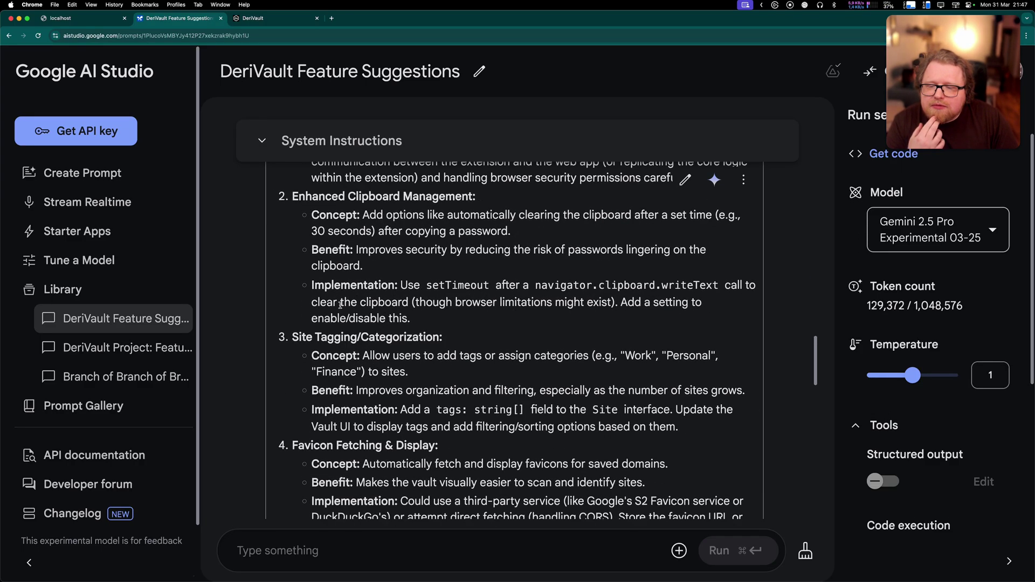
{"action": "scroll", "coordinate": [380, 332], "scroll_direction": "down", "scroll_amount": 1}
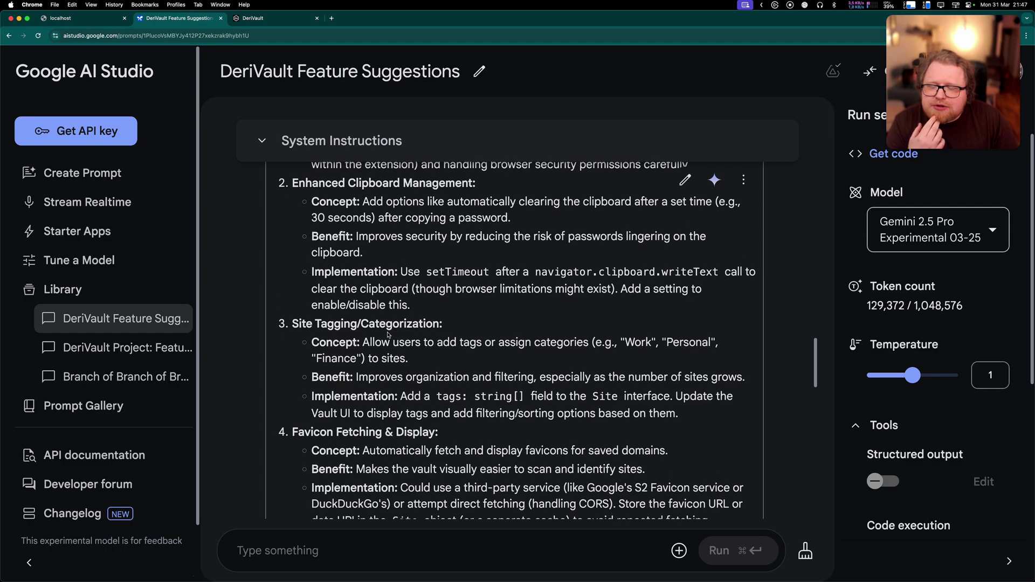
{"action": "scroll", "coordinate": [388, 334], "scroll_direction": "down", "scroll_amount": 1}
{"action": "scroll", "coordinate": [389, 330], "scroll_direction": "down", "scroll_amount": 1}
{"action": "scroll", "coordinate": [380, 328], "scroll_direction": "down", "scroll_amount": 3}
{"action": "scroll", "coordinate": [327, 324], "scroll_direction": "down", "scroll_amount": 1}
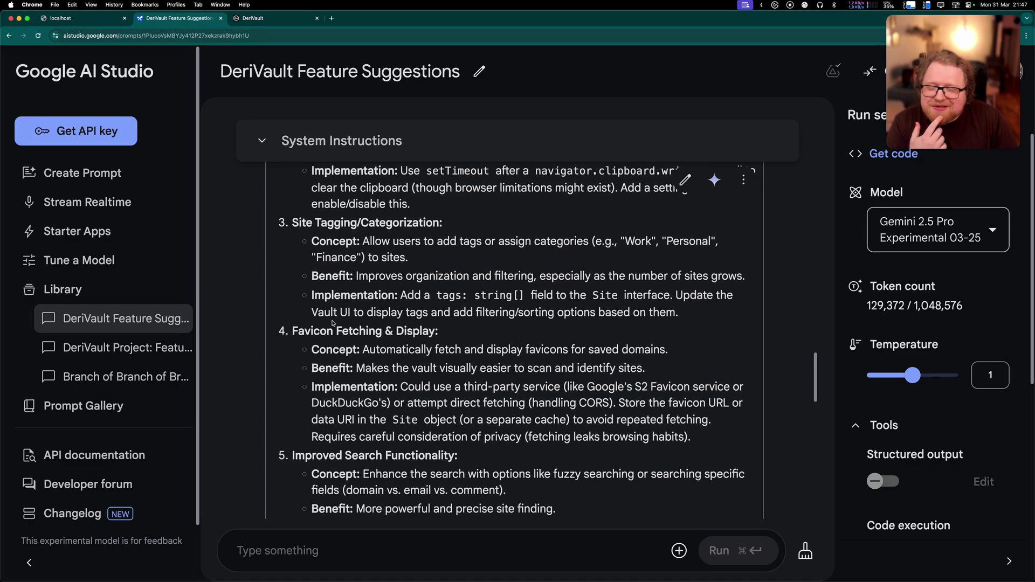
{"action": "scroll", "coordinate": [332, 324], "scroll_direction": "down", "scroll_amount": 1}
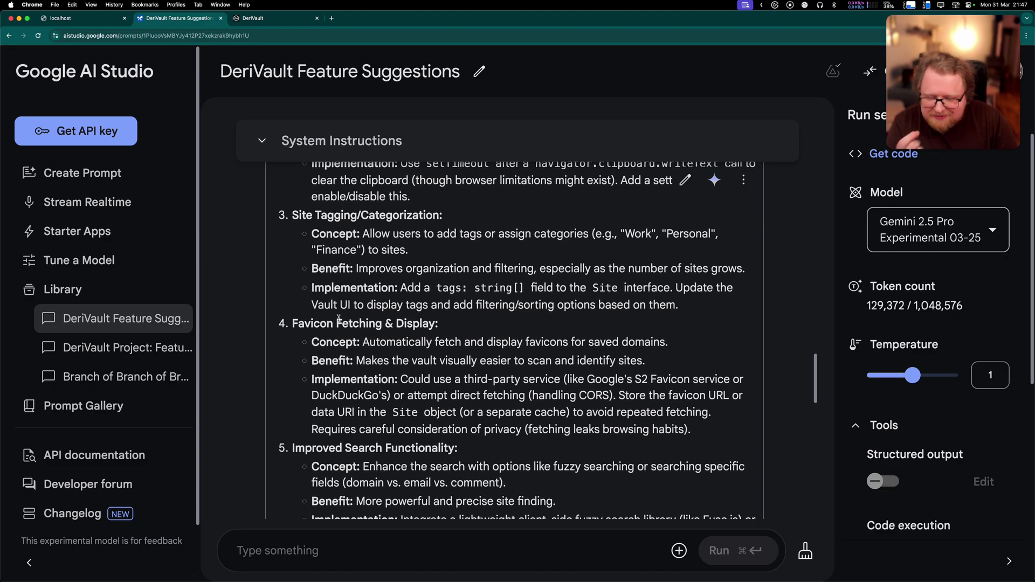
{"action": "scroll", "coordinate": [338, 322], "scroll_direction": "down", "scroll_amount": 1}
{"action": "scroll", "coordinate": [340, 318], "scroll_direction": "down", "scroll_amount": 1}
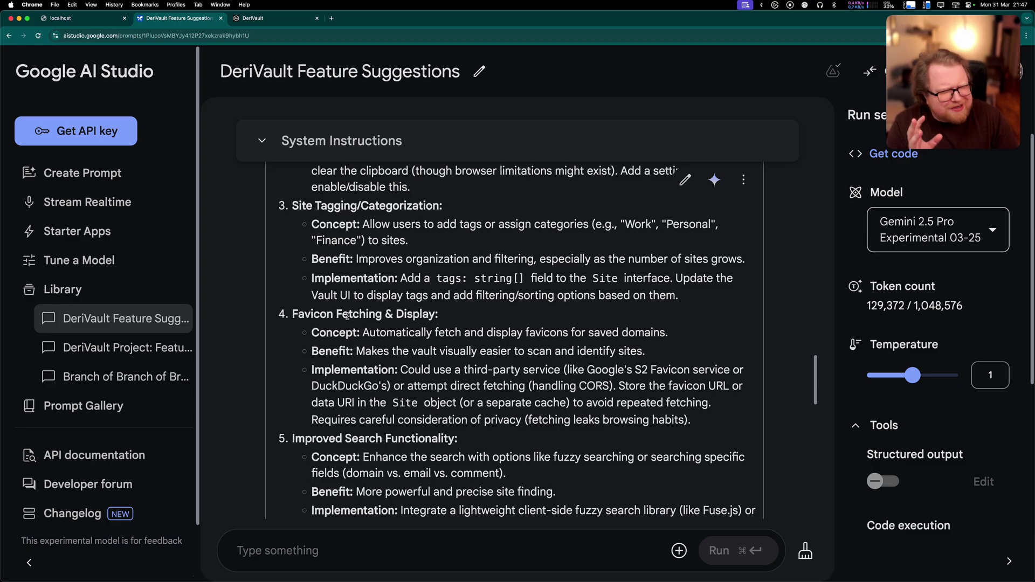
{"action": "scroll", "coordinate": [347, 316], "scroll_direction": "down", "scroll_amount": 1}
{"action": "scroll", "coordinate": [346, 315], "scroll_direction": "down", "scroll_amount": 1}
{"action": "scroll", "coordinate": [347, 317], "scroll_direction": "down", "scroll_amount": 1}
{"action": "scroll", "coordinate": [349, 317], "scroll_direction": "down", "scroll_amount": 3}
{"action": "scroll", "coordinate": [349, 318], "scroll_direction": "down", "scroll_amount": 1}
{"action": "scroll", "coordinate": [356, 313], "scroll_direction": "down", "scroll_amount": 1}
{"action": "scroll", "coordinate": [369, 308], "scroll_direction": "down", "scroll_amount": 3}
{"action": "scroll", "coordinate": [371, 307], "scroll_direction": "down", "scroll_amount": 1}
{"action": "scroll", "coordinate": [380, 301], "scroll_direction": "down", "scroll_amount": 4}
{"action": "scroll", "coordinate": [398, 291], "scroll_direction": "down", "scroll_amount": 8}
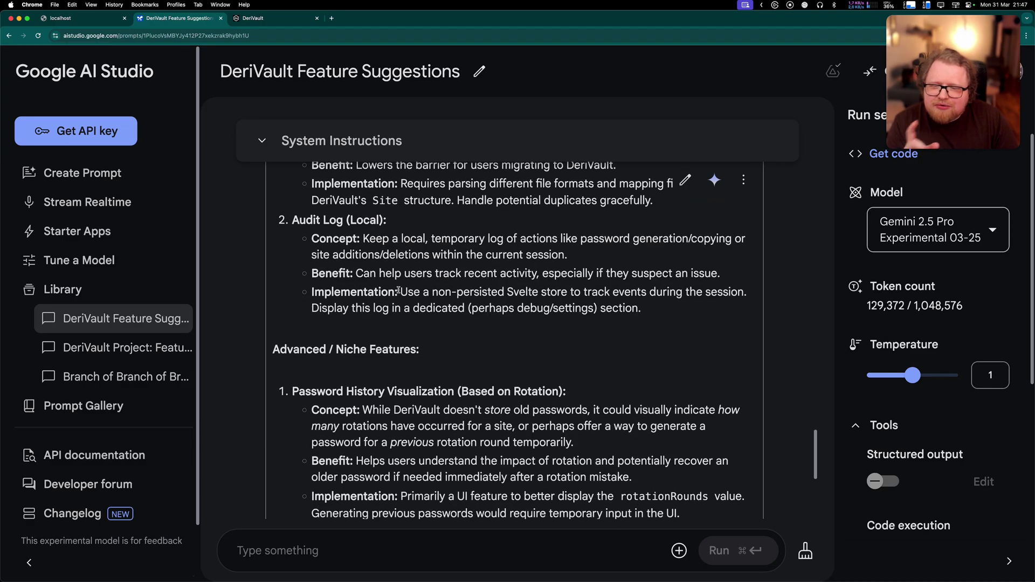
{"action": "scroll", "coordinate": [397, 291], "scroll_direction": "down", "scroll_amount": 1}
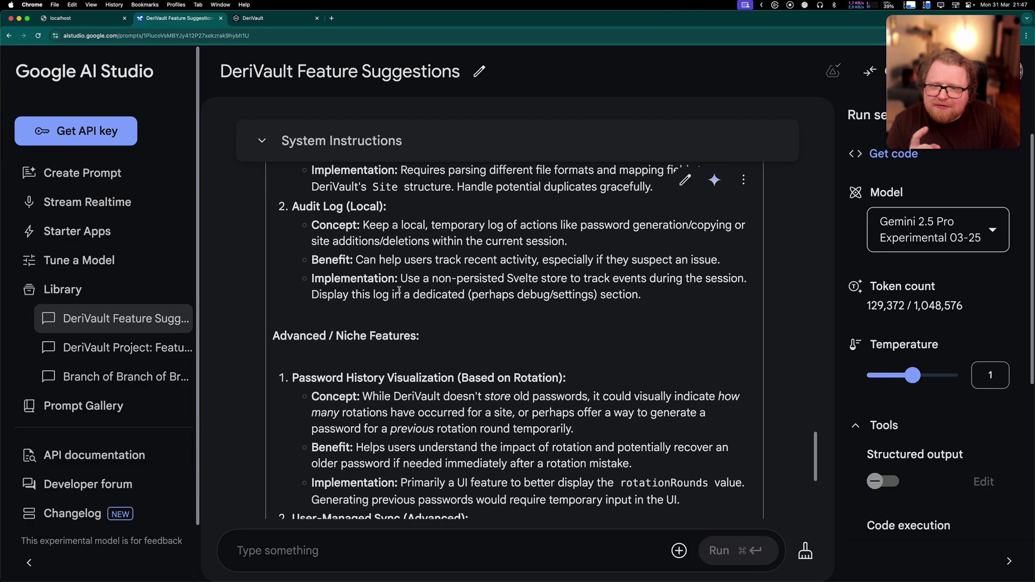
{"action": "scroll", "coordinate": [399, 290], "scroll_direction": "down", "scroll_amount": 3}
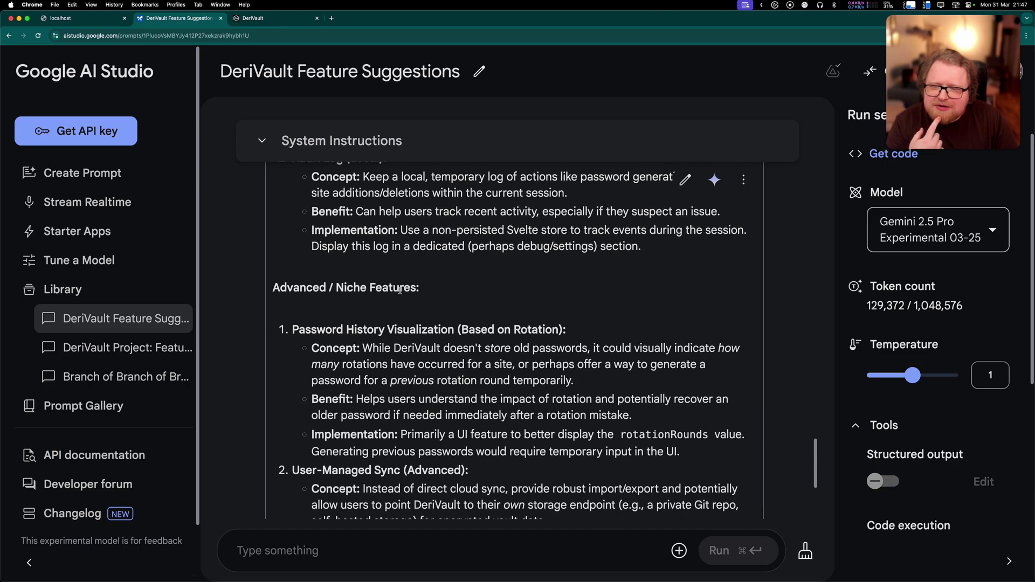
{"action": "scroll", "coordinate": [400, 293], "scroll_direction": "down", "scroll_amount": 1}
{"action": "scroll", "coordinate": [401, 295], "scroll_direction": "down", "scroll_amount": 2}
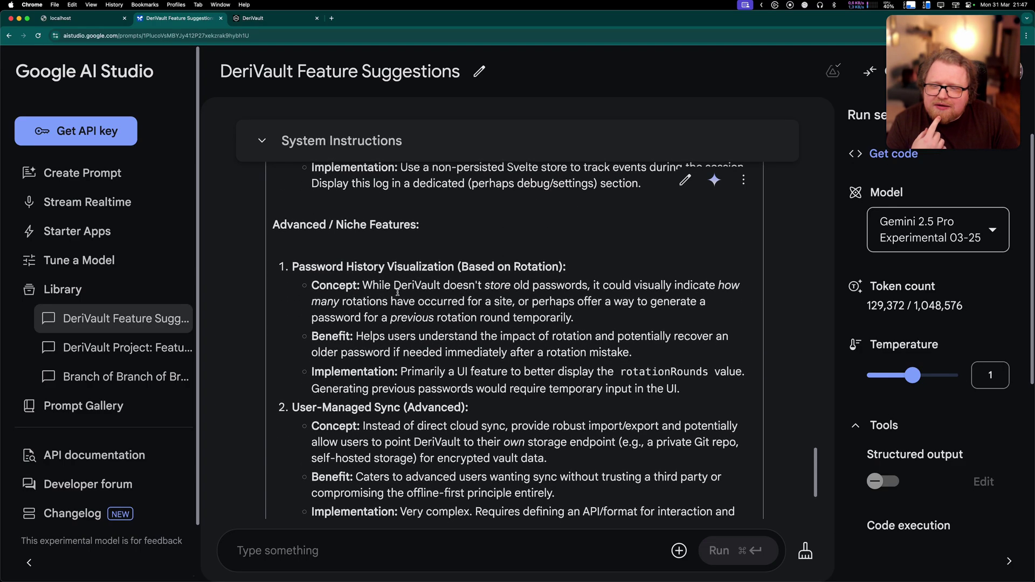
{"action": "scroll", "coordinate": [399, 292], "scroll_direction": "down", "scroll_amount": 2}
{"action": "scroll", "coordinate": [398, 293], "scroll_direction": "down", "scroll_amount": 1}
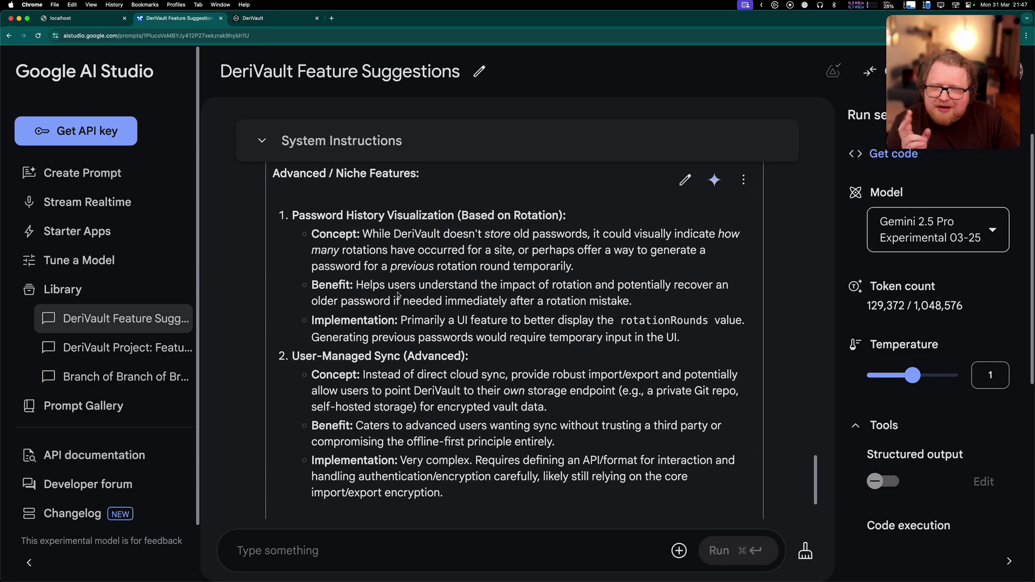
{"action": "scroll", "coordinate": [398, 294], "scroll_direction": "down", "scroll_amount": 1}
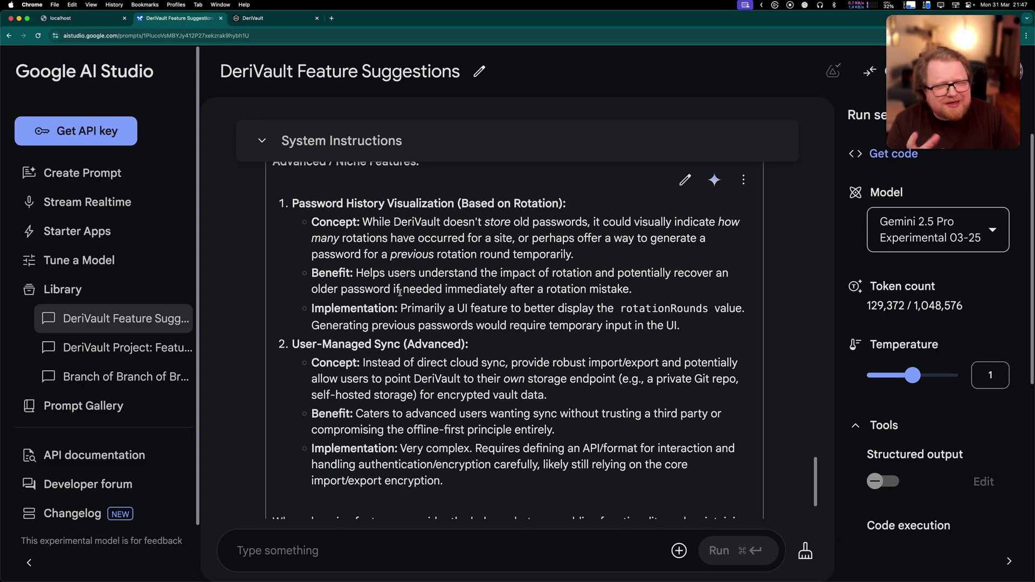
{"action": "scroll", "coordinate": [401, 292], "scroll_direction": "down", "scroll_amount": 3}
{"action": "scroll", "coordinate": [403, 291], "scroll_direction": "up", "scroll_amount": 5}
{"action": "scroll", "coordinate": [404, 293], "scroll_direction": "up", "scroll_amount": 1}
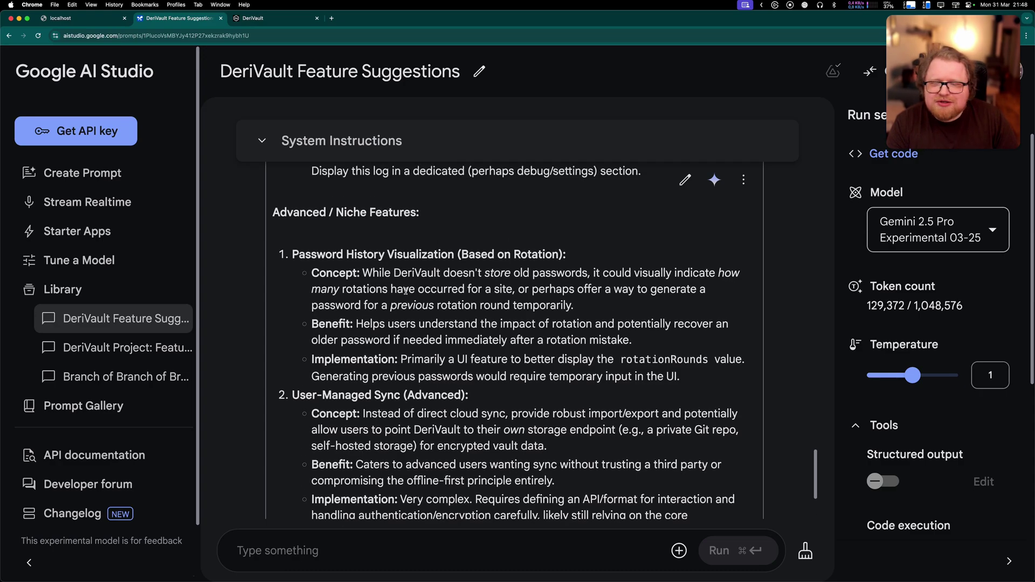
{"action": "scroll", "coordinate": [404, 289], "scroll_direction": "up", "scroll_amount": 4}
{"action": "scroll", "coordinate": [404, 293], "scroll_direction": "up", "scroll_amount": 1}
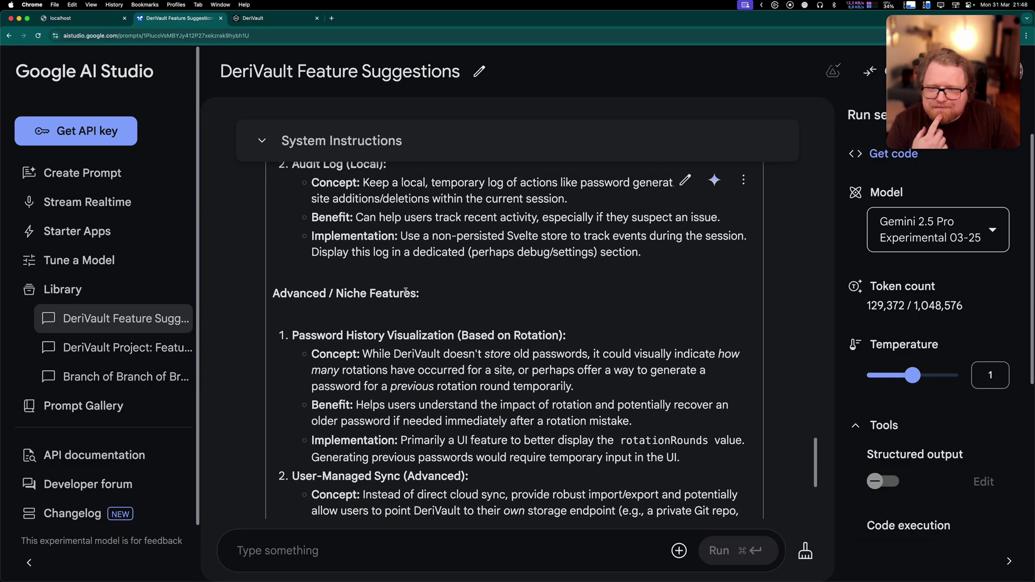
{"action": "scroll", "coordinate": [406, 293], "scroll_direction": "up", "scroll_amount": 4}
{"action": "scroll", "coordinate": [407, 293], "scroll_direction": "up", "scroll_amount": 3}
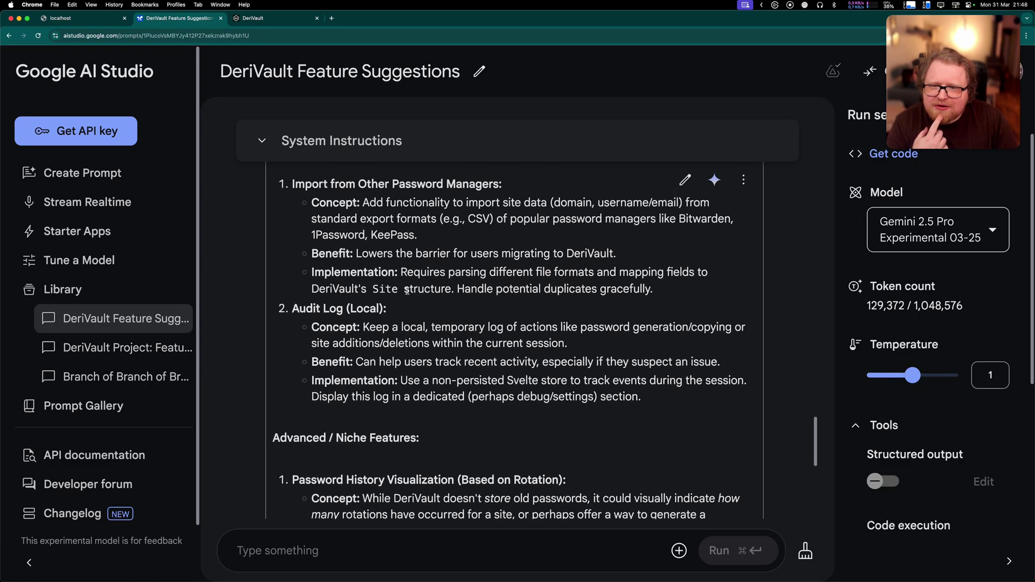
{"action": "scroll", "coordinate": [408, 292], "scroll_direction": "up", "scroll_amount": 3}
{"action": "scroll", "coordinate": [413, 290], "scroll_direction": "up", "scroll_amount": 9}
{"action": "scroll", "coordinate": [413, 289], "scroll_direction": "up", "scroll_amount": 4}
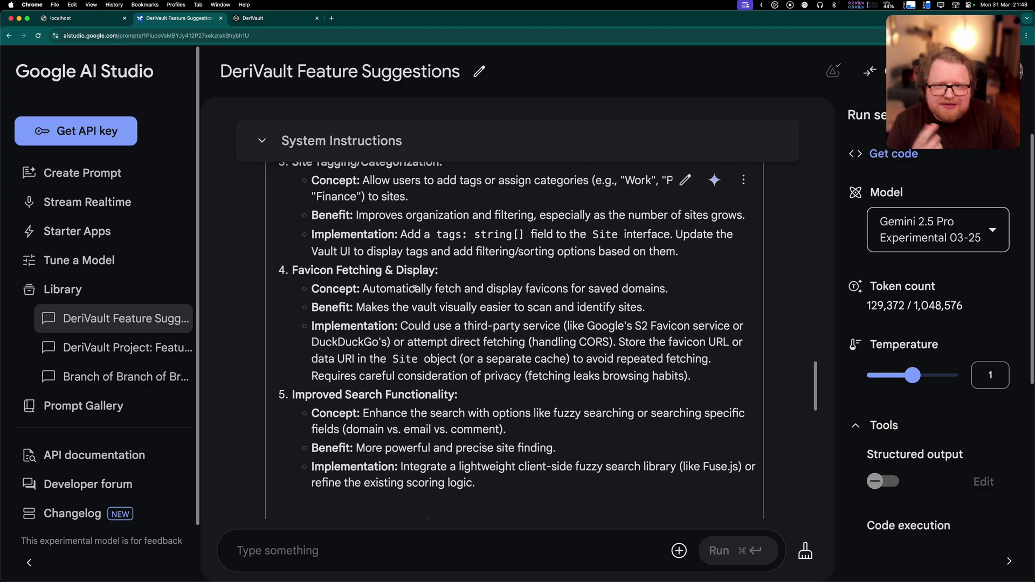
{"action": "key", "text": "super+Tab"}
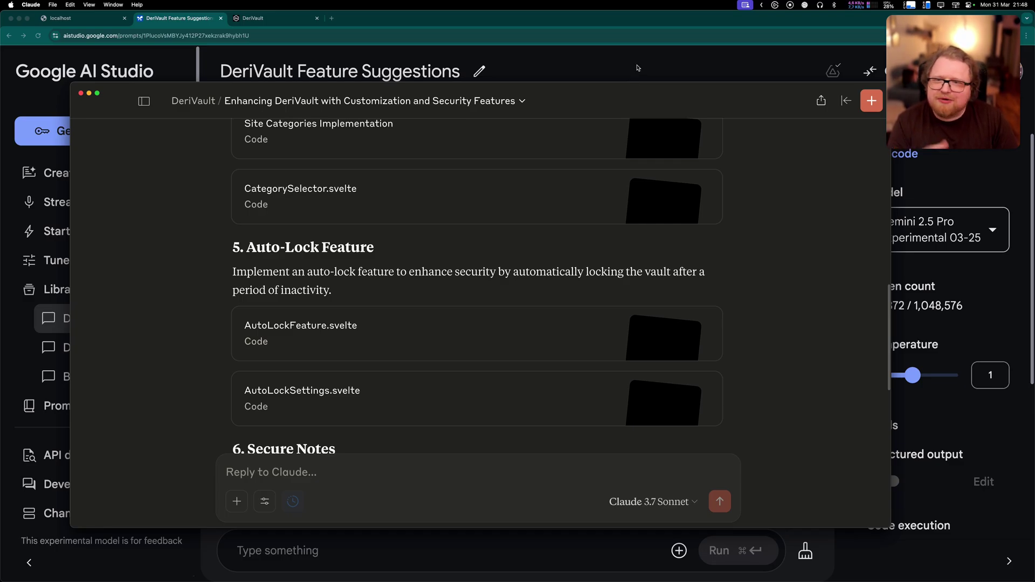
{"action": "left_click", "coordinate": [637, 68]}
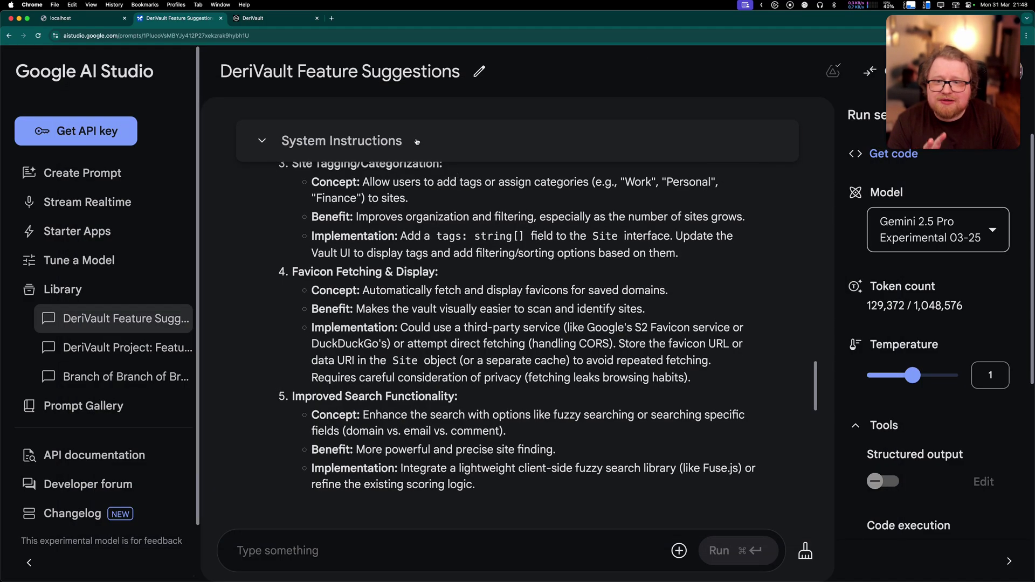
{"action": "scroll", "coordinate": [608, 291], "scroll_direction": "up", "scroll_amount": 5}
{"action": "scroll", "coordinate": [526, 290], "scroll_direction": "up", "scroll_amount": 5}
{"action": "scroll", "coordinate": [464, 287], "scroll_direction": "up", "scroll_amount": 4}
{"action": "scroll", "coordinate": [463, 287], "scroll_direction": "up", "scroll_amount": 3}
{"action": "scroll", "coordinate": [465, 288], "scroll_direction": "down", "scroll_amount": 1}
{"action": "scroll", "coordinate": [467, 289], "scroll_direction": "down", "scroll_amount": 3}
{"action": "mouse_move", "coordinate": [399, 296]}
{"action": "scroll", "coordinate": [597, 246], "scroll_direction": "down", "scroll_amount": 1}
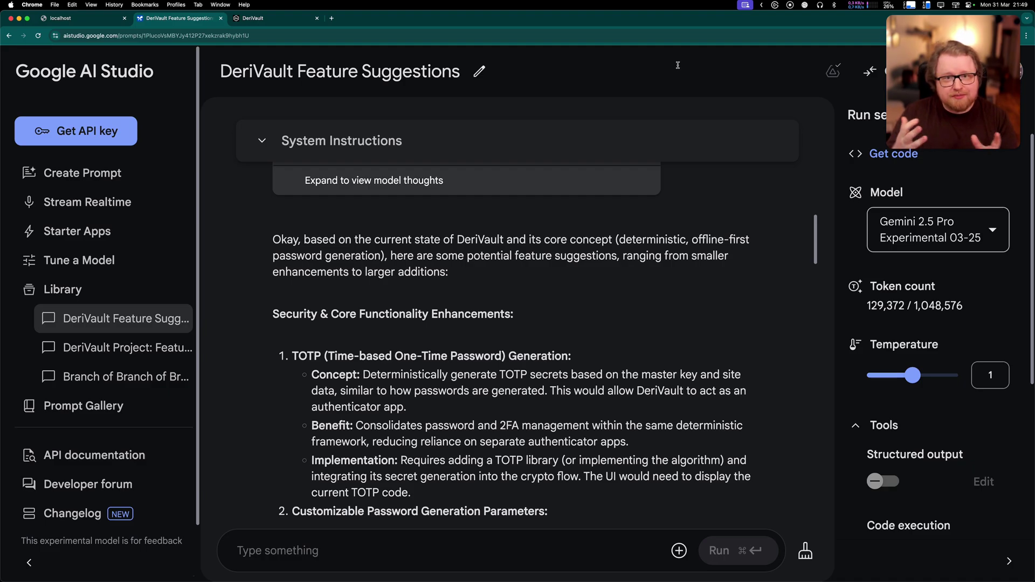
Send Claude the request for a full dark mode feature in DeriVault.
{"action": "key", "text": "super+Tab"}
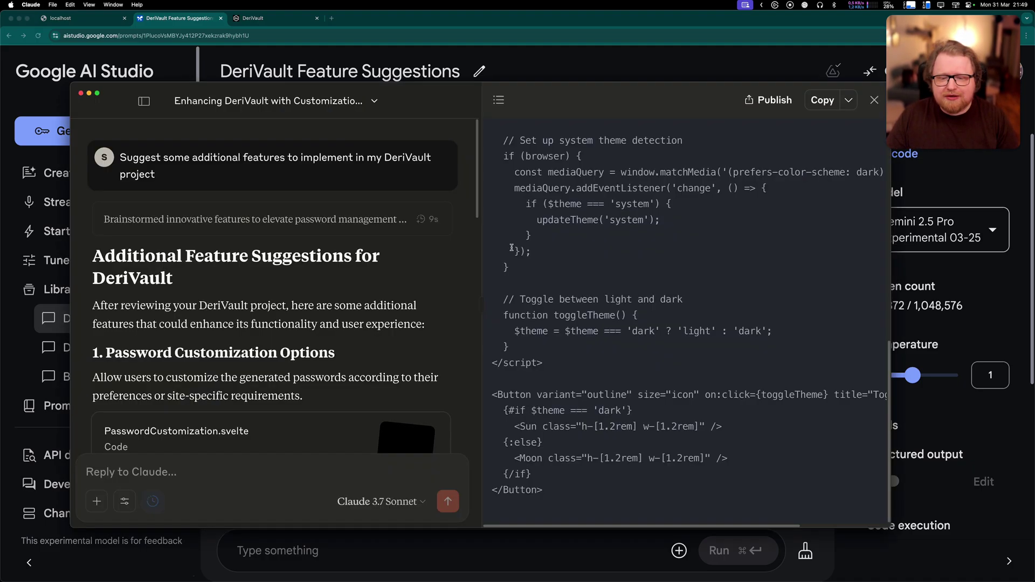
{"action": "scroll", "coordinate": [319, 378], "scroll_direction": "down", "scroll_amount": 15}
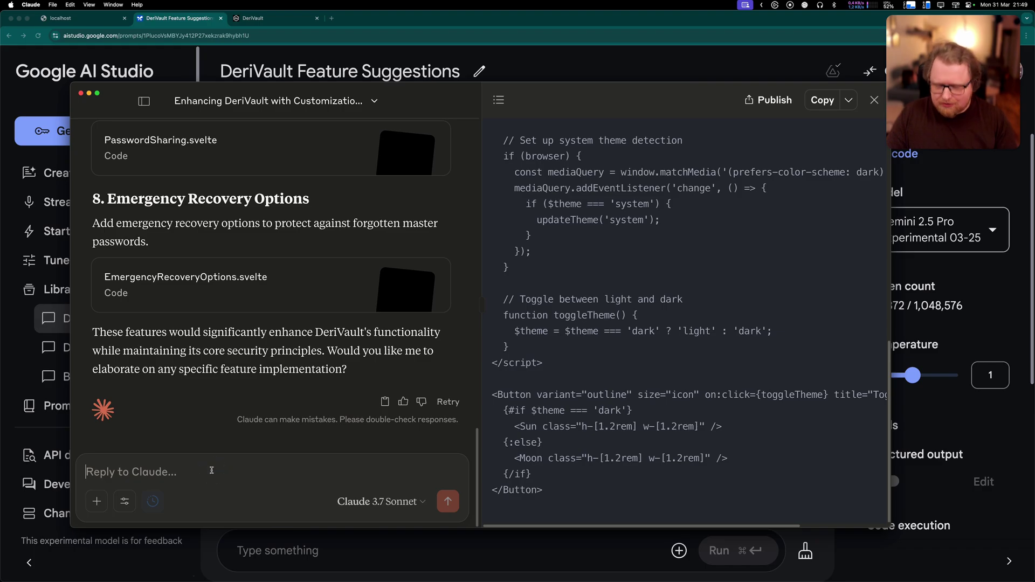
{"action": "type", "text": "I would like you to implement a dark mode feature in full."}
{"action": "left_click", "coordinate": [397, 477]}
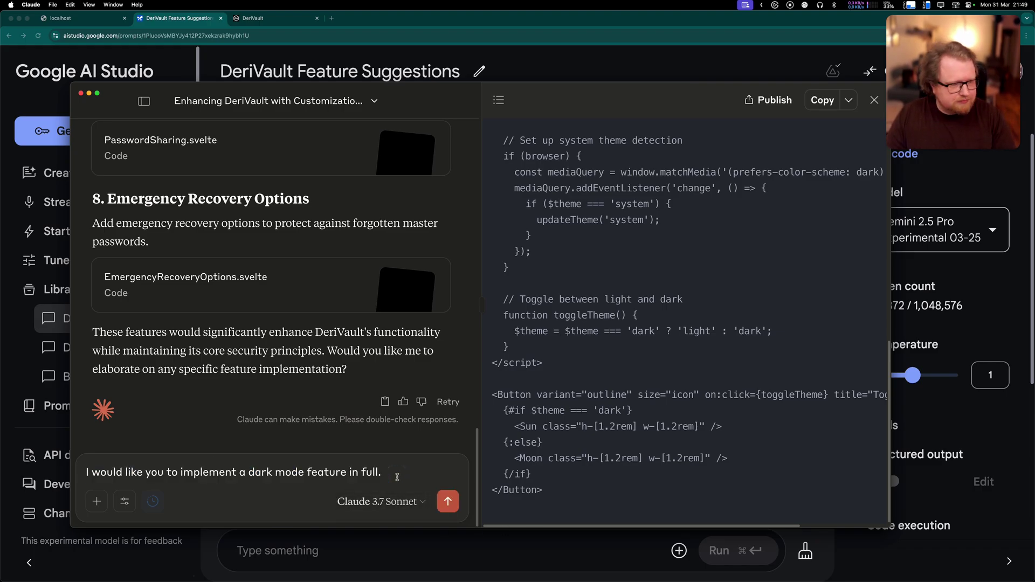
{"action": "key", "text": "Return"}
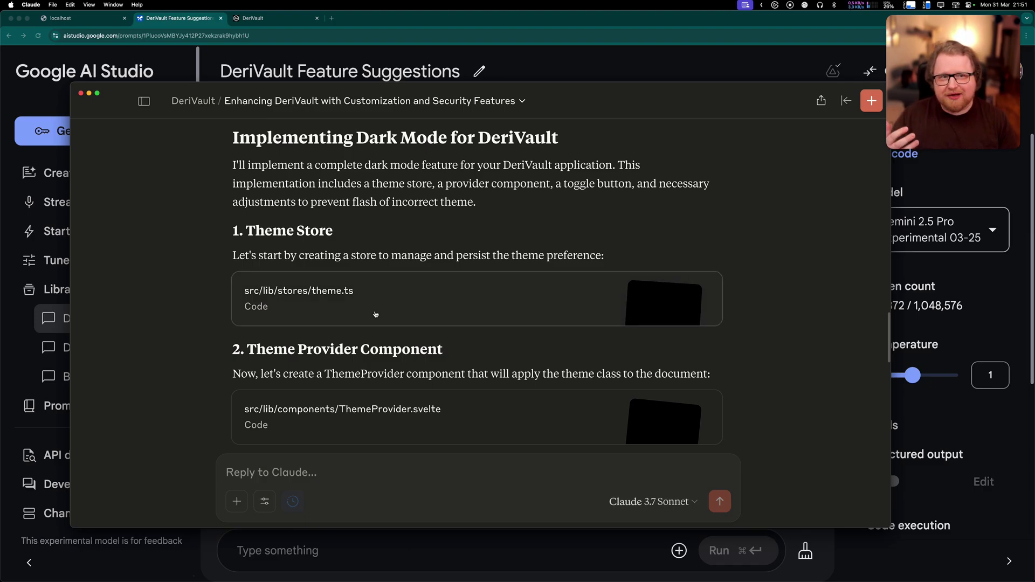
View Claude's theme.ts, ThemeProvider.svelte, ThemeToggle.svelte and app.html code artifacts.
{"action": "left_click", "coordinate": [382, 294]}
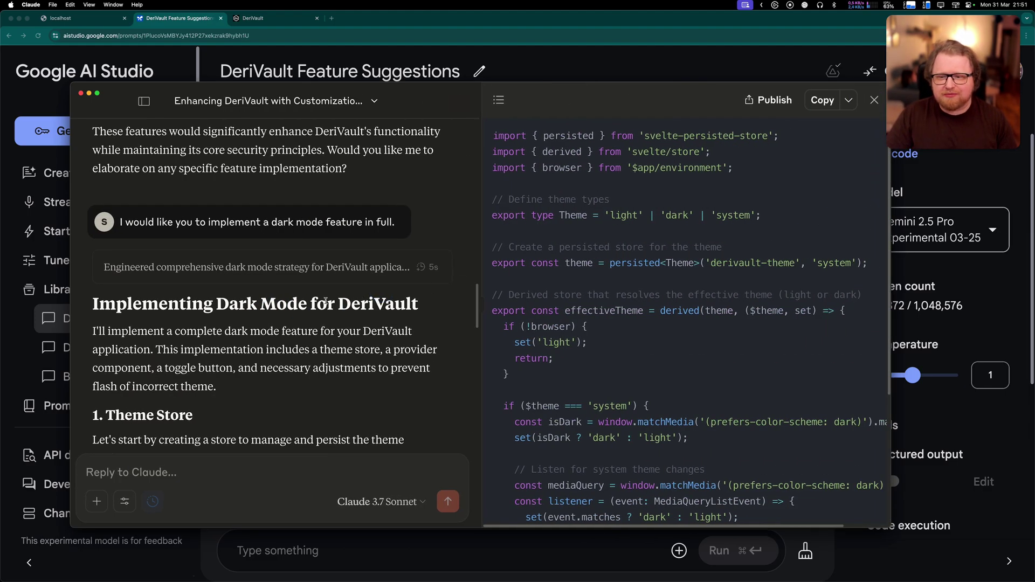
{"action": "scroll", "coordinate": [311, 302], "scroll_direction": "down", "scroll_amount": 5}
{"action": "scroll", "coordinate": [311, 301], "scroll_direction": "down", "scroll_amount": 4}
{"action": "left_click", "coordinate": [301, 341]}
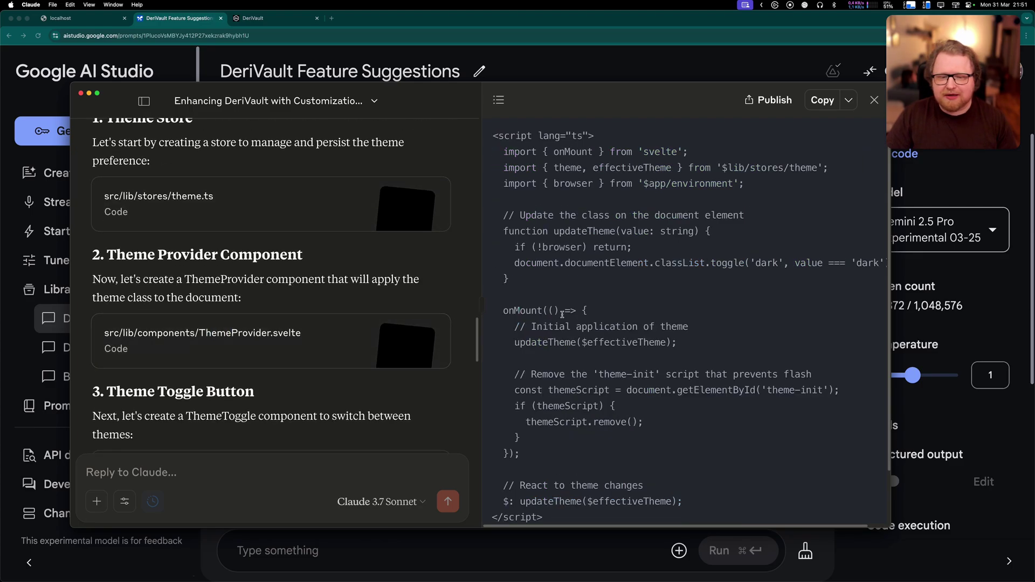
{"action": "scroll", "coordinate": [587, 310], "scroll_direction": "down", "scroll_amount": 3}
{"action": "scroll", "coordinate": [288, 328], "scroll_direction": "down", "scroll_amount": 2}
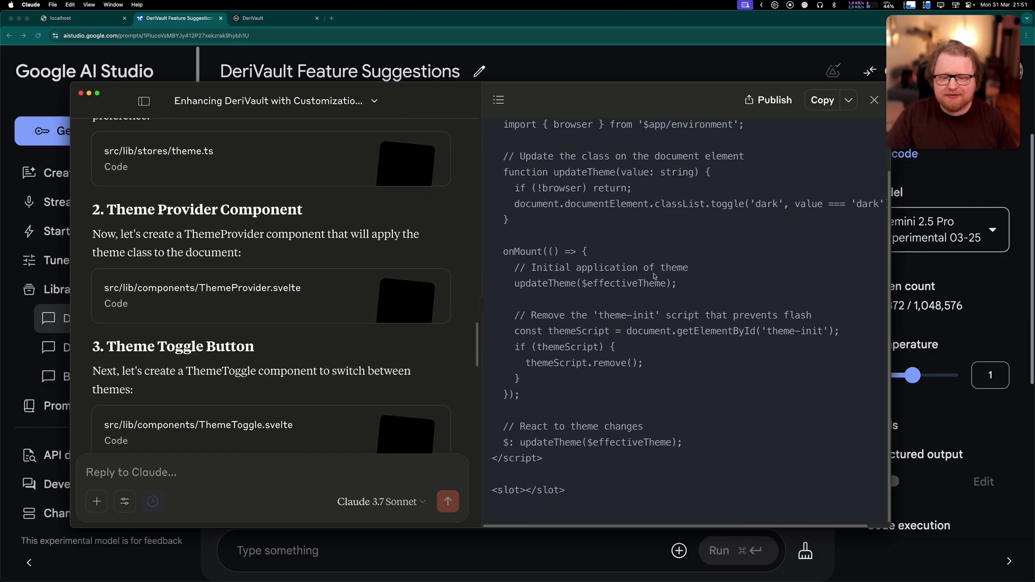
{"action": "scroll", "coordinate": [287, 328], "scroll_direction": "down", "scroll_amount": 1}
{"action": "scroll", "coordinate": [286, 328], "scroll_direction": "down", "scroll_amount": 5}
{"action": "left_click", "coordinate": [280, 265]}
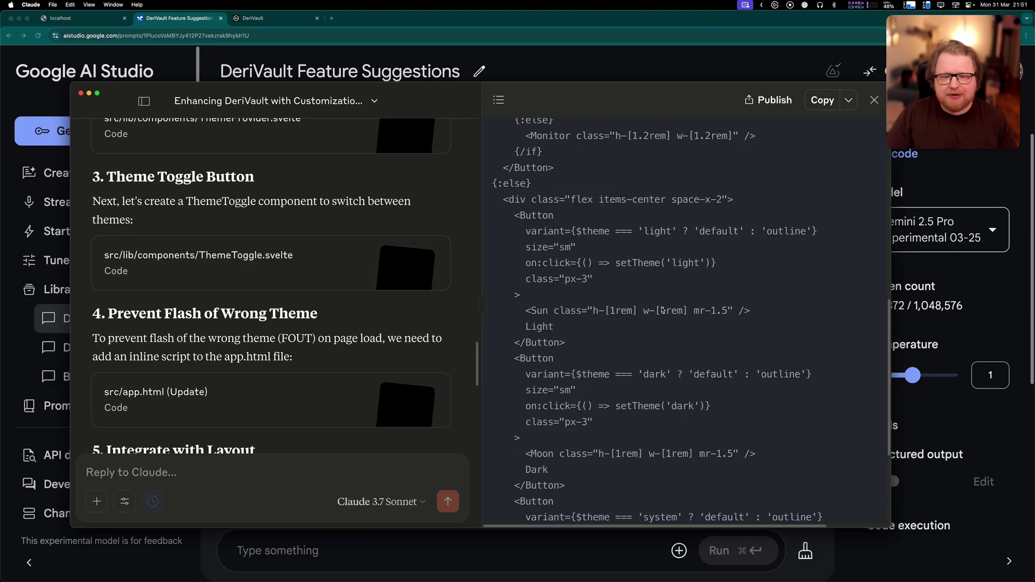
{"action": "scroll", "coordinate": [275, 336], "scroll_direction": "down", "scroll_amount": 2}
{"action": "left_click", "coordinate": [280, 337]}
{"action": "scroll", "coordinate": [612, 239], "scroll_direction": "up", "scroll_amount": 5}
{"action": "scroll", "coordinate": [612, 240], "scroll_direction": "down", "scroll_amount": 5}
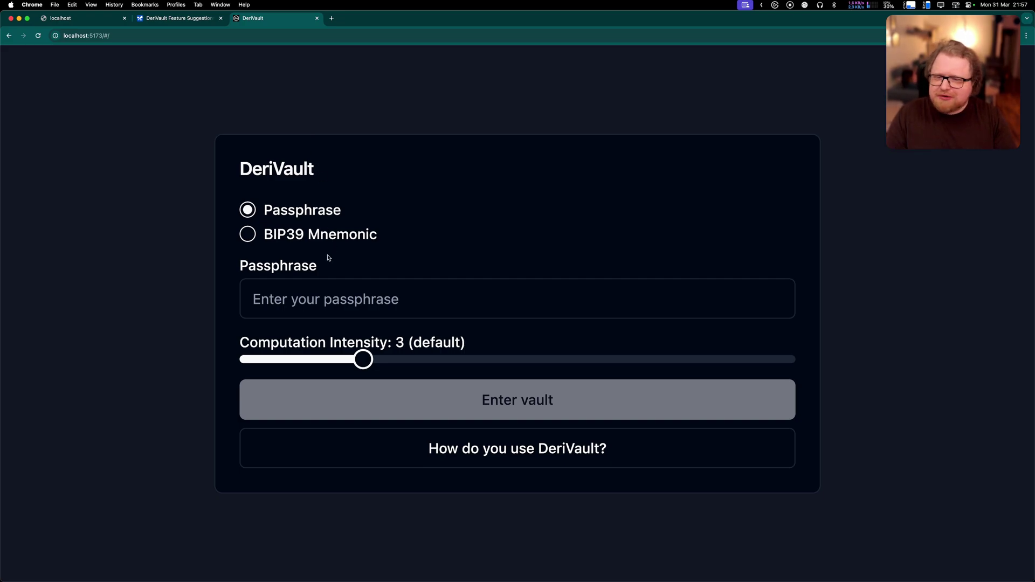
Enter a passphrase and unlock DeriVault's vault to reveal the svelte.dev entry.
{"action": "left_click", "coordinate": [297, 287]}
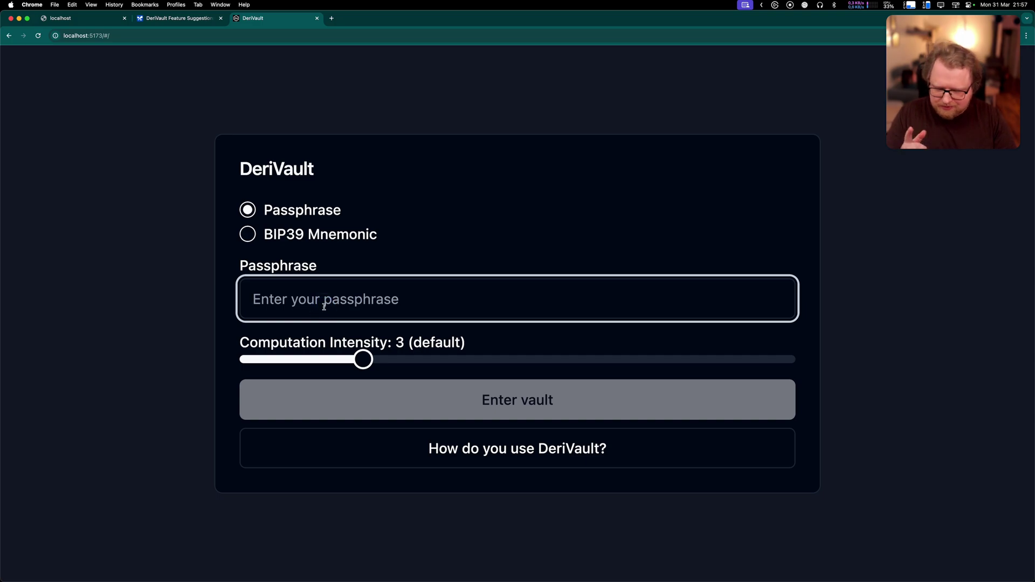
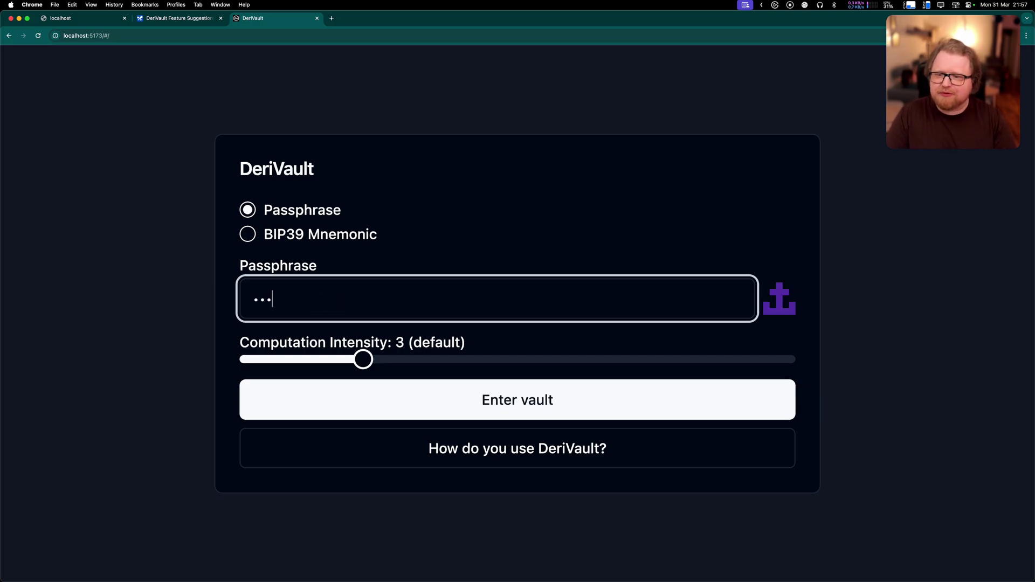
{"action": "left_click", "coordinate": [433, 391]}
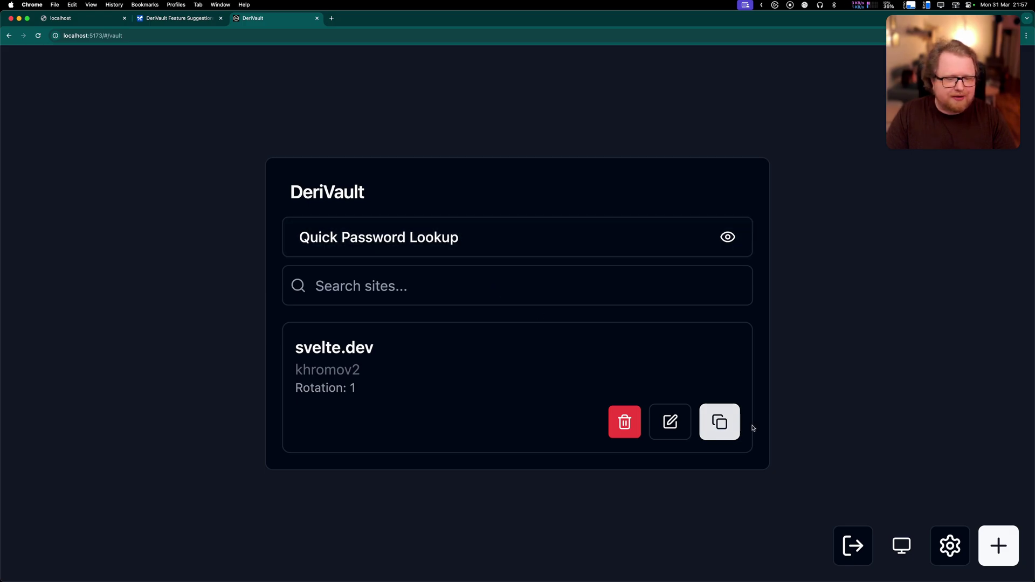
Explore the Quick Lookup form and password rotation setting, then return to the vault list.
{"action": "left_click", "coordinate": [569, 253]}
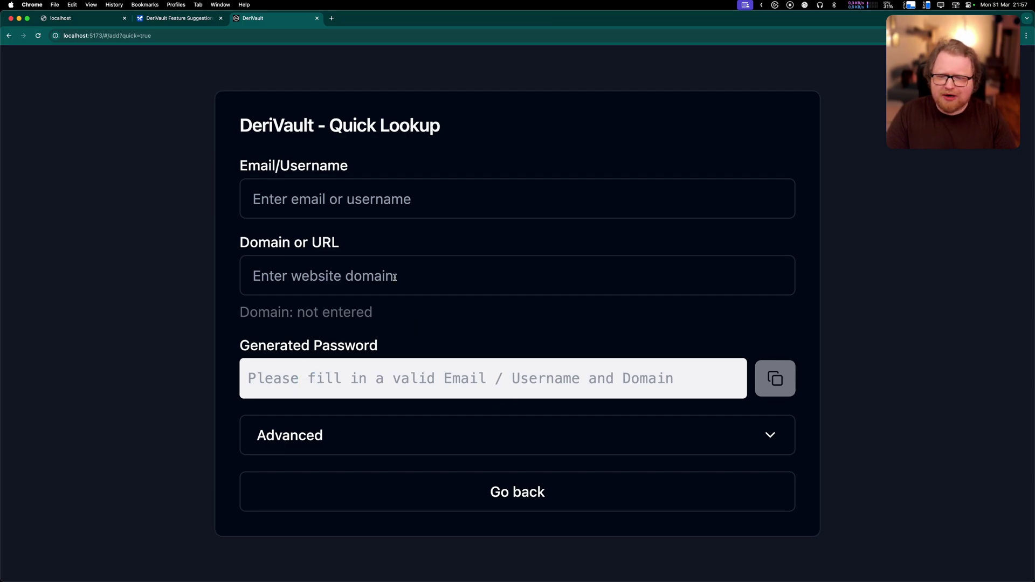
{"action": "left_click", "coordinate": [430, 206]}
{"action": "type", "text": "gsdg"}
{"action": "left_click", "coordinate": [360, 269]}
{"action": "type", "text": "sdg"}
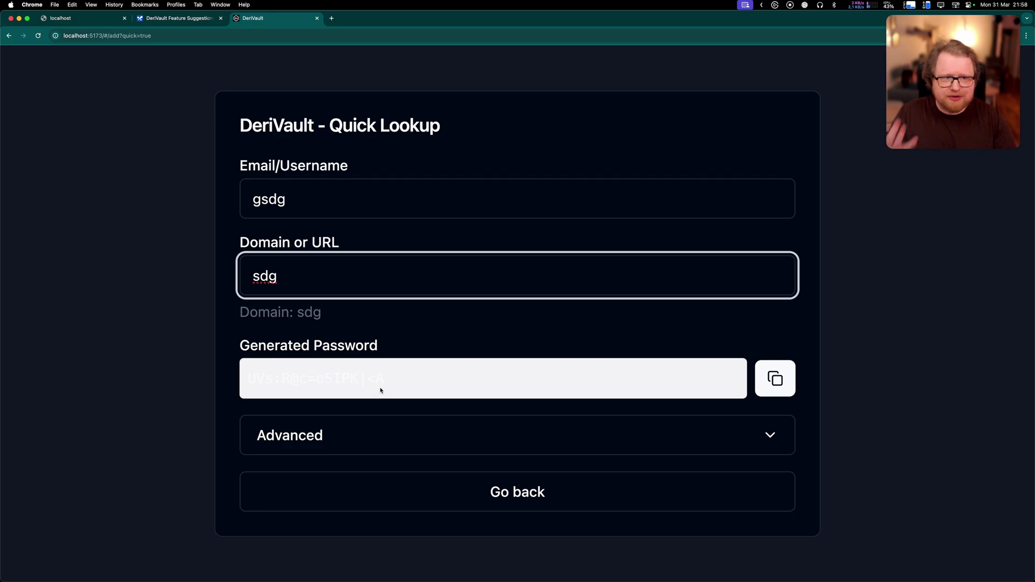
{"action": "left_click", "coordinate": [408, 444]}
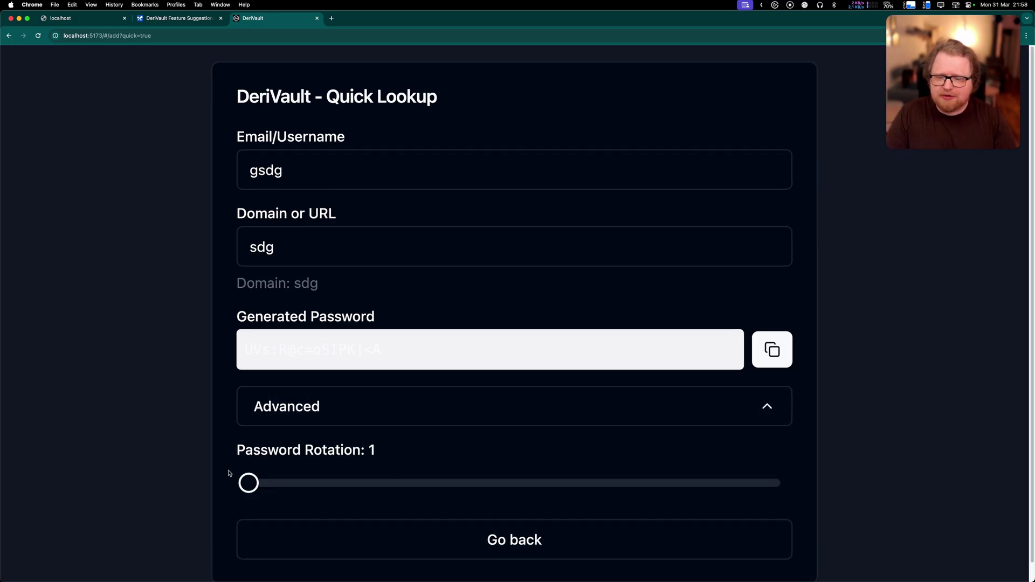
{"action": "left_click", "coordinate": [449, 420]}
{"action": "left_click", "coordinate": [448, 490]}
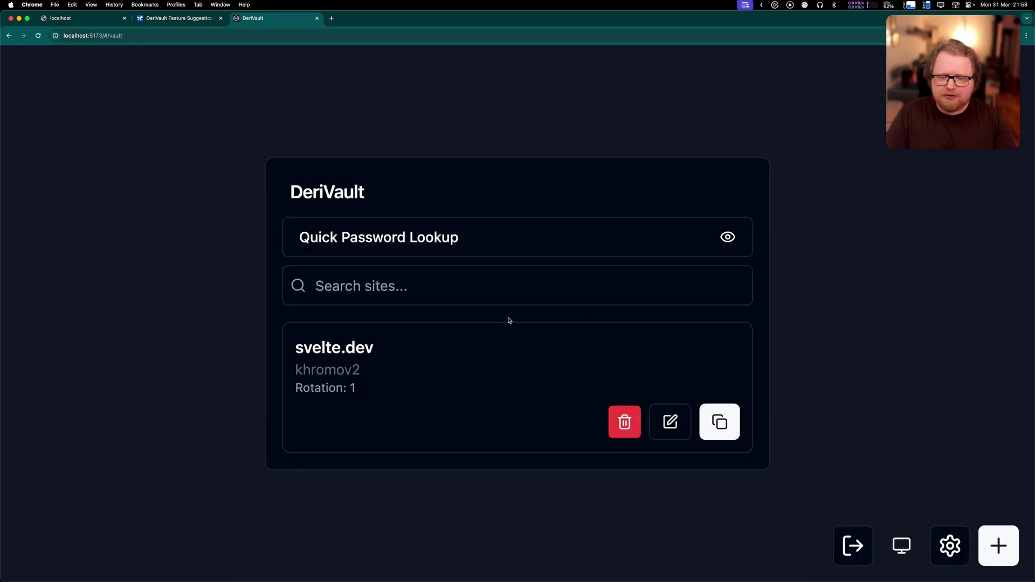
Test hold-to-delete on svelte.dev, cycle light, dark and system themes, and copy its password.
{"action": "left_click", "coordinate": [625, 422]}
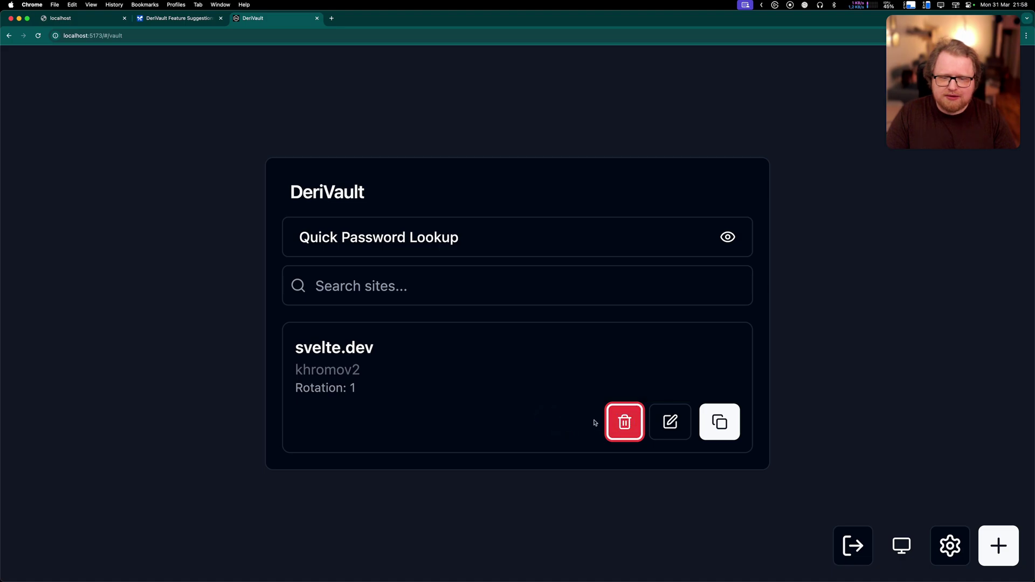
{"action": "left_click", "coordinate": [624, 422]}
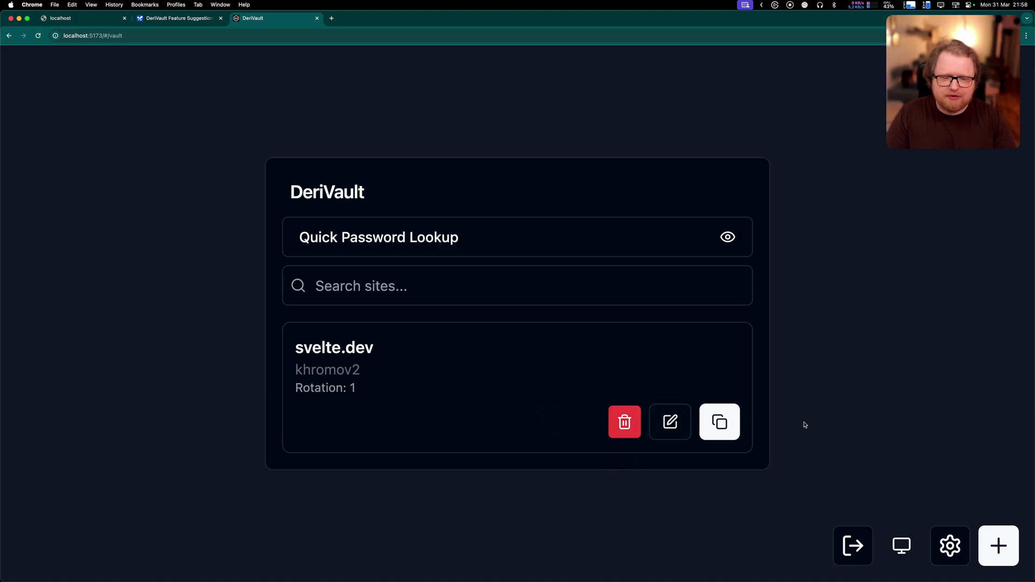
{"action": "left_click", "coordinate": [905, 551]}
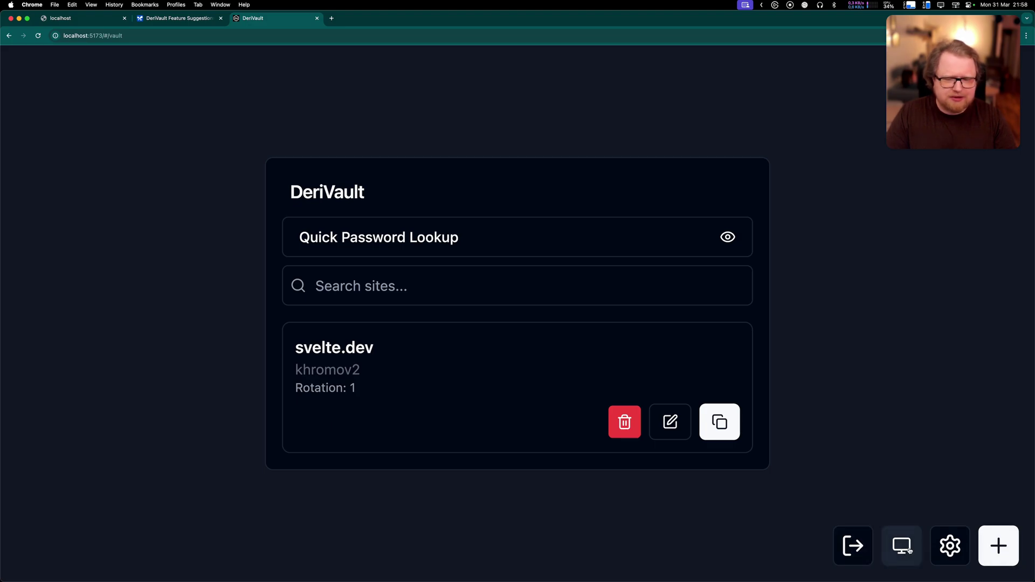
{"action": "left_click", "coordinate": [903, 550]}
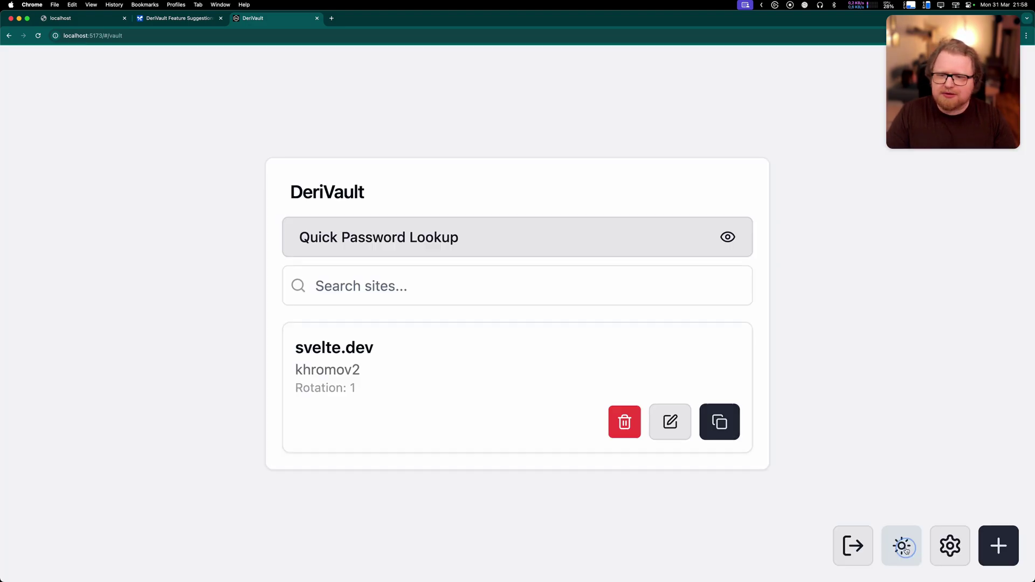
{"action": "left_click", "coordinate": [903, 550]}
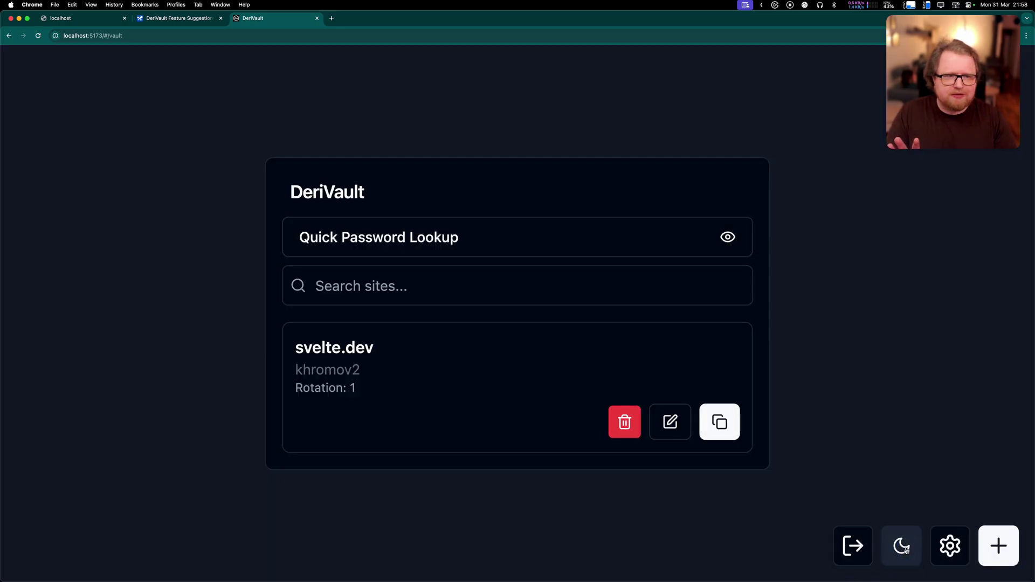
{"action": "left_click", "coordinate": [904, 549]}
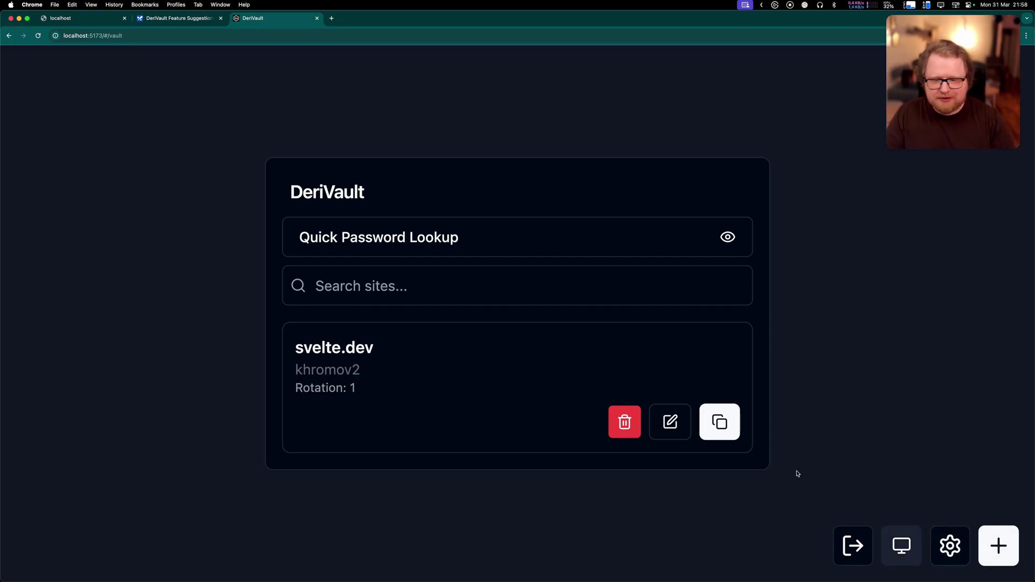
{"action": "left_click", "coordinate": [715, 435]}
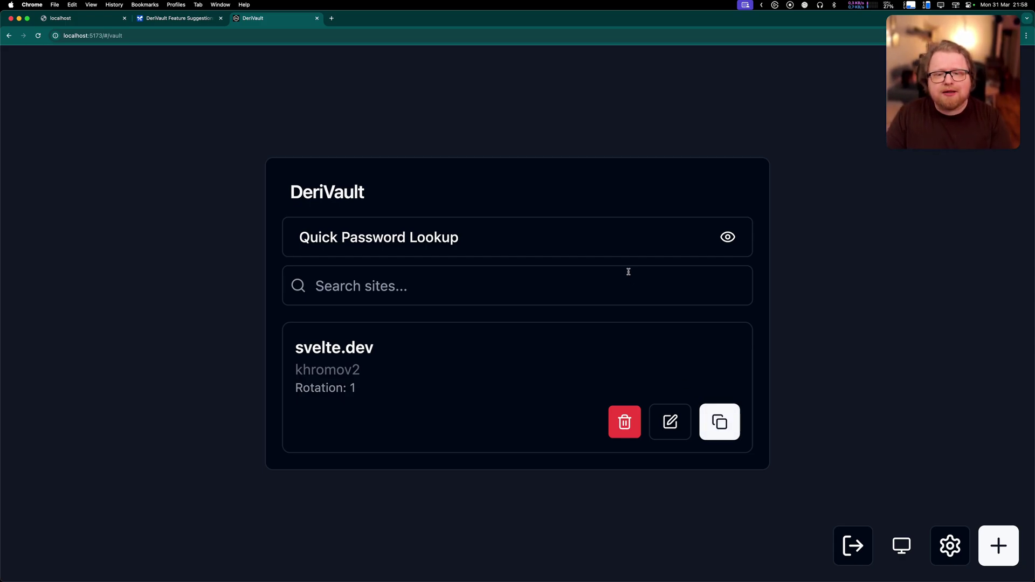
{"action": "key", "text": "super+Tab"}
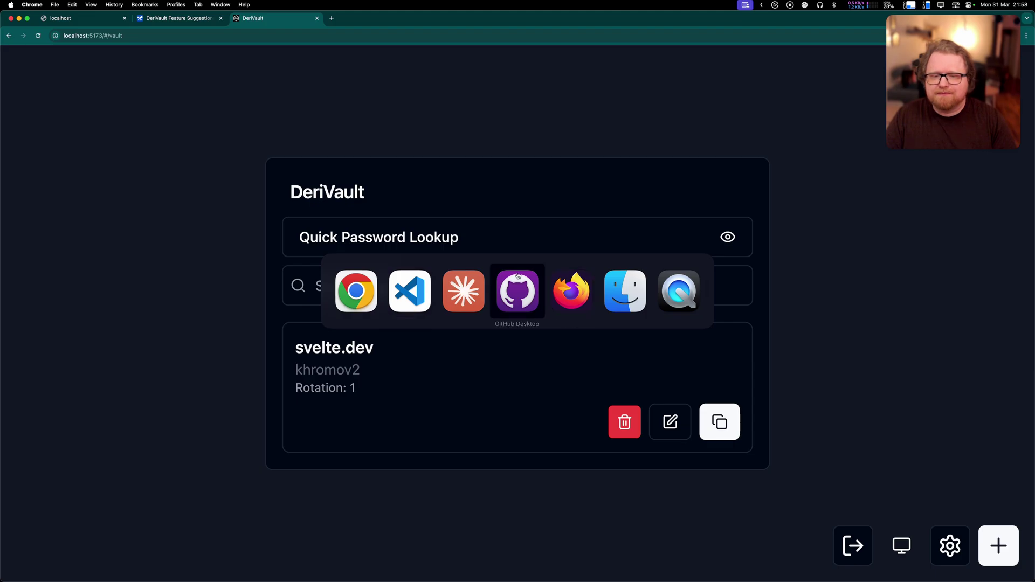
Show the uncommitted changes in Source Control and review the app.html diff.
{"action": "key", "text": "ctrl+shift+g"}
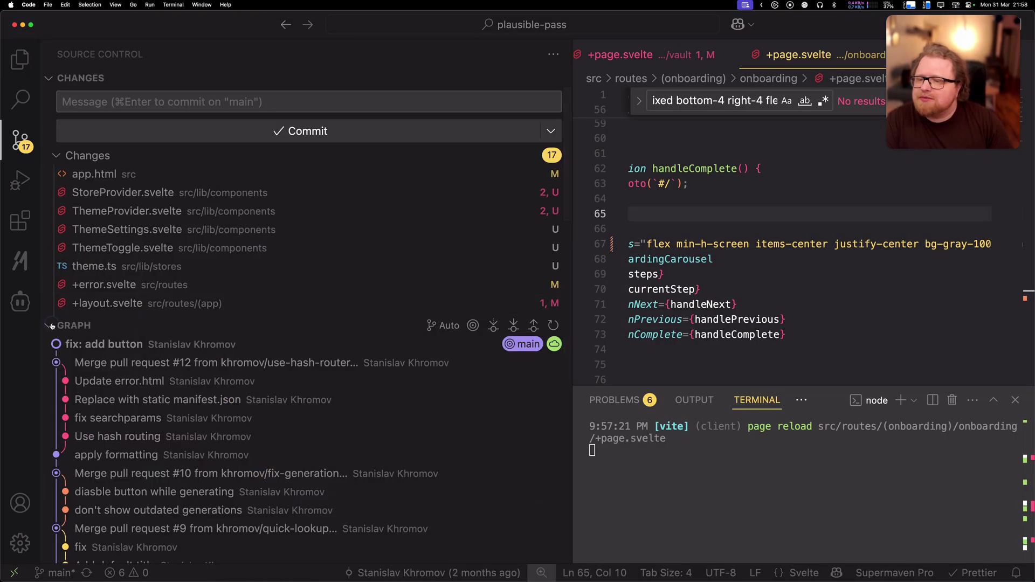
{"action": "left_click", "coordinate": [52, 324]}
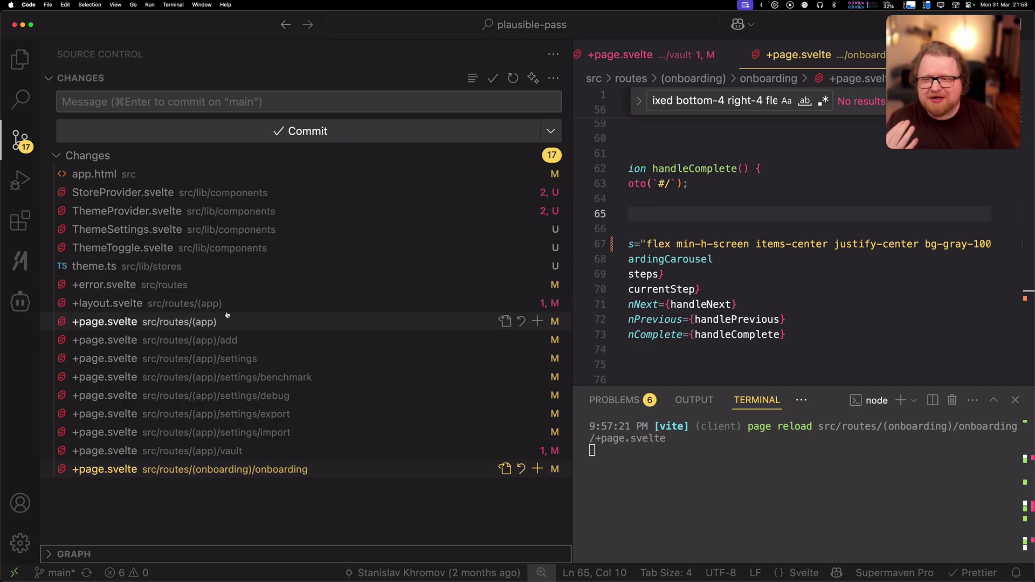
{"action": "left_click", "coordinate": [94, 175]}
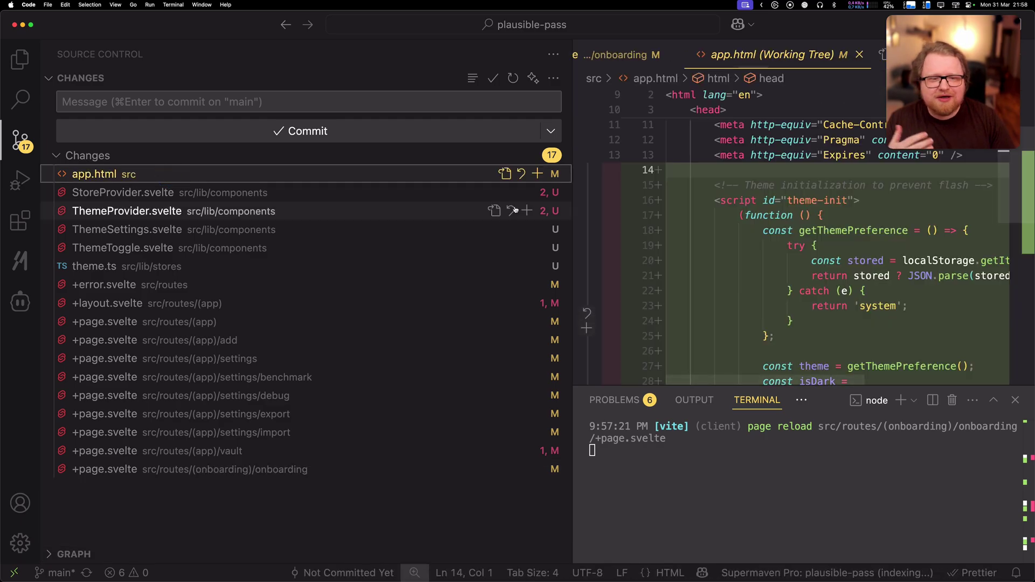
{"action": "scroll", "coordinate": [768, 263], "scroll_direction": "down", "scroll_amount": 2}
{"action": "scroll", "coordinate": [767, 262], "scroll_direction": "down", "scroll_amount": 2}
{"action": "scroll", "coordinate": [767, 263], "scroll_direction": "down", "scroll_amount": 1}
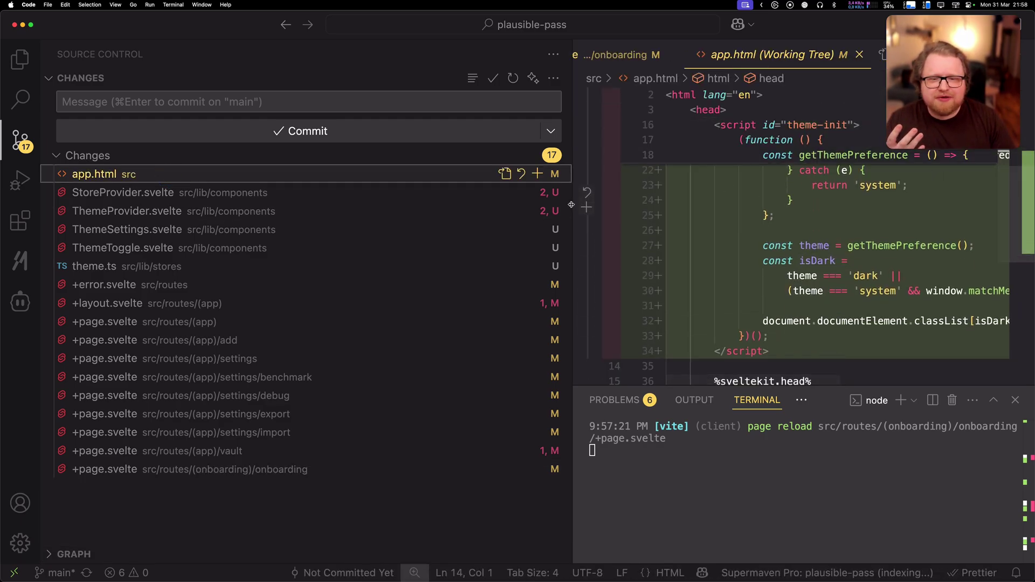
{"action": "left_click_drag", "start_coordinate": [574, 217], "coordinate": [229, 218]}
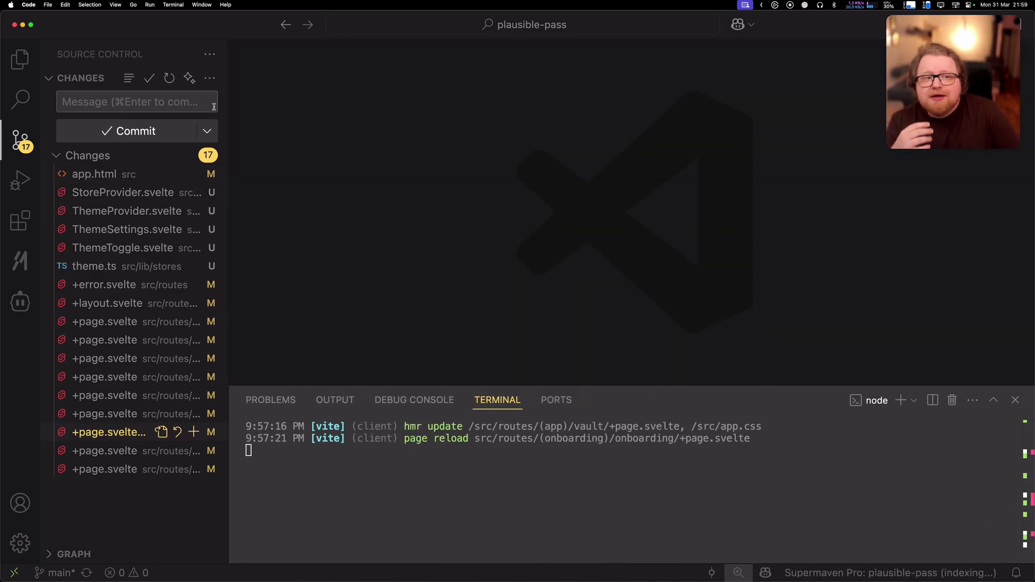
{"action": "key", "text": "super+w"}
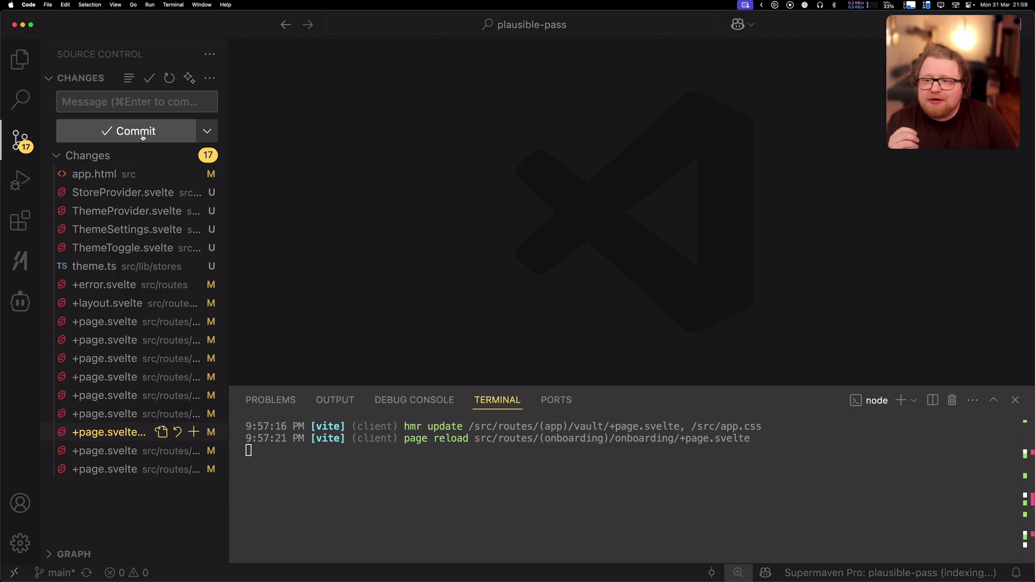
{"action": "mouse_move", "coordinate": [112, 193]}
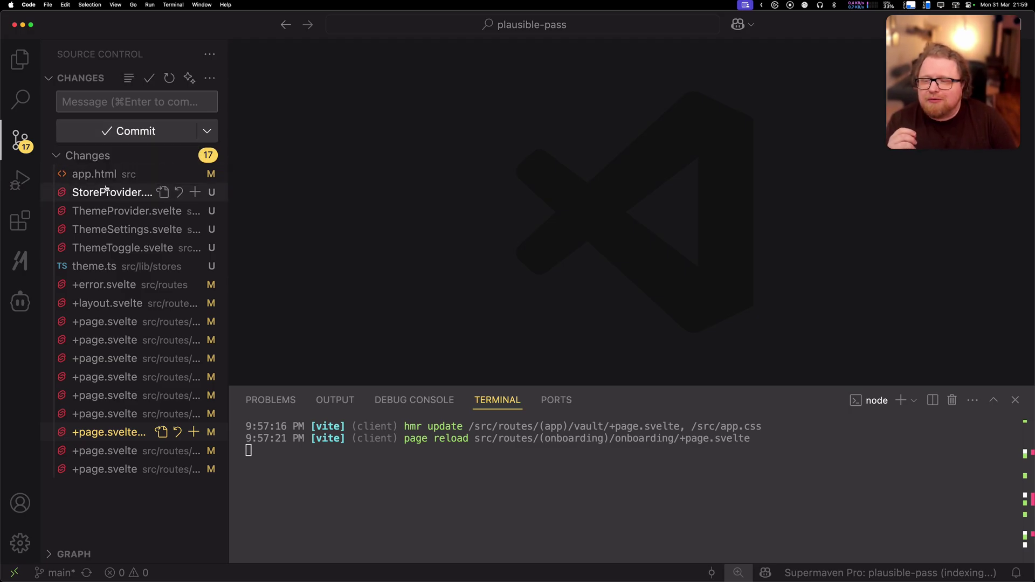
Inspect the new StoreProvider, ThemeProvider, ThemeSettings and ThemeToggle components.
{"action": "left_click", "coordinate": [109, 191]}
{"action": "scroll", "coordinate": [426, 178], "scroll_direction": "down", "scroll_amount": 1}
{"action": "scroll", "coordinate": [427, 178], "scroll_direction": "down", "scroll_amount": 2}
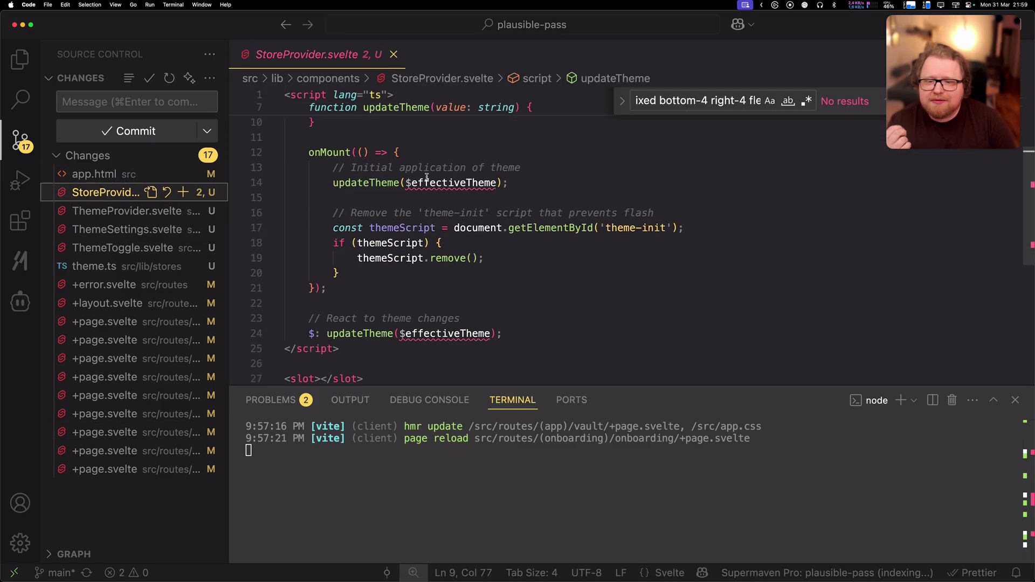
{"action": "scroll", "coordinate": [426, 178], "scroll_direction": "down", "scroll_amount": 2}
{"action": "left_click", "coordinate": [117, 211]}
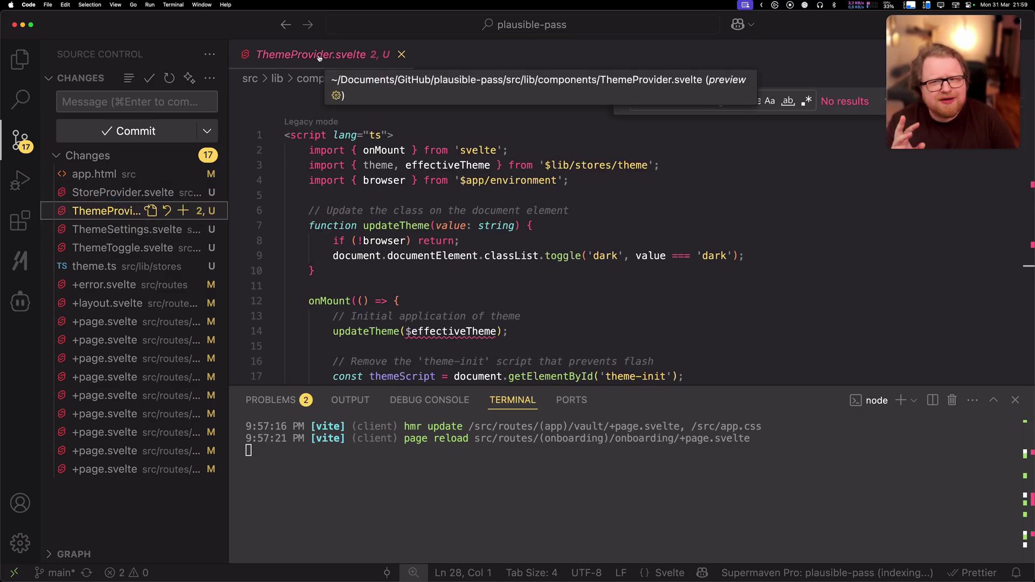
{"action": "left_click", "coordinate": [119, 229]}
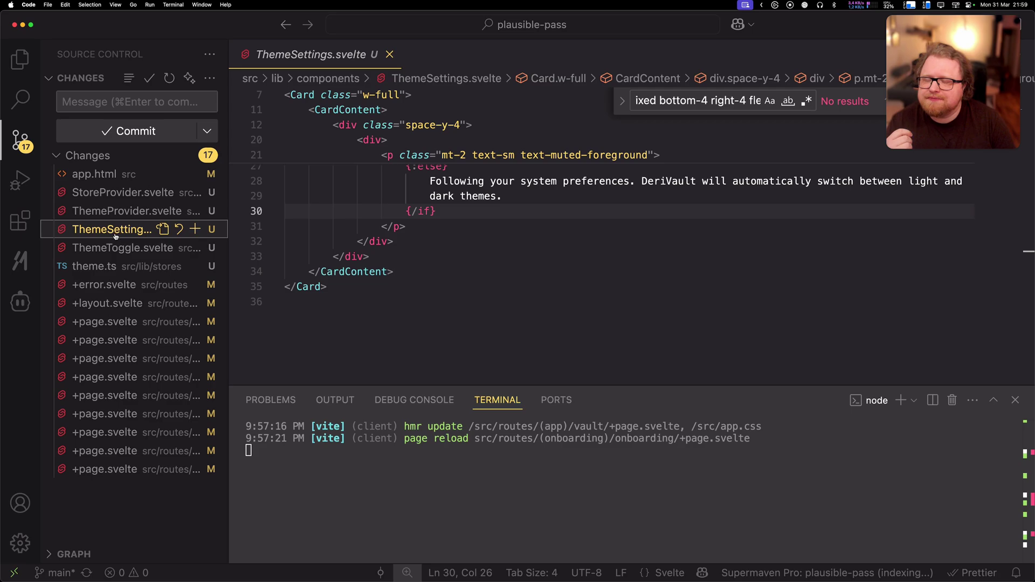
{"action": "scroll", "coordinate": [360, 257], "scroll_direction": "up", "scroll_amount": 5}
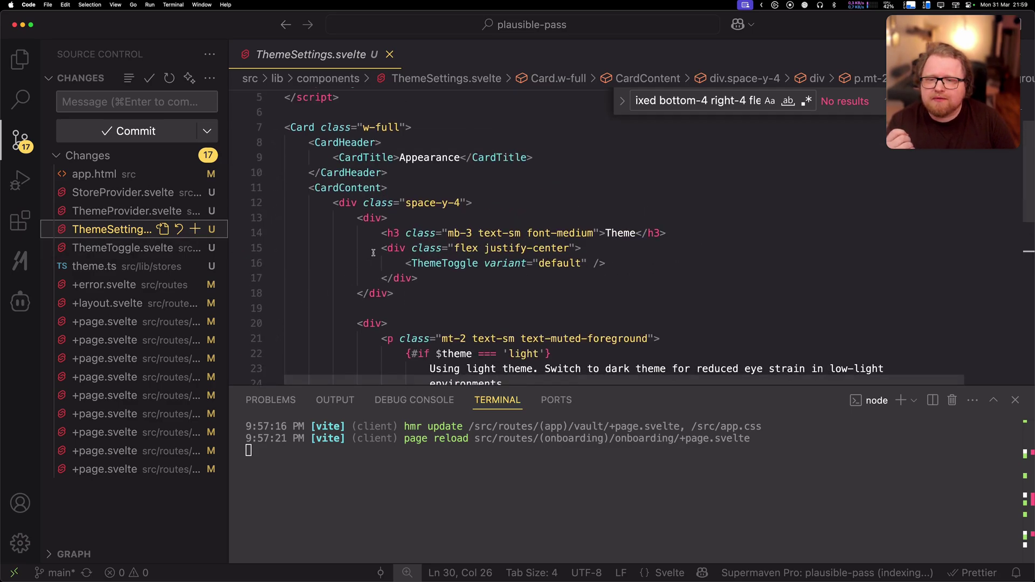
{"action": "scroll", "coordinate": [369, 253], "scroll_direction": "down", "scroll_amount": 2}
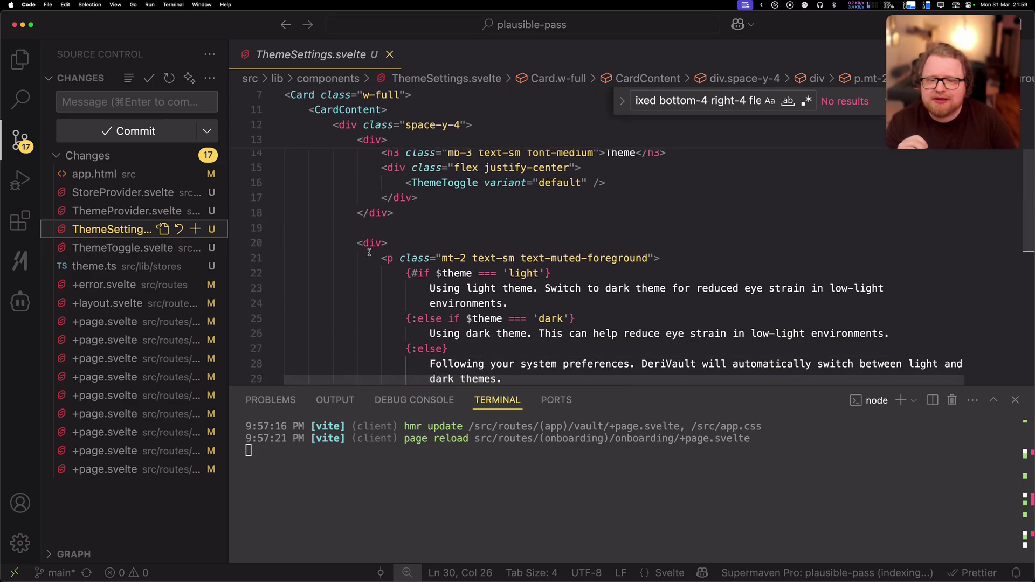
{"action": "scroll", "coordinate": [370, 253], "scroll_direction": "down", "scroll_amount": 2}
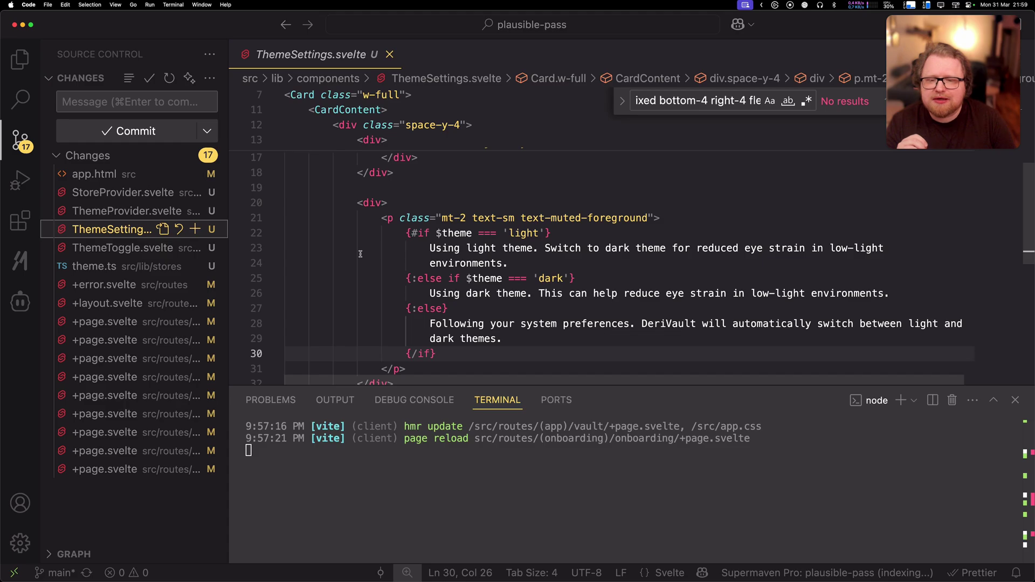
{"action": "left_click", "coordinate": [113, 248]}
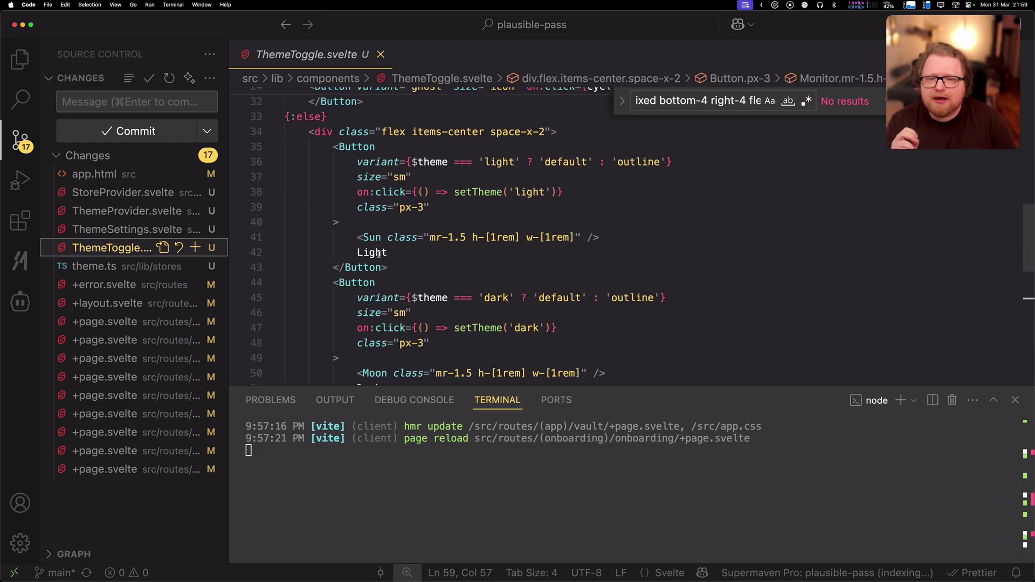
Review the +layout.svelte, main +page.svelte and settings page diffs, with a brief DeriVault check.
{"action": "left_click", "coordinate": [121, 302]}
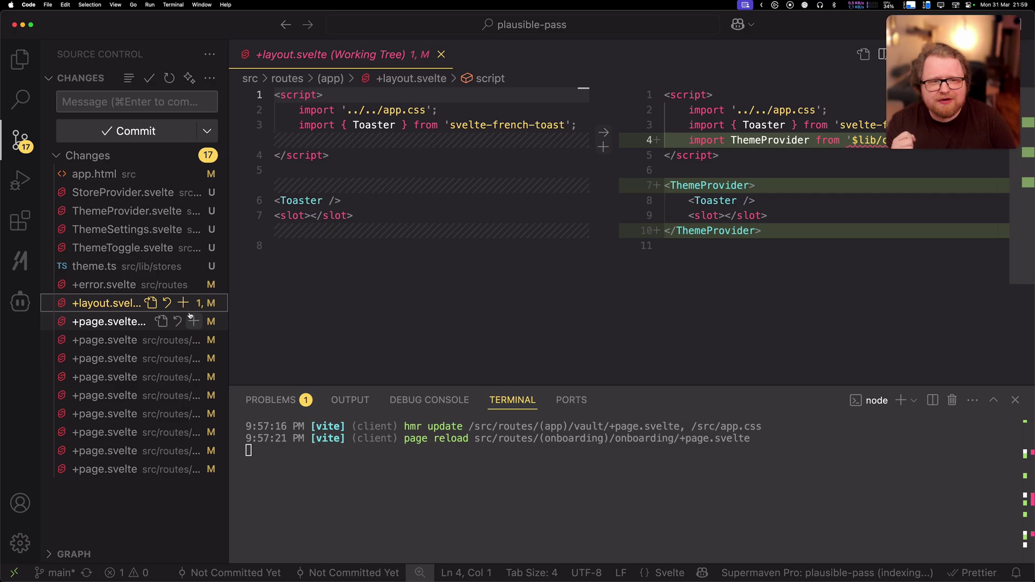
{"action": "left_click", "coordinate": [130, 321]}
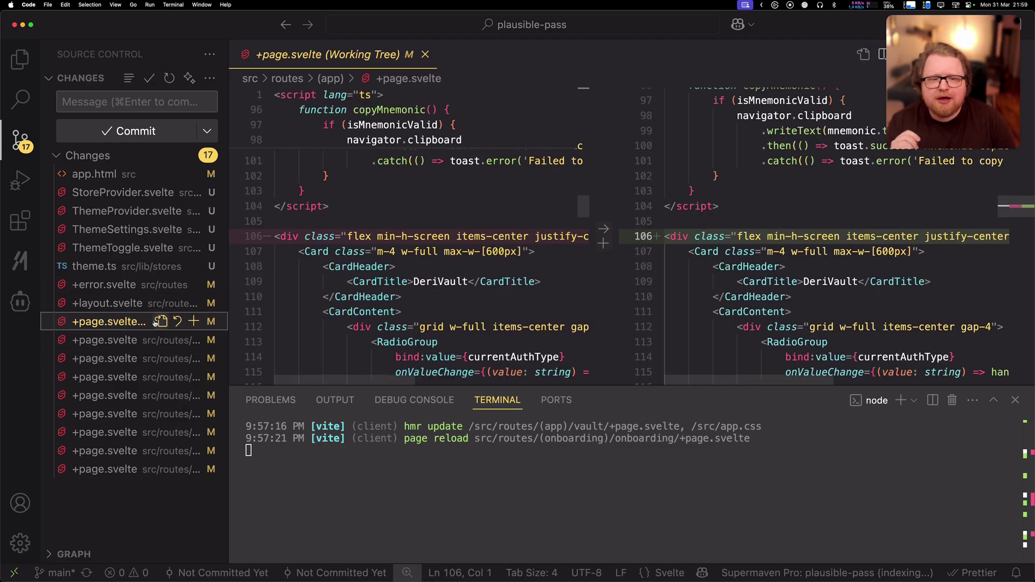
{"action": "left_click_drag", "start_coordinate": [378, 380], "coordinate": [482, 379]}
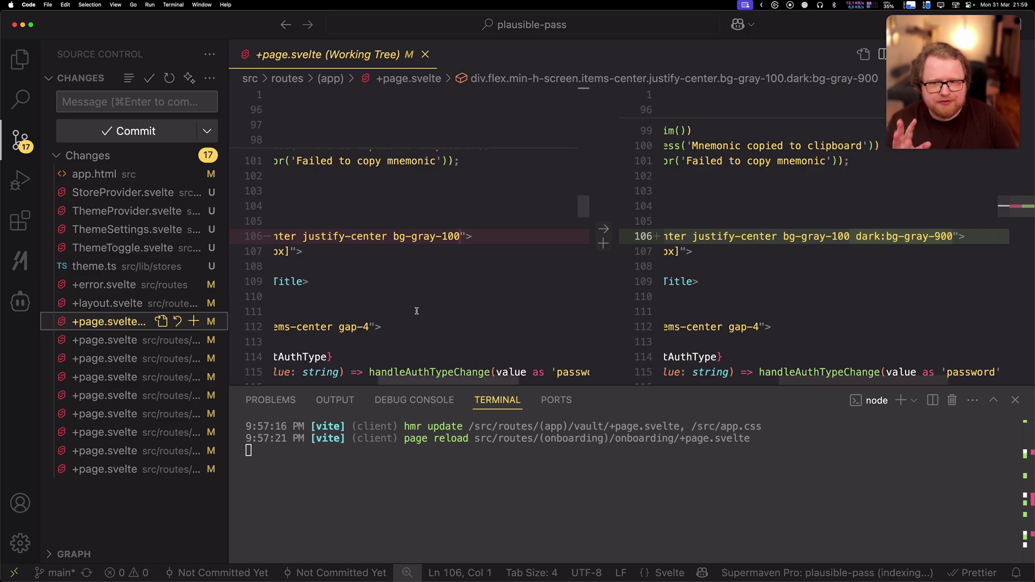
{"action": "mouse_move", "coordinate": [129, 339]}
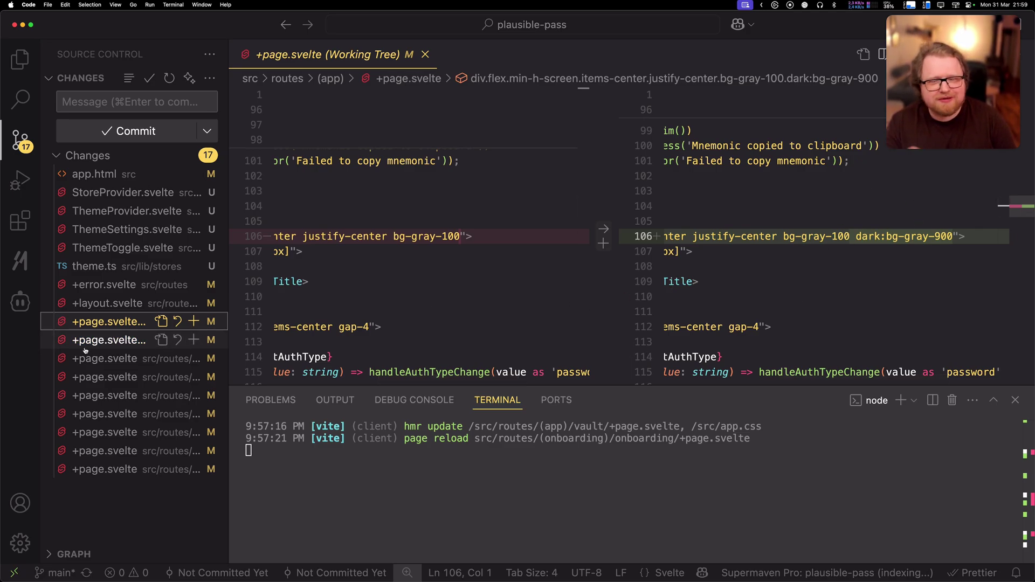
{"action": "left_click", "coordinate": [102, 341]}
{"action": "left_click", "coordinate": [102, 363]}
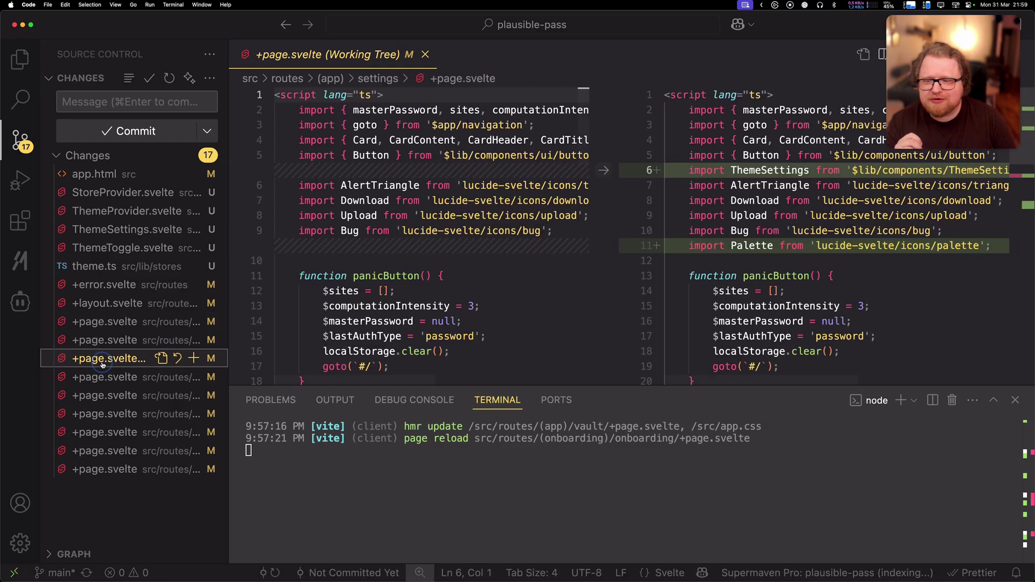
{"action": "key", "text": "super+Tab"}
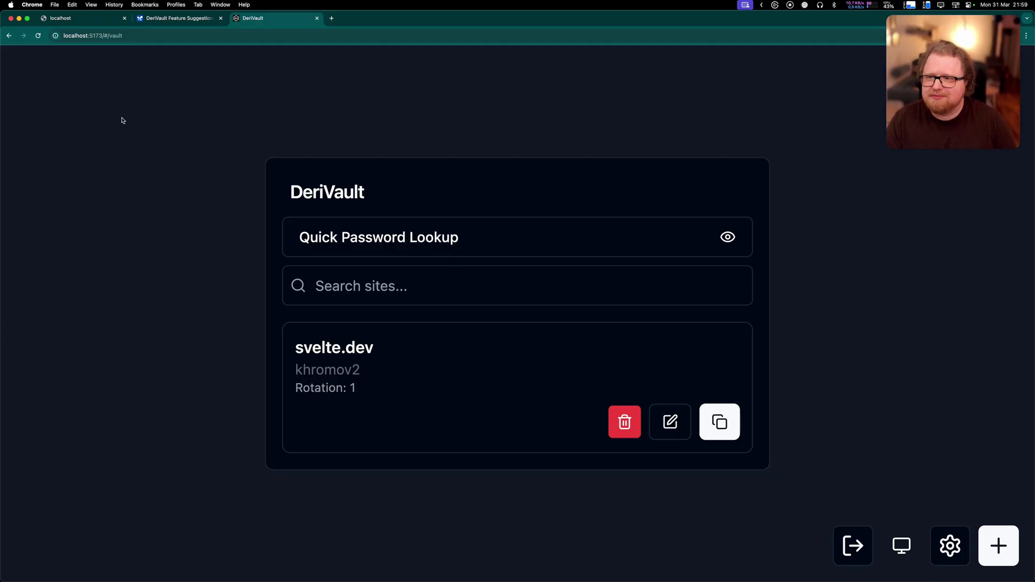
{"action": "key", "text": "super+Tab"}
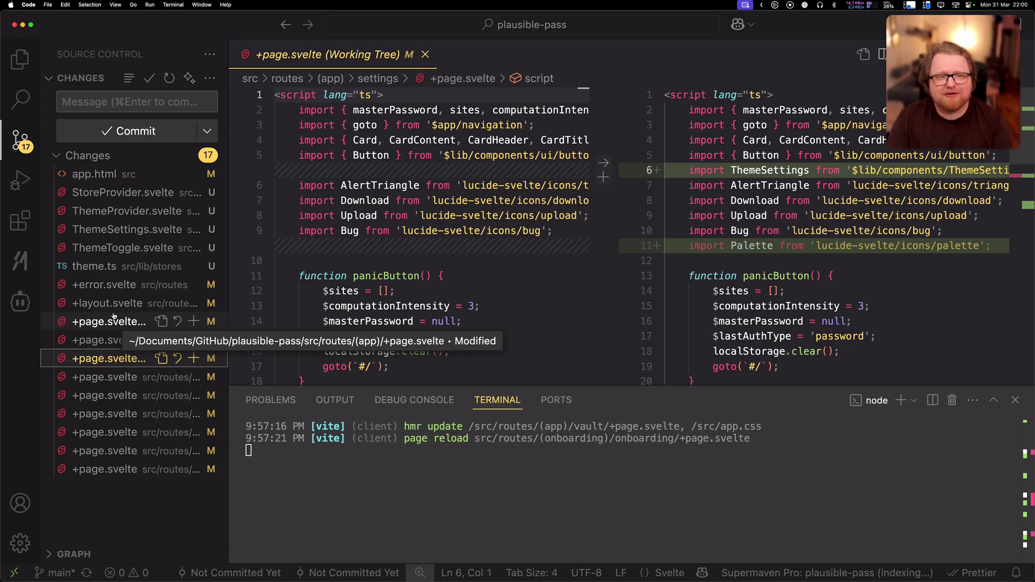
{"action": "mouse_move", "coordinate": [193, 303]}
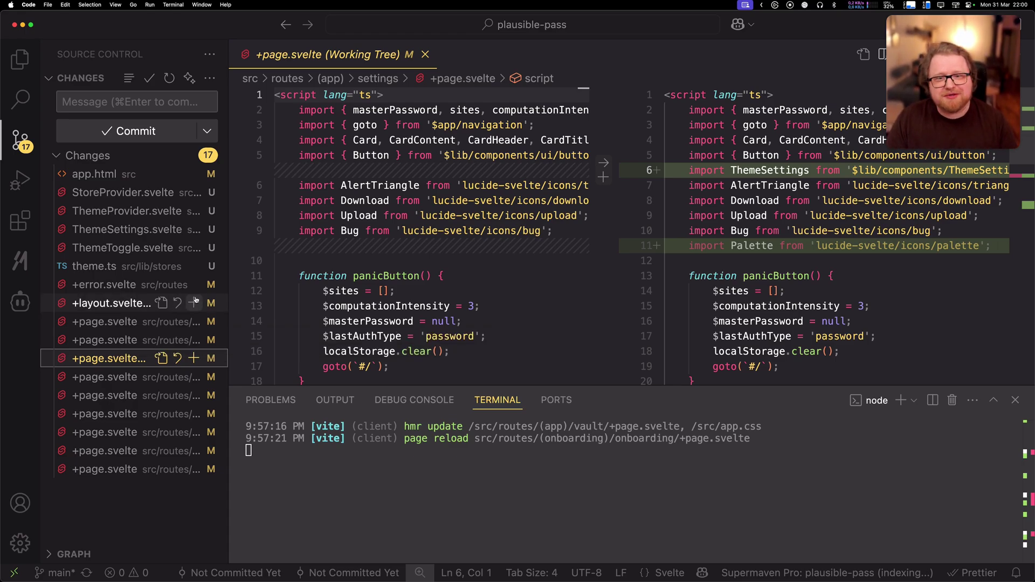
{"action": "key", "text": "super+Tab"}
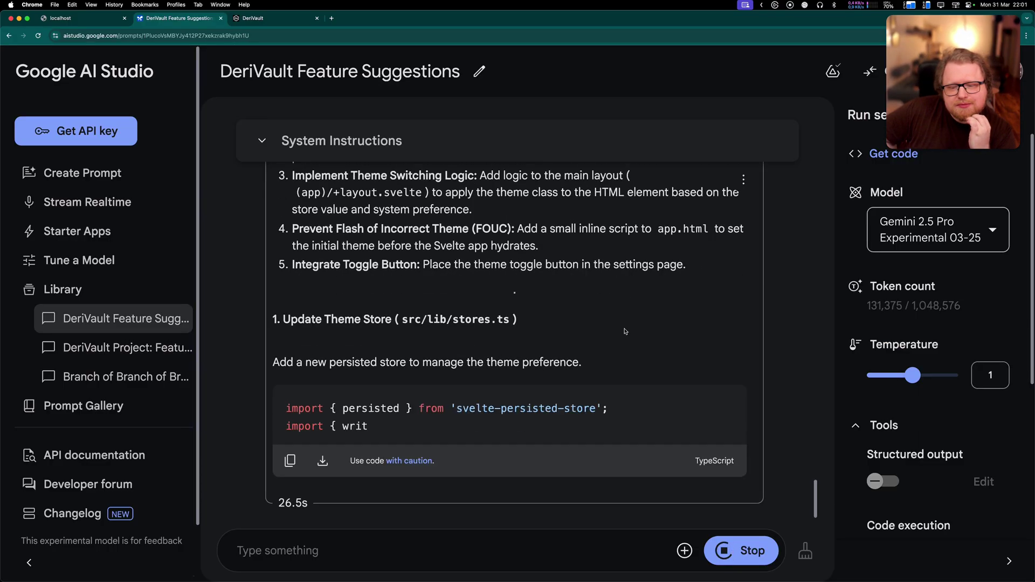
{"action": "scroll", "coordinate": [591, 332], "scroll_direction": "up", "scroll_amount": 5}
{"action": "scroll", "coordinate": [526, 347], "scroll_direction": "up", "scroll_amount": 5}
{"action": "scroll", "coordinate": [469, 363], "scroll_direction": "up", "scroll_amount": 5}
{"action": "scroll", "coordinate": [405, 377], "scroll_direction": "up", "scroll_amount": 5}
{"action": "scroll", "coordinate": [405, 376], "scroll_direction": "up", "scroll_amount": 5}
{"action": "scroll", "coordinate": [404, 376], "scroll_direction": "up", "scroll_amount": 5}
{"action": "scroll", "coordinate": [405, 375], "scroll_direction": "up", "scroll_amount": 5}
{"action": "scroll", "coordinate": [405, 378], "scroll_direction": "up", "scroll_amount": 5}
{"action": "scroll", "coordinate": [404, 376], "scroll_direction": "up", "scroll_amount": 5}
{"action": "scroll", "coordinate": [406, 376], "scroll_direction": "up", "scroll_amount": 5}
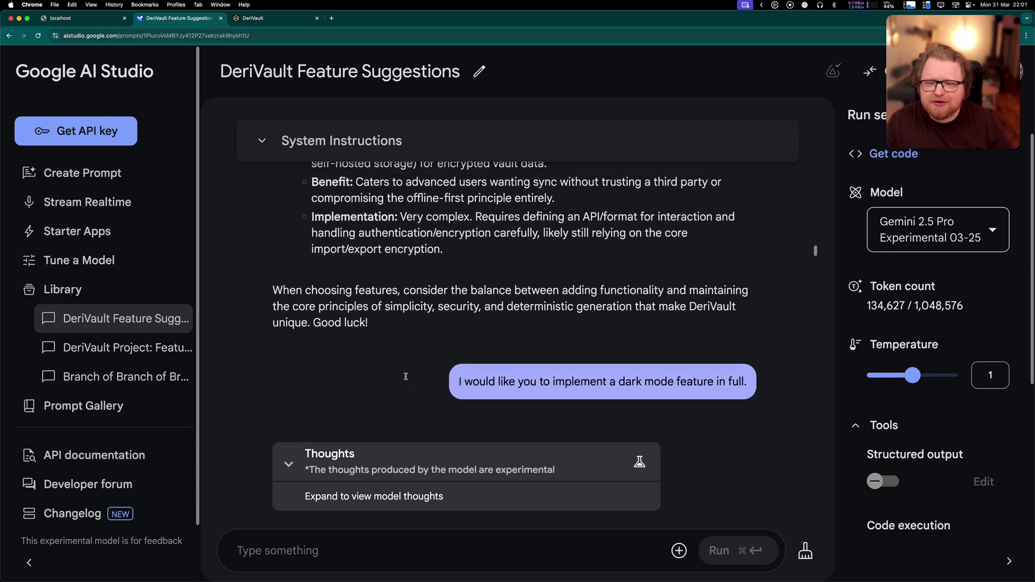
{"action": "scroll", "coordinate": [405, 376], "scroll_direction": "down", "scroll_amount": 3}
{"action": "scroll", "coordinate": [405, 377], "scroll_direction": "down", "scroll_amount": 3}
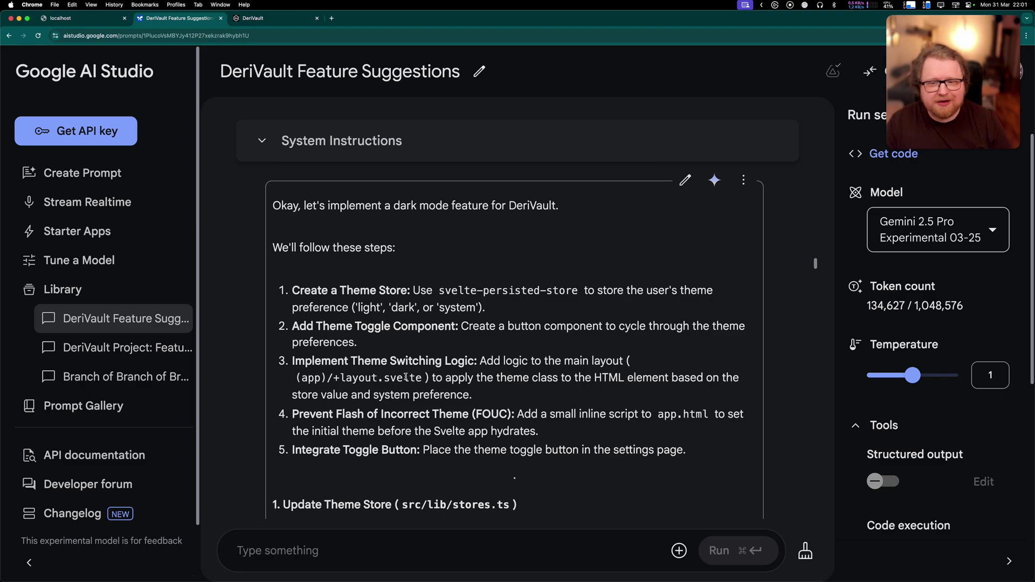
{"action": "scroll", "coordinate": [405, 378], "scroll_direction": "down", "scroll_amount": 3}
{"action": "scroll", "coordinate": [406, 379], "scroll_direction": "down", "scroll_amount": 1}
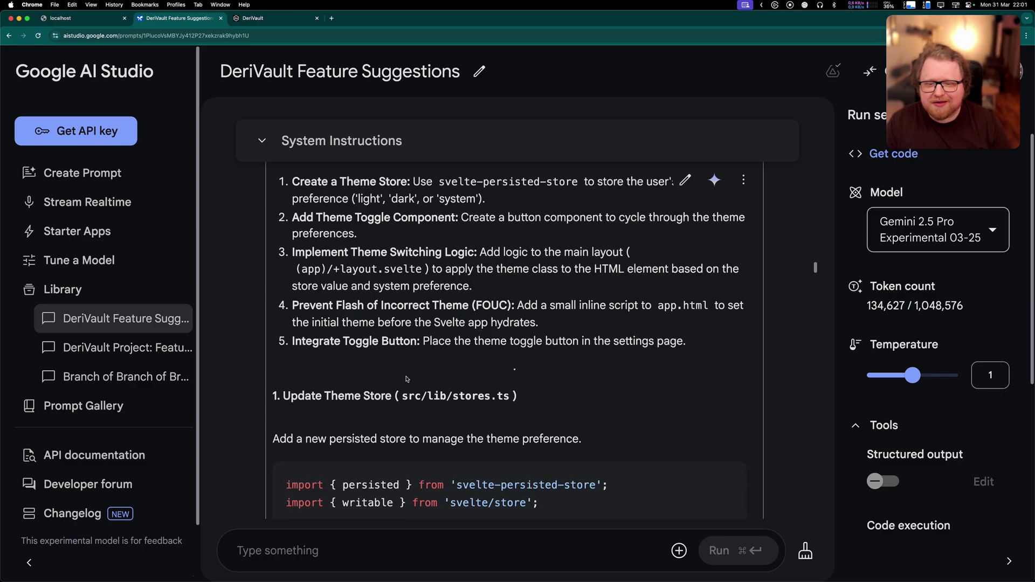
{"action": "scroll", "coordinate": [405, 379], "scroll_direction": "down", "scroll_amount": 2}
{"action": "scroll", "coordinate": [419, 361], "scroll_direction": "down", "scroll_amount": 2}
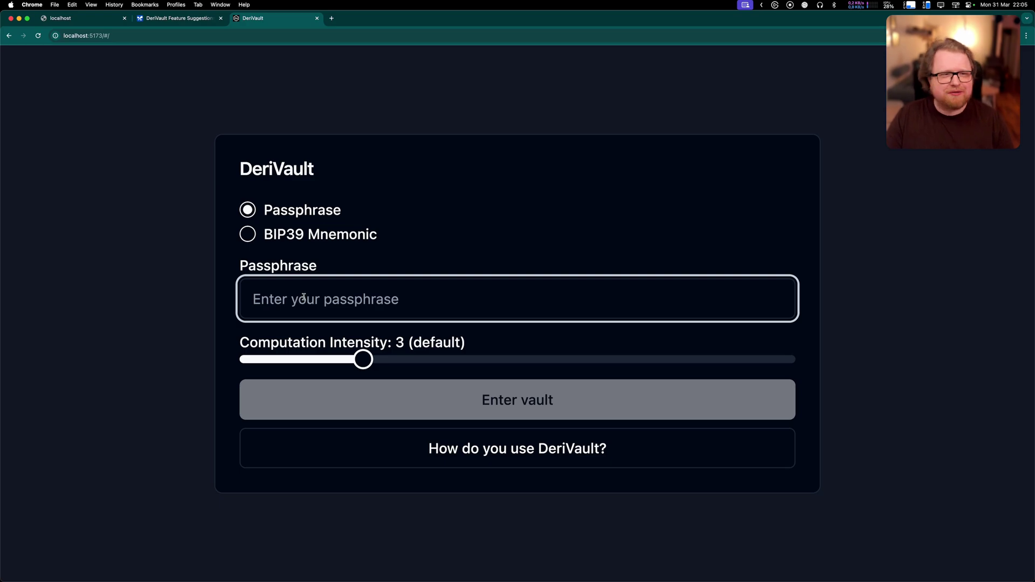
{"action": "type", "text": "hello"}
Unlock the vault and glance at the Quick Lookup form before leaving it.
{"action": "left_click", "coordinate": [458, 398]}
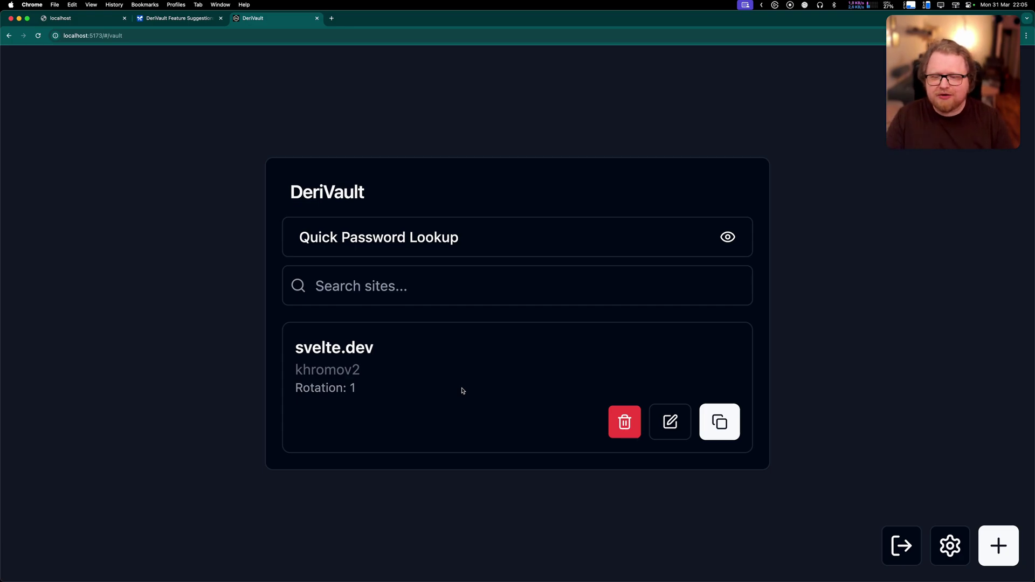
{"action": "left_click", "coordinate": [455, 252]}
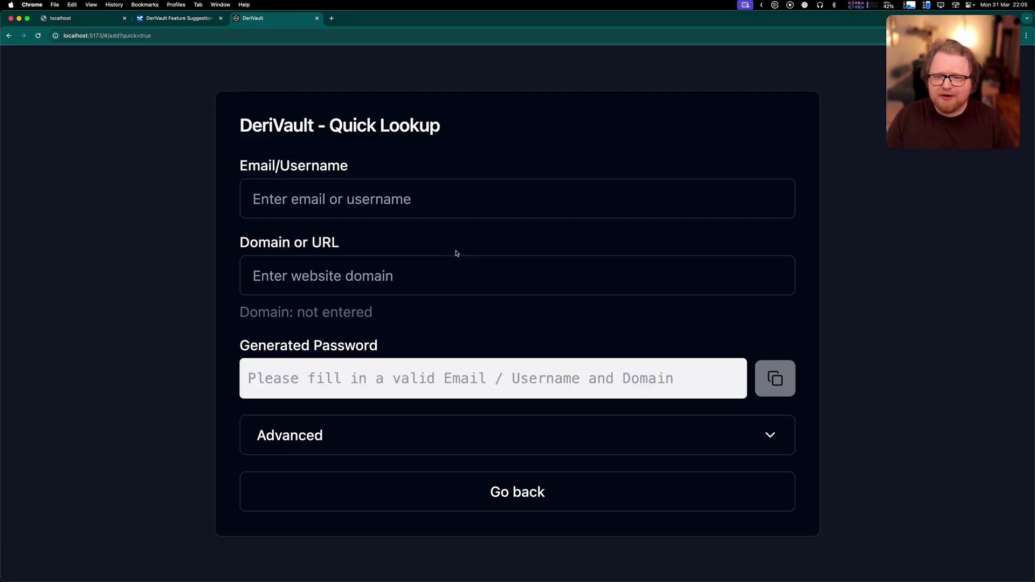
{"action": "triple_click", "coordinate": [355, 378]}
{"action": "key", "text": "Escape"}
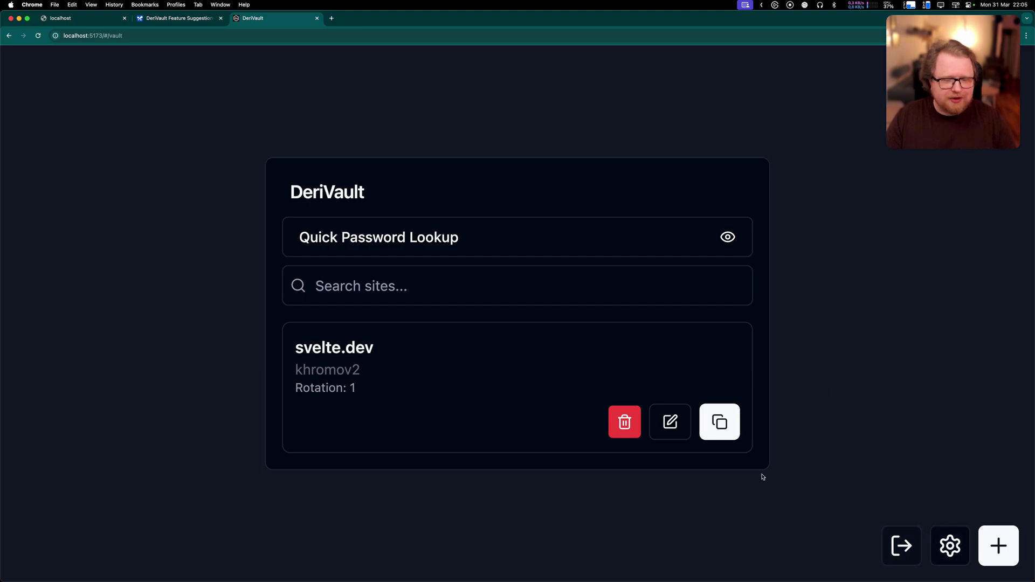
In Settings, switch the theme to system, light, then dark, and return to the vault.
{"action": "left_click", "coordinate": [950, 547]}
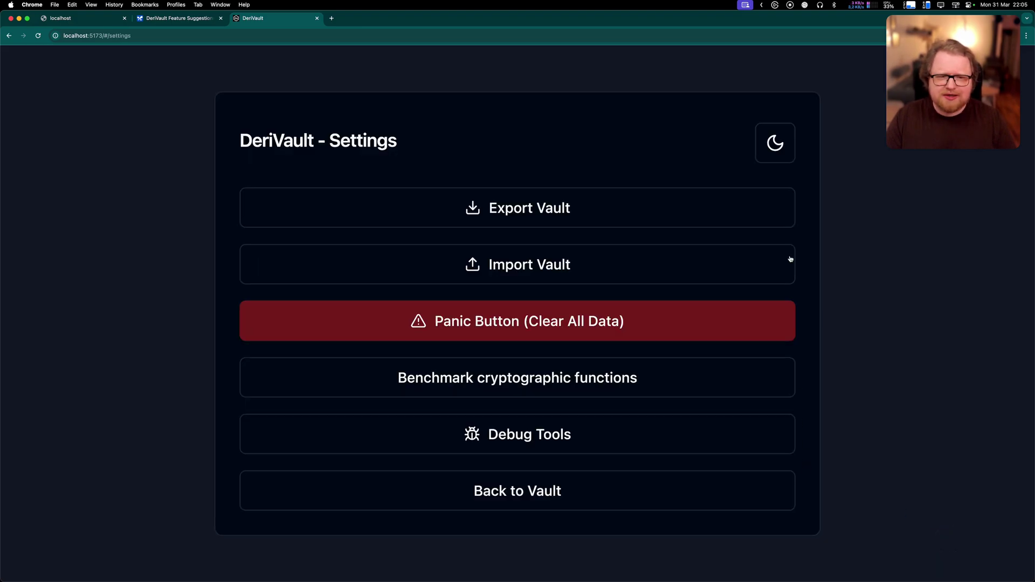
{"action": "left_click", "coordinate": [789, 159]}
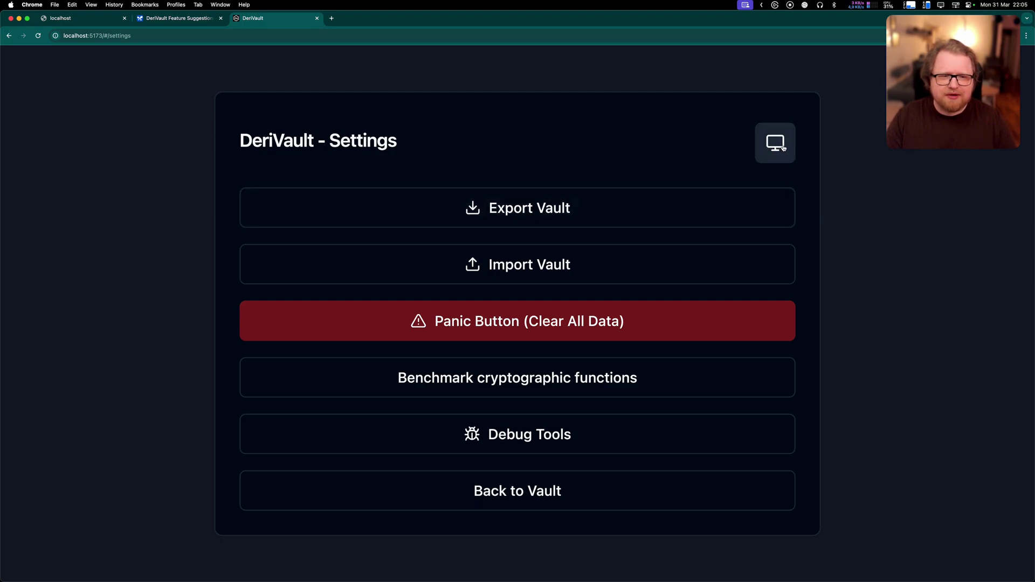
{"action": "left_click", "coordinate": [775, 150]}
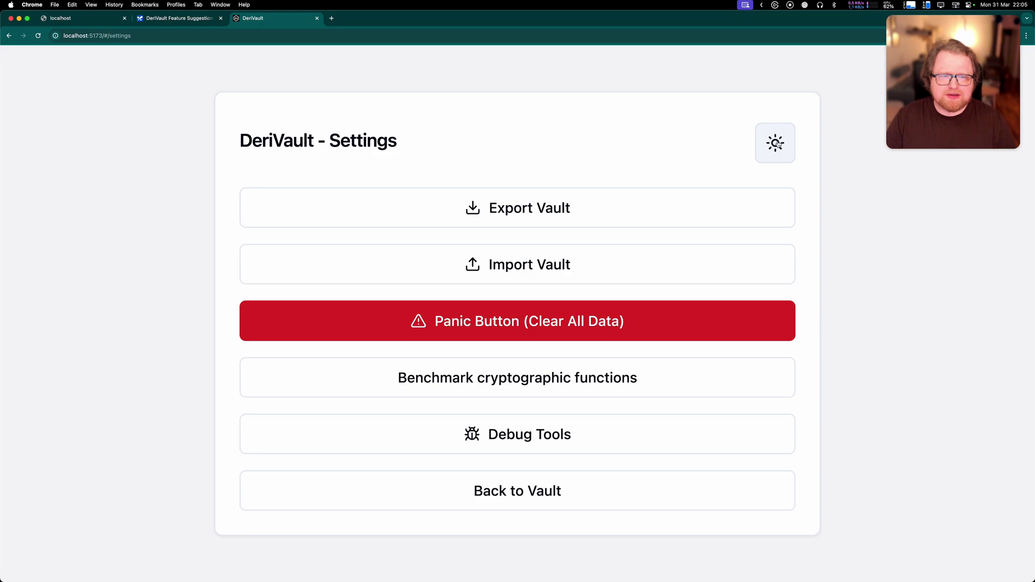
{"action": "left_click", "coordinate": [779, 146]}
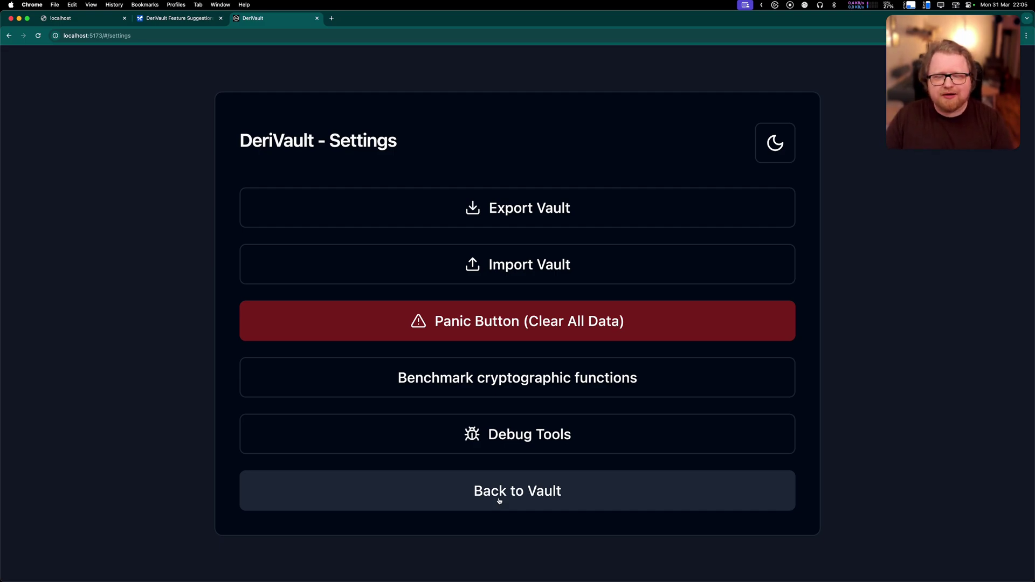
{"action": "left_click", "coordinate": [499, 501]}
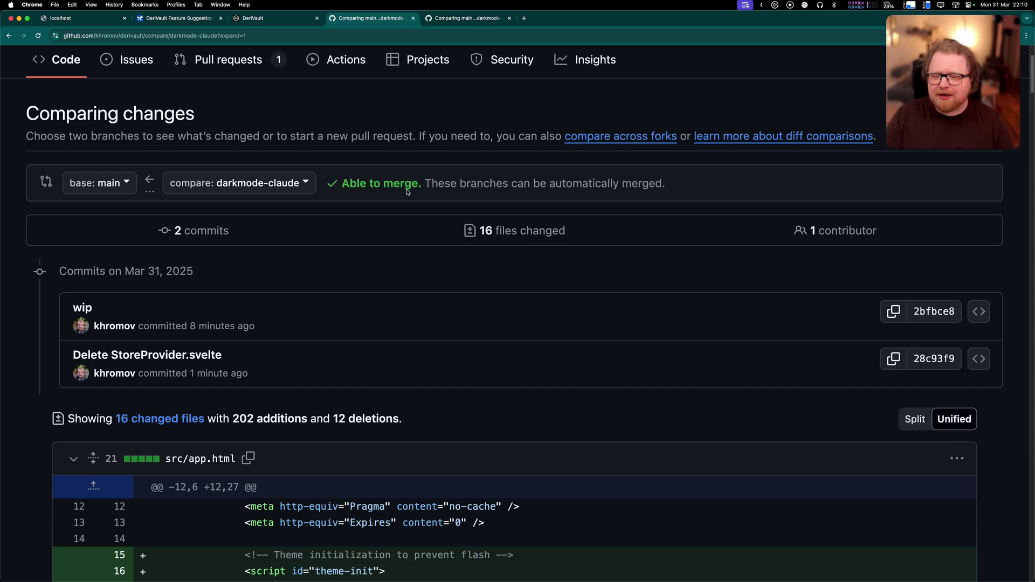
{"action": "scroll", "coordinate": [407, 191], "scroll_direction": "up", "scroll_amount": 1}
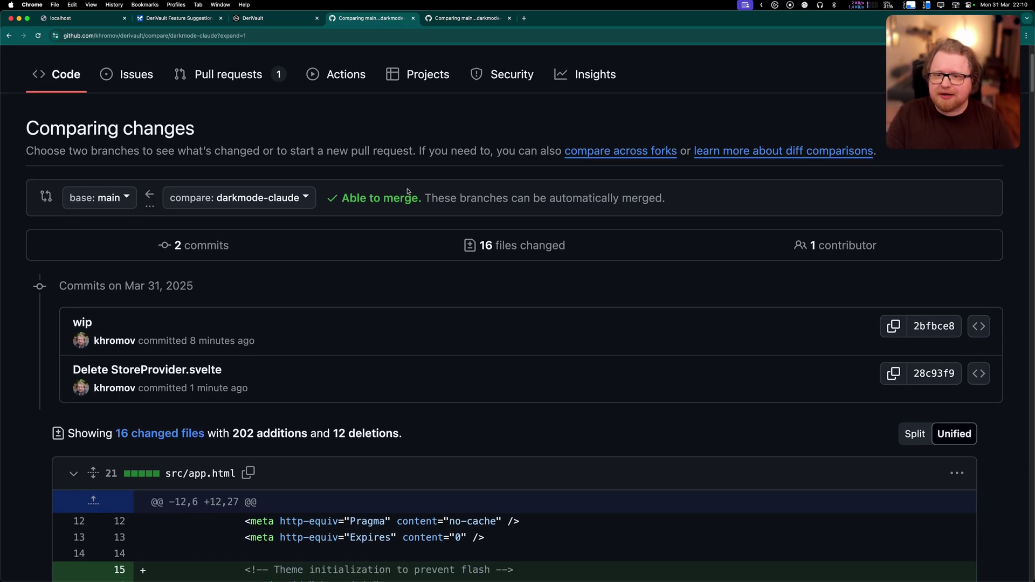
{"action": "scroll", "coordinate": [408, 192], "scroll_direction": "down", "scroll_amount": 5}
{"action": "scroll", "coordinate": [408, 192], "scroll_direction": "up", "scroll_amount": 5}
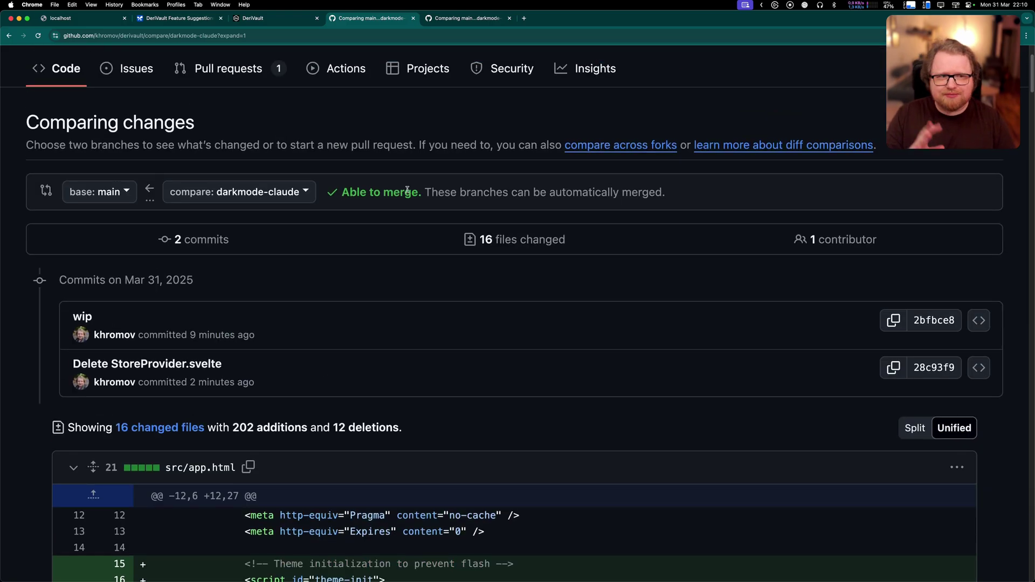
{"action": "scroll", "coordinate": [371, 188], "scroll_direction": "up", "scroll_amount": 1}
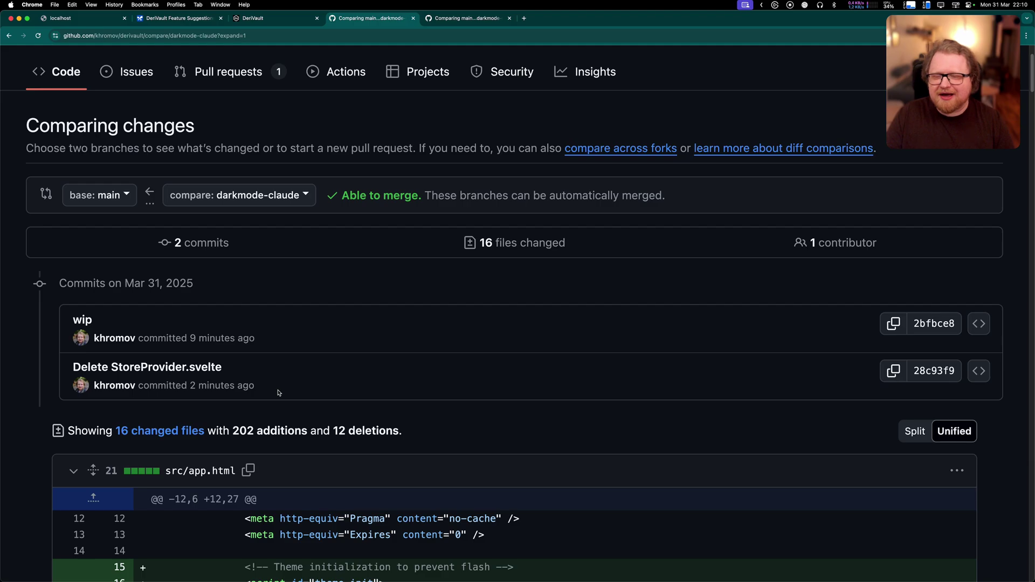
{"action": "key", "text": "cmd+Tab"}
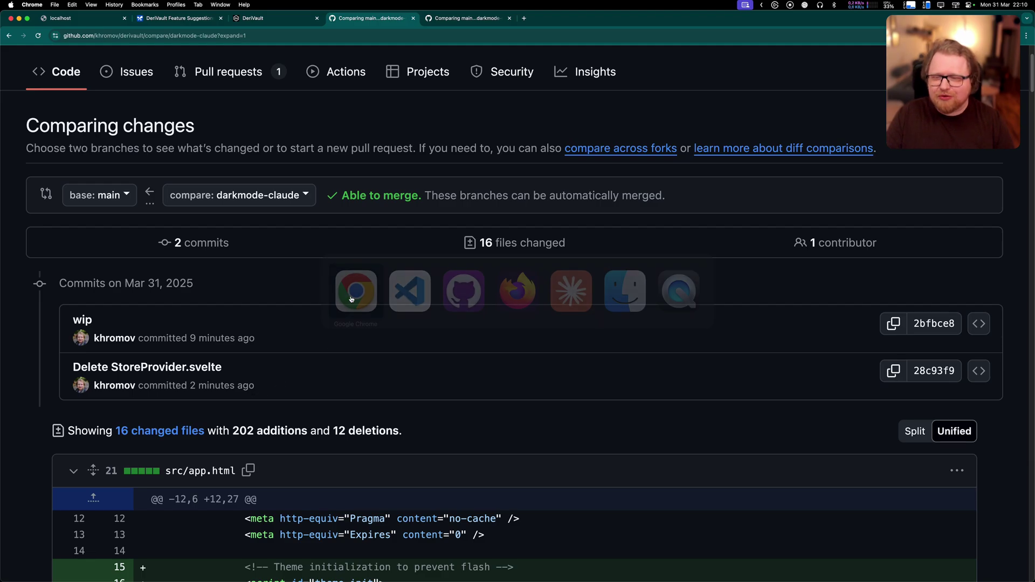
Go to DeriVault, visit the vault, and reopen Settings to read the theme description.
{"action": "left_click", "coordinate": [281, 27]}
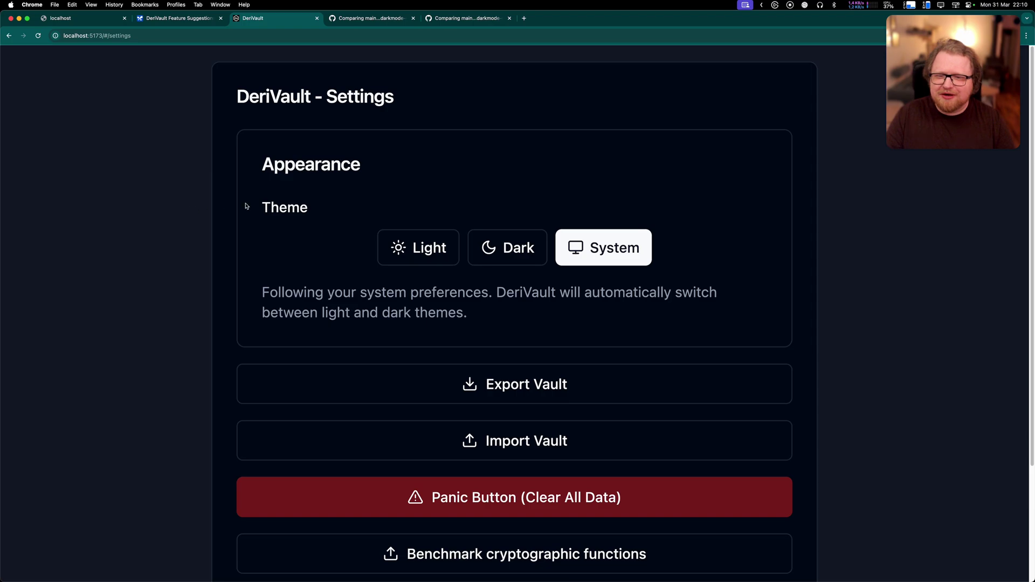
{"action": "scroll", "coordinate": [504, 492], "scroll_direction": "down", "scroll_amount": 2}
{"action": "scroll", "coordinate": [539, 520], "scroll_direction": "down", "scroll_amount": 1}
{"action": "left_click", "coordinate": [539, 520]}
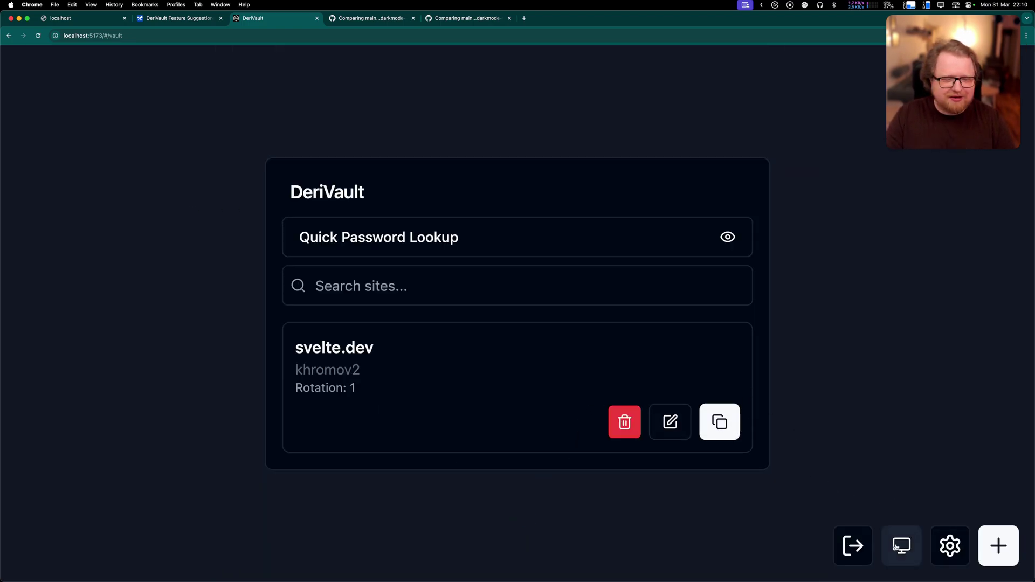
{"action": "left_click", "coordinate": [950, 546]}
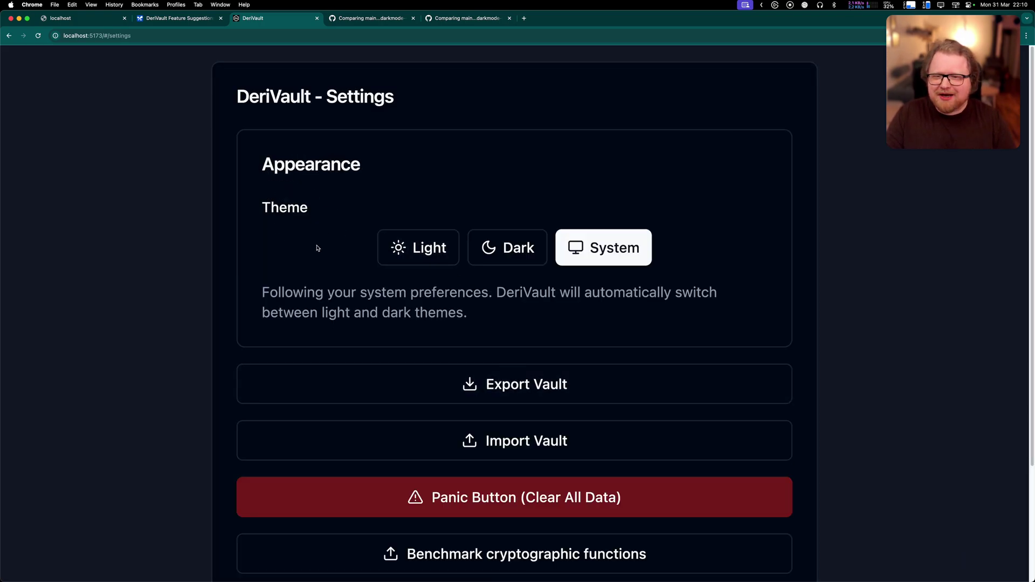
{"action": "triple_click", "coordinate": [276, 290]}
{"action": "left_click", "coordinate": [421, 303]}
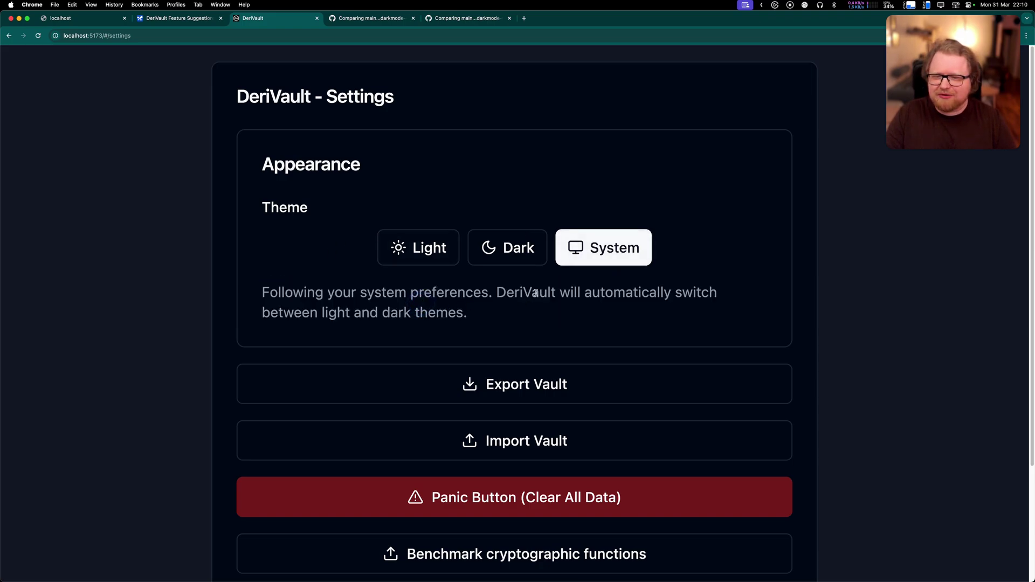
{"action": "scroll", "coordinate": [488, 299], "scroll_direction": "down", "scroll_amount": 2}
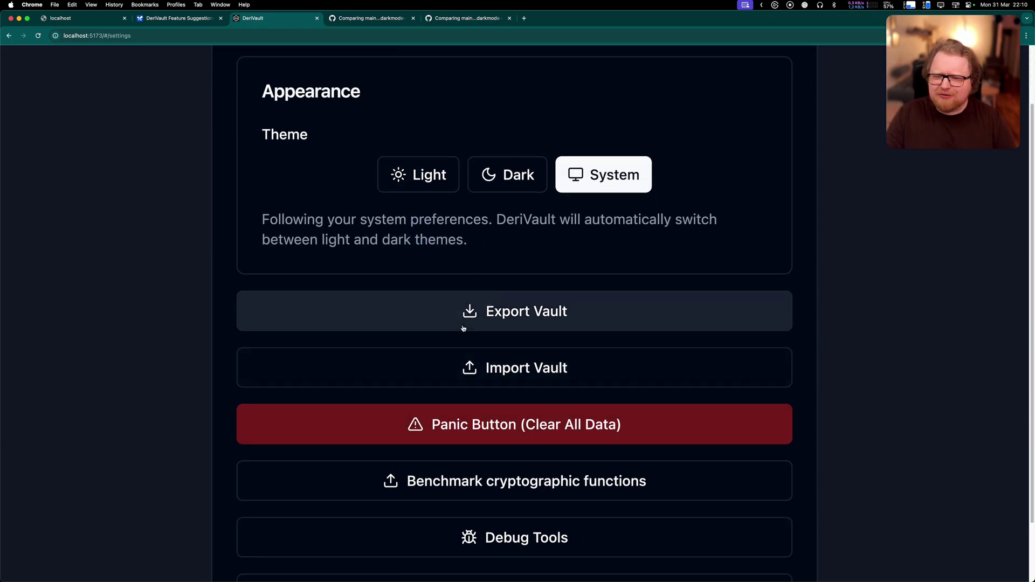
{"action": "scroll", "coordinate": [486, 405], "scroll_direction": "down", "scroll_amount": 2}
{"action": "scroll", "coordinate": [469, 364], "scroll_direction": "up", "scroll_amount": 3}
{"action": "scroll", "coordinate": [444, 229], "scroll_direction": "up", "scroll_amount": 1}
Cycle Appearance through Dark, Light, Dark and finally System, then return to the Claude comparison.
{"action": "left_click", "coordinate": [507, 248]}
{"action": "left_click", "coordinate": [418, 247]}
{"action": "left_click", "coordinate": [507, 247]}
{"action": "left_click", "coordinate": [603, 248]}
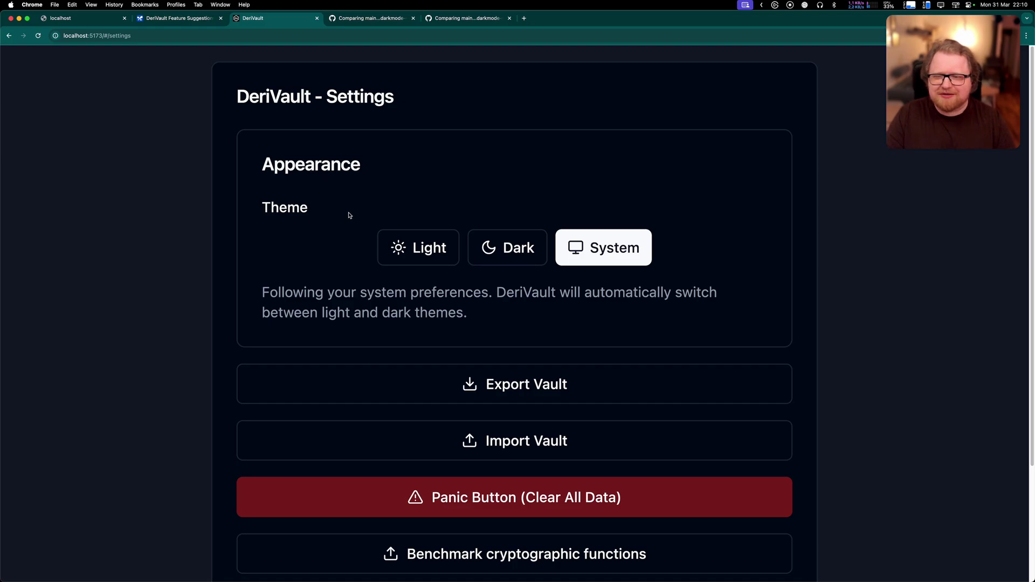
{"action": "left_click", "coordinate": [368, 20]}
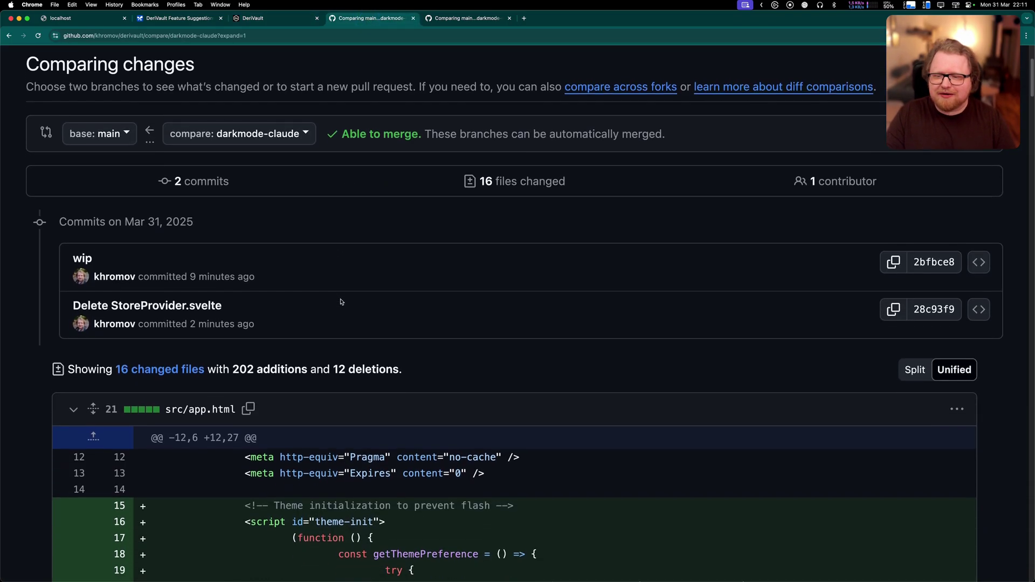
{"action": "scroll", "coordinate": [341, 303], "scroll_direction": "down", "scroll_amount": 1}
{"action": "scroll", "coordinate": [341, 303], "scroll_direction": "down", "scroll_amount": 2}
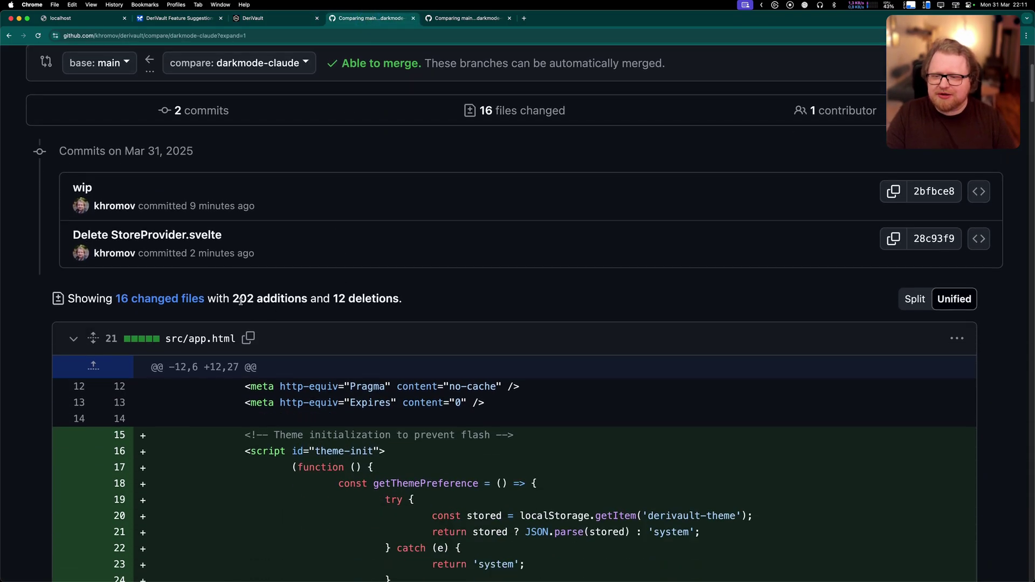
Switch to the darkmode-gemini comparison with its 14 changed files and 160 additions.
{"action": "left_click", "coordinate": [466, 20]}
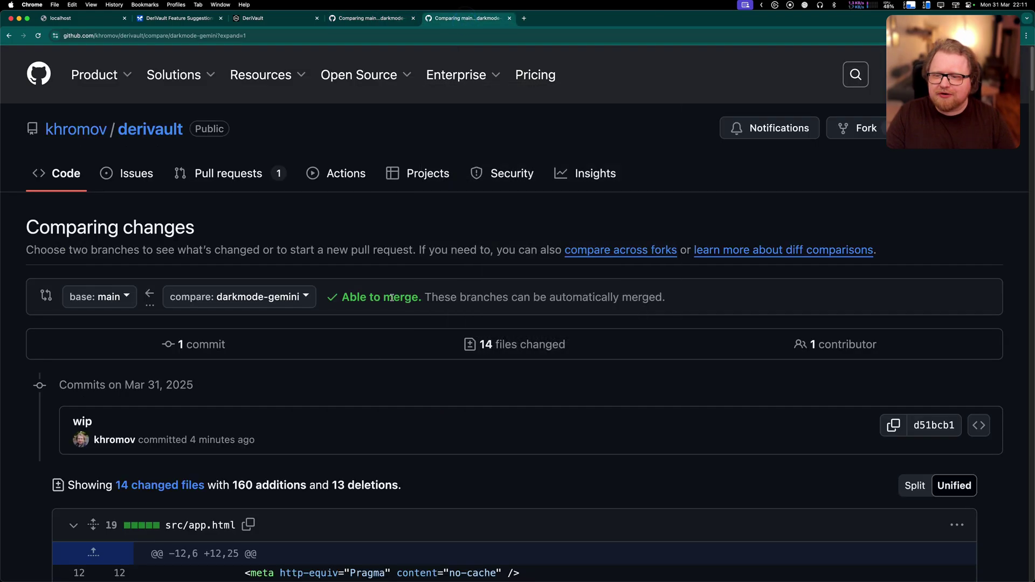
{"action": "scroll", "coordinate": [366, 372], "scroll_direction": "down", "scroll_amount": 2}
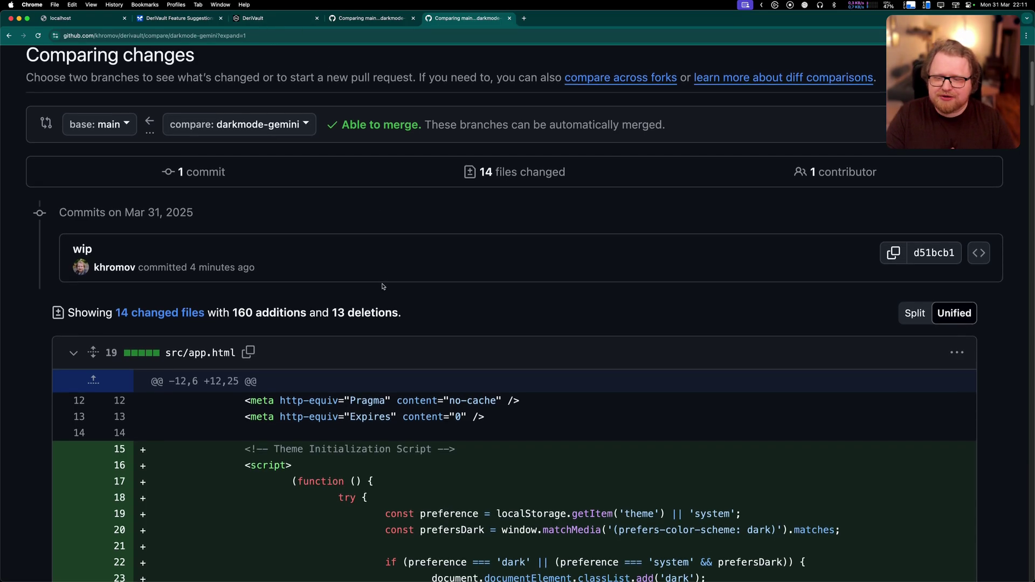
{"action": "scroll", "coordinate": [383, 287], "scroll_direction": "down", "scroll_amount": 1}
Compare Claude's and Gemini's app.html theme scripts around lines 15–19, ending on Claude's diff.
{"action": "key", "text": "ctrl+shift+Tab"}
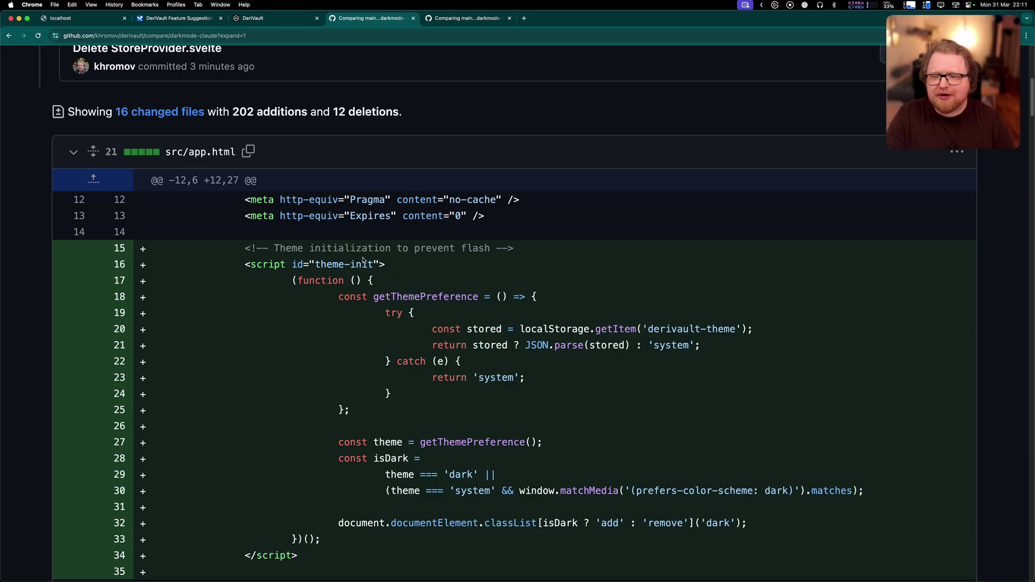
{"action": "left_click_drag", "start_coordinate": [271, 249], "coordinate": [489, 248]}
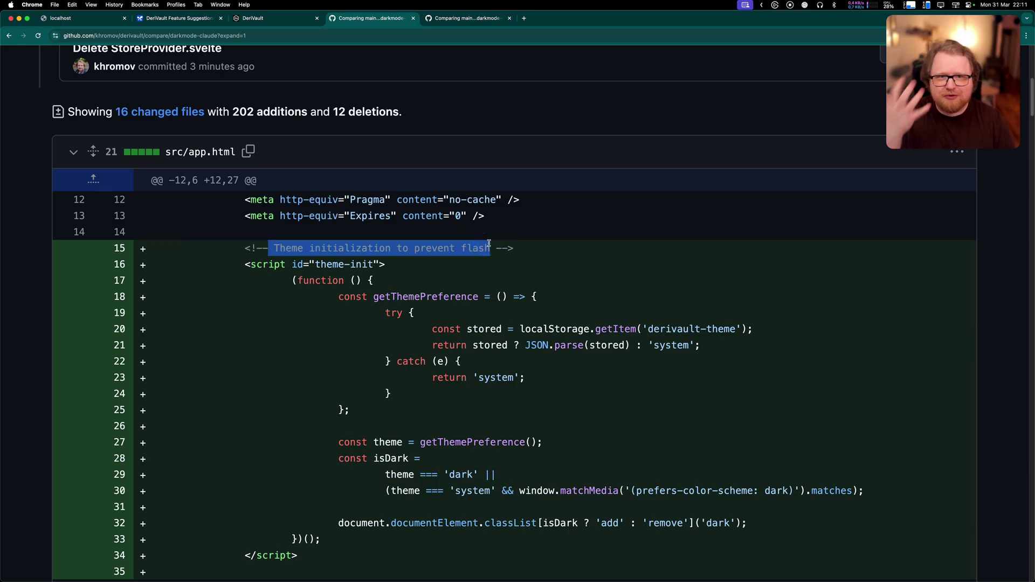
{"action": "scroll", "coordinate": [423, 248], "scroll_direction": "down", "scroll_amount": 1}
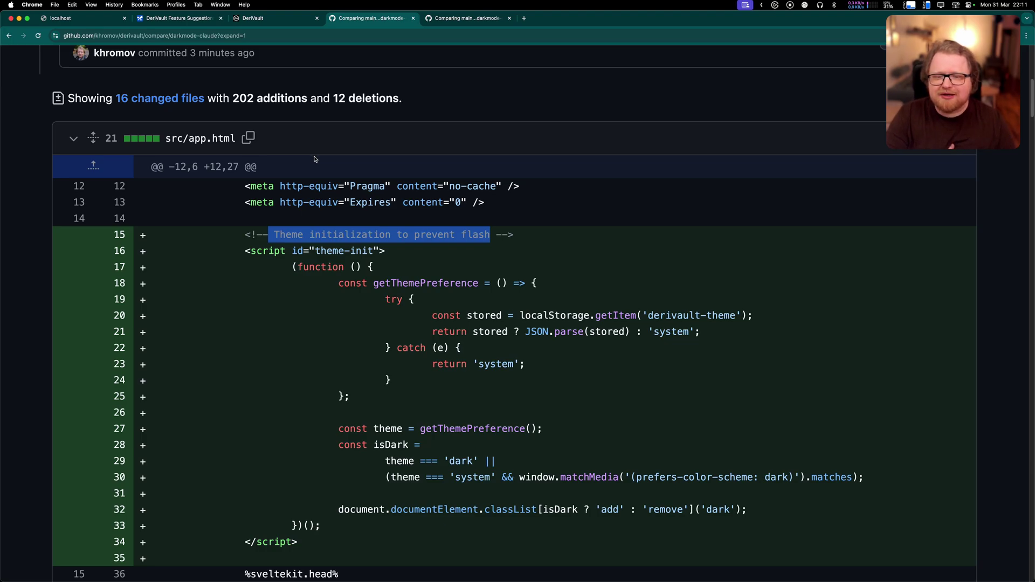
{"action": "scroll", "coordinate": [338, 250], "scroll_direction": "down", "scroll_amount": 1}
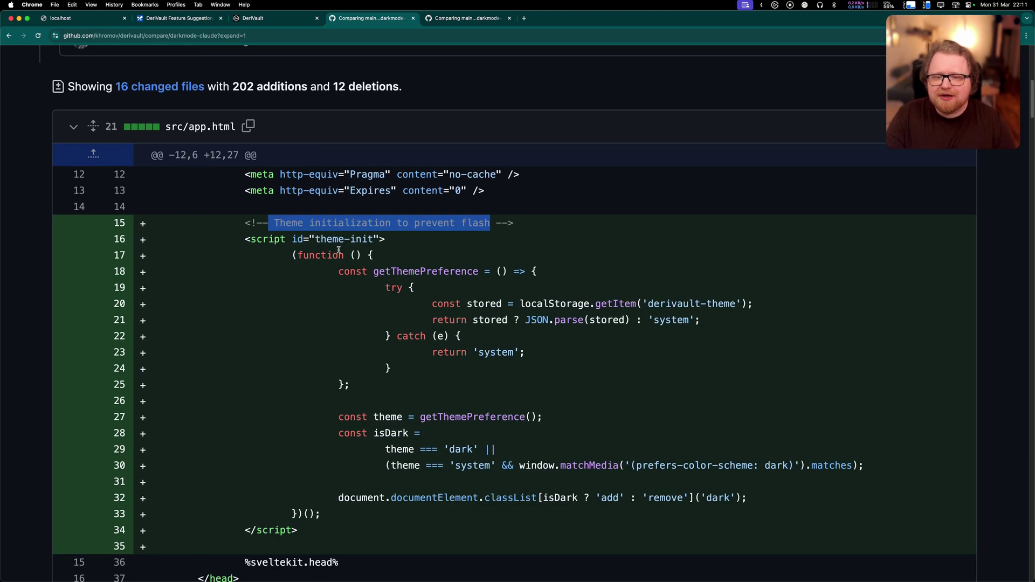
{"action": "scroll", "coordinate": [318, 241], "scroll_direction": "down", "scroll_amount": 1}
{"action": "left_click_drag", "start_coordinate": [318, 241], "coordinate": [473, 271]}
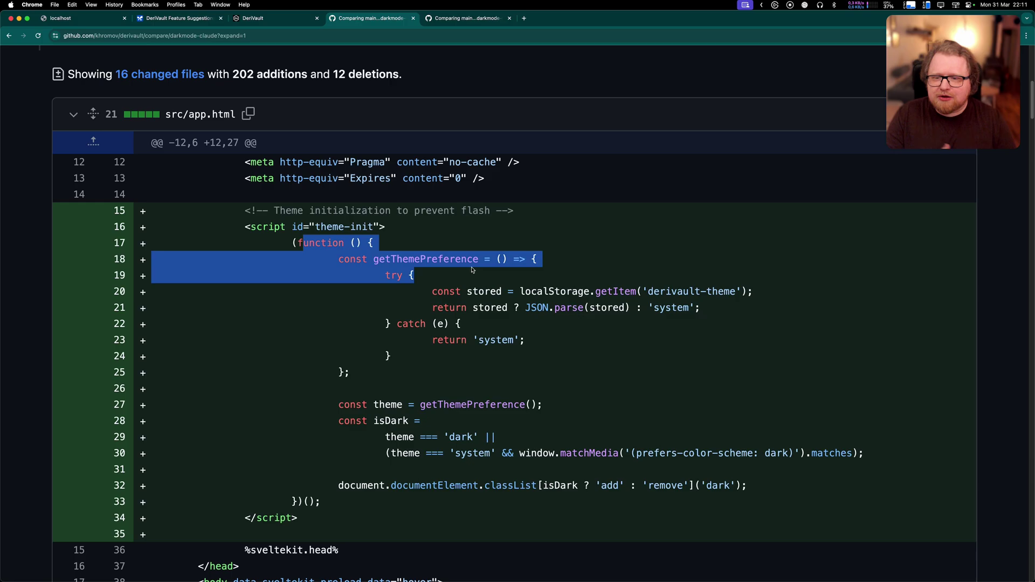
{"action": "left_click", "coordinate": [469, 18]}
{"action": "scroll", "coordinate": [481, 331], "scroll_direction": "down", "scroll_amount": 5}
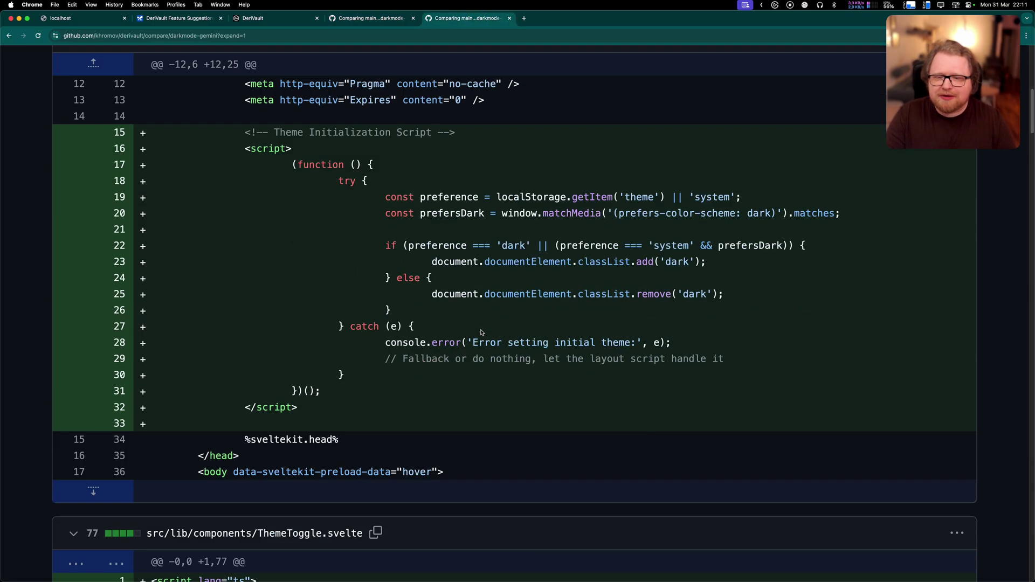
{"action": "scroll", "coordinate": [502, 291], "scroll_direction": "up", "scroll_amount": 1}
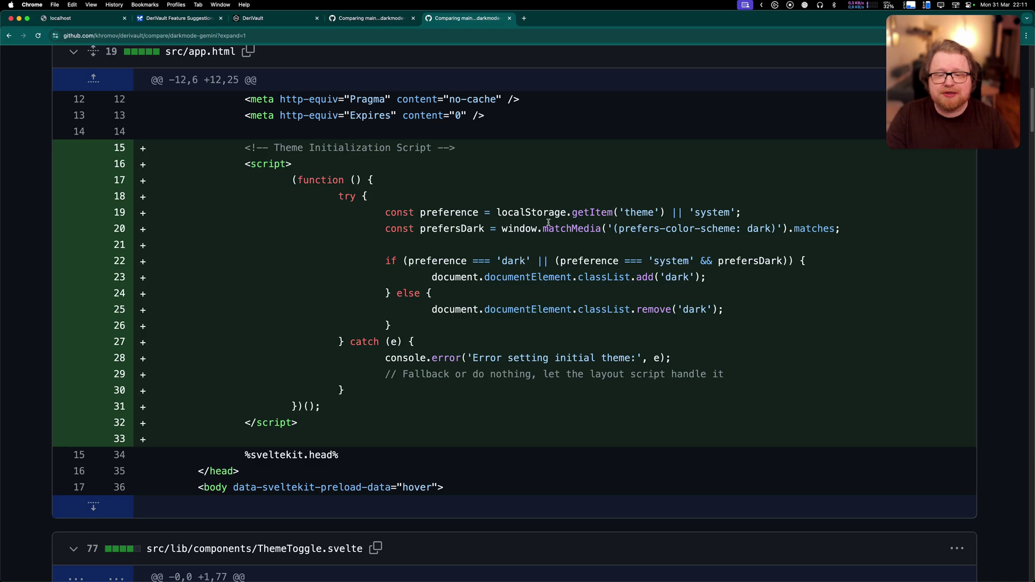
{"action": "mouse_move", "coordinate": [548, 212]}
{"action": "left_mouse_down"}
{"action": "mouse_move", "coordinate": [162, 212]}
{"action": "mouse_move", "coordinate": [653, 213]}
{"action": "left_mouse_up"}
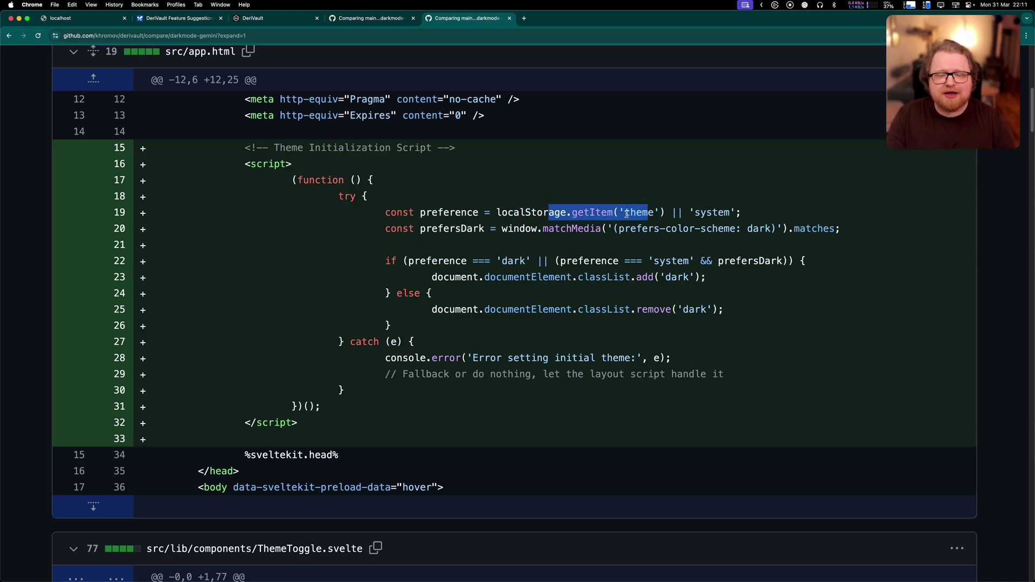
{"action": "left_click", "coordinate": [380, 23]}
{"action": "scroll", "coordinate": [409, 205], "scroll_direction": "down", "scroll_amount": 3}
{"action": "scroll", "coordinate": [408, 205], "scroll_direction": "down", "scroll_amount": 2}
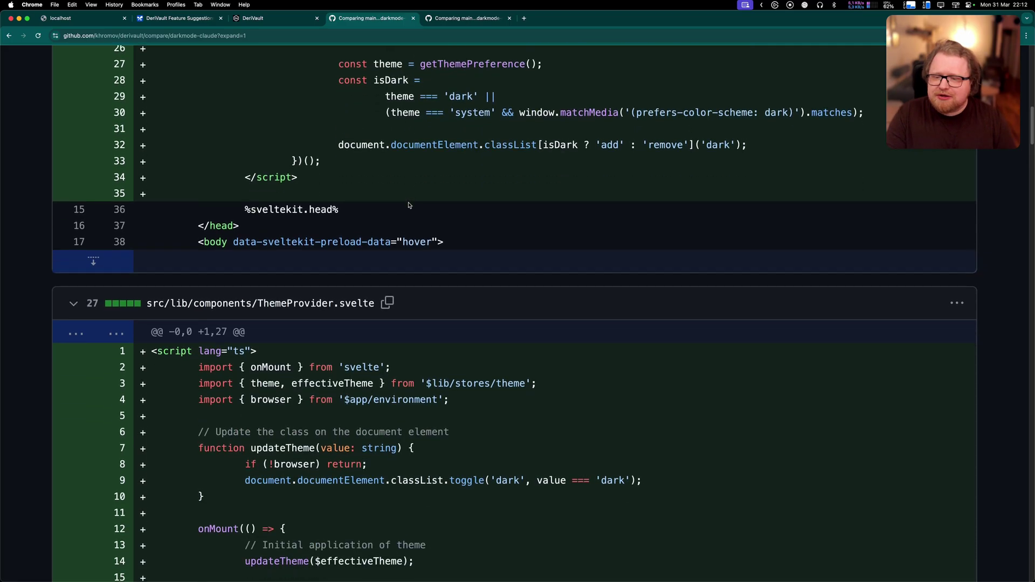
{"action": "scroll", "coordinate": [409, 205], "scroll_direction": "down", "scroll_amount": 3}
{"action": "scroll", "coordinate": [408, 203], "scroll_direction": "down", "scroll_amount": 1}
{"action": "scroll", "coordinate": [408, 202], "scroll_direction": "down", "scroll_amount": 2}
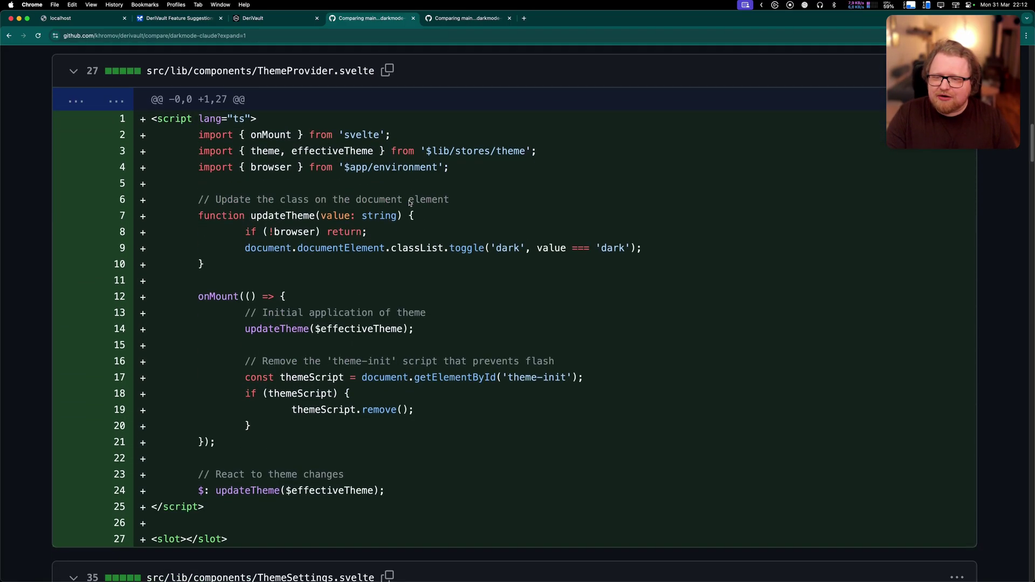
{"action": "scroll", "coordinate": [408, 200], "scroll_direction": "down", "scroll_amount": 1}
{"action": "scroll", "coordinate": [408, 203], "scroll_direction": "down", "scroll_amount": 2}
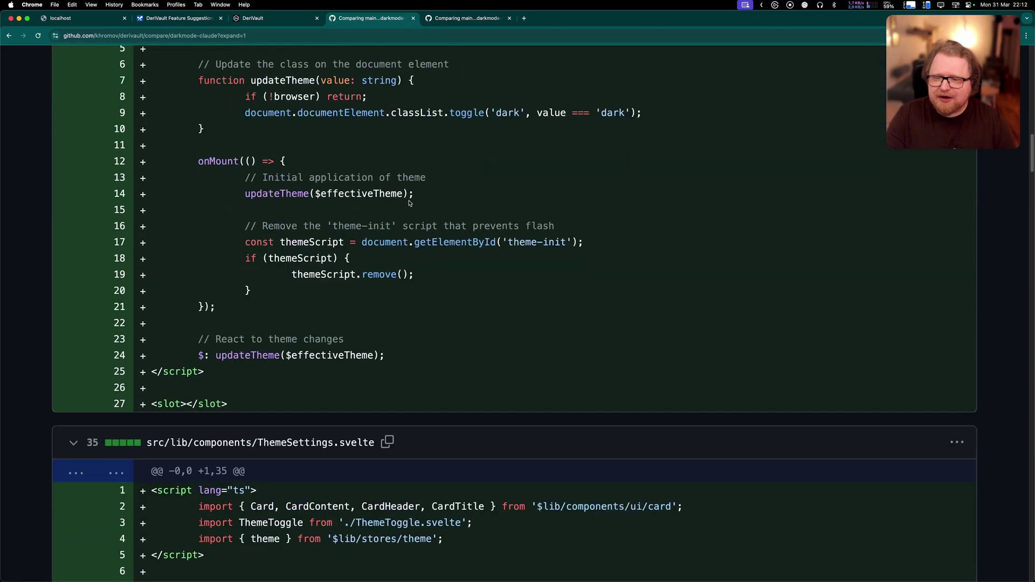
{"action": "scroll", "coordinate": [408, 202], "scroll_direction": "up", "scroll_amount": 1}
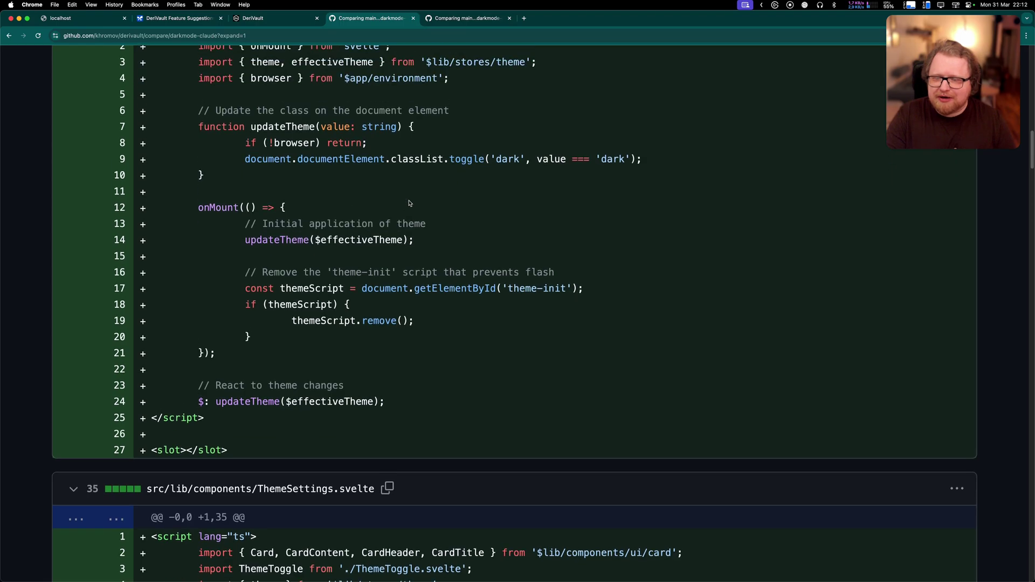
{"action": "scroll", "coordinate": [409, 203], "scroll_direction": "down", "scroll_amount": 1}
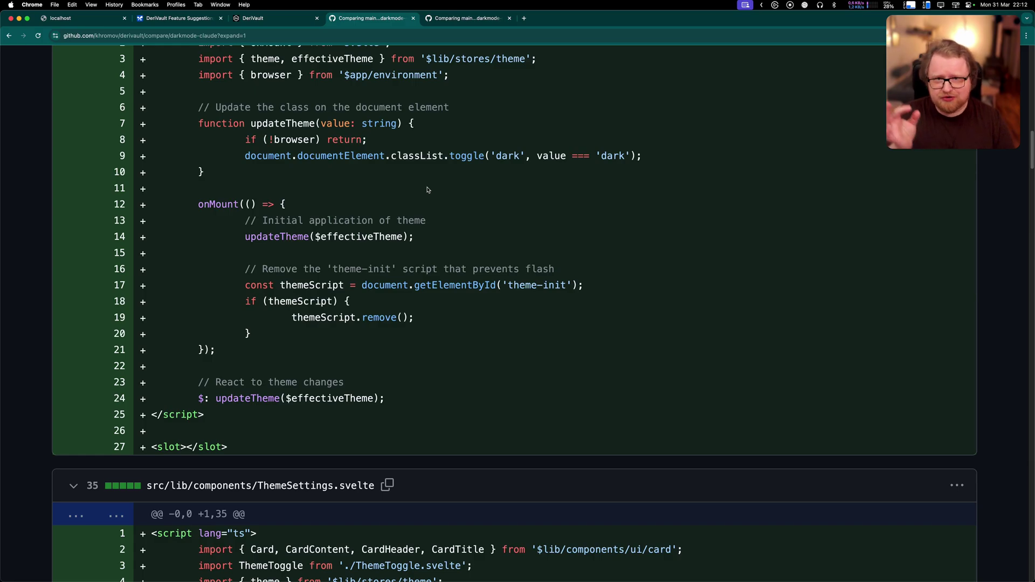
{"action": "scroll", "coordinate": [428, 190], "scroll_direction": "down", "scroll_amount": 1}
{"action": "scroll", "coordinate": [428, 189], "scroll_direction": "down", "scroll_amount": 5}
{"action": "scroll", "coordinate": [428, 189], "scroll_direction": "down", "scroll_amount": 3}
{"action": "scroll", "coordinate": [427, 219], "scroll_direction": "down", "scroll_amount": 2}
{"action": "scroll", "coordinate": [427, 251], "scroll_direction": "down", "scroll_amount": 10}
{"action": "scroll", "coordinate": [424, 283], "scroll_direction": "down", "scroll_amount": 2}
{"action": "scroll", "coordinate": [424, 283], "scroll_direction": "down", "scroll_amount": 3}
{"action": "scroll", "coordinate": [432, 269], "scroll_direction": "up", "scroll_amount": 8}
{"action": "scroll", "coordinate": [438, 255], "scroll_direction": "up", "scroll_amount": 3}
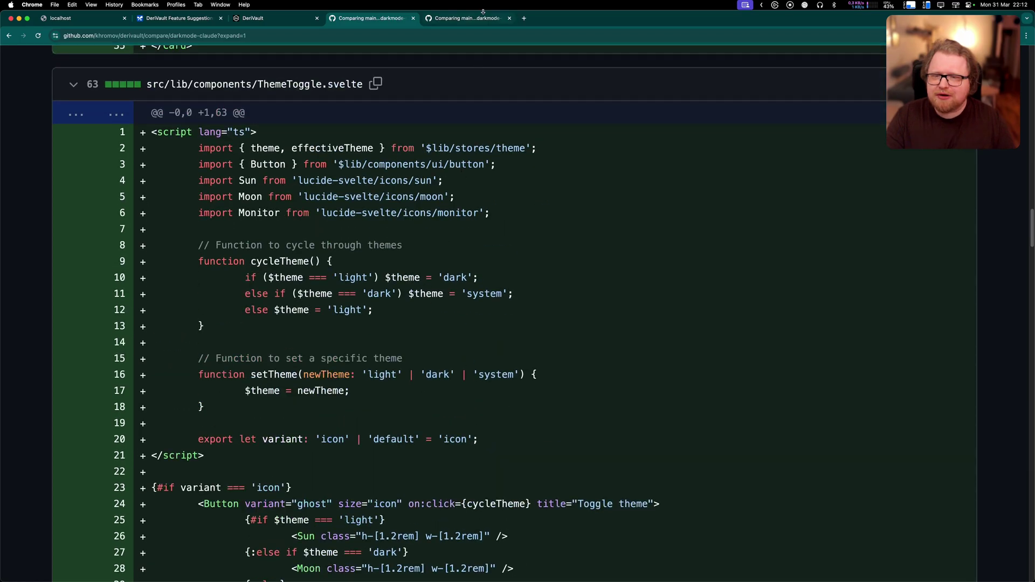
Peek at Gemini's comparison, then return to Claude's diff at theme.ts.
{"action": "key", "text": "ctrl+Tab"}
{"action": "scroll", "coordinate": [452, 250], "scroll_direction": "down", "scroll_amount": 2}
{"action": "scroll", "coordinate": [453, 250], "scroll_direction": "down", "scroll_amount": 3}
{"action": "scroll", "coordinate": [454, 250], "scroll_direction": "down", "scroll_amount": 2}
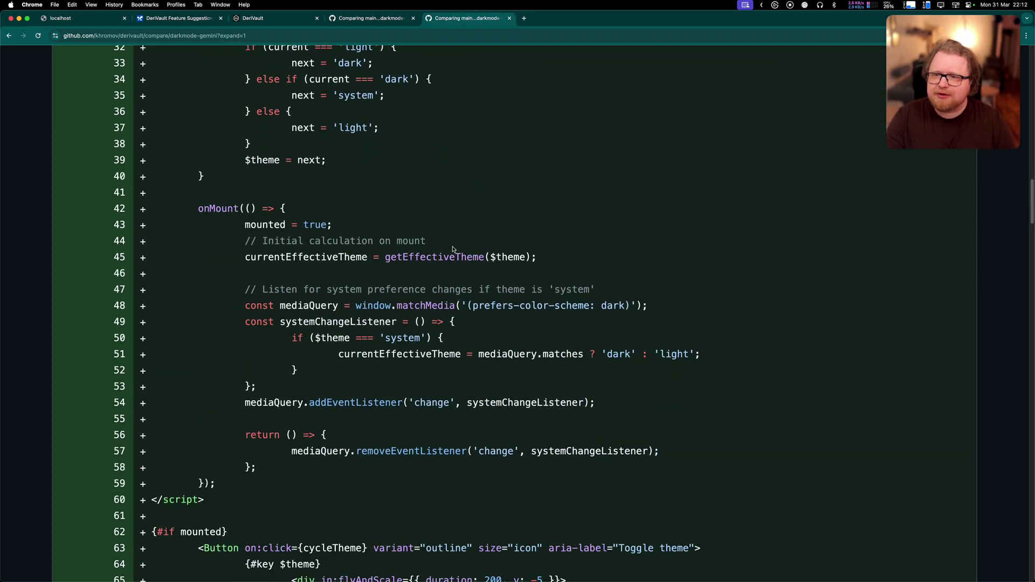
{"action": "scroll", "coordinate": [454, 249], "scroll_direction": "down", "scroll_amount": 5}
{"action": "key", "text": "ctrl+shift+Tab"}
{"action": "scroll", "coordinate": [389, 299], "scroll_direction": "down", "scroll_amount": 2}
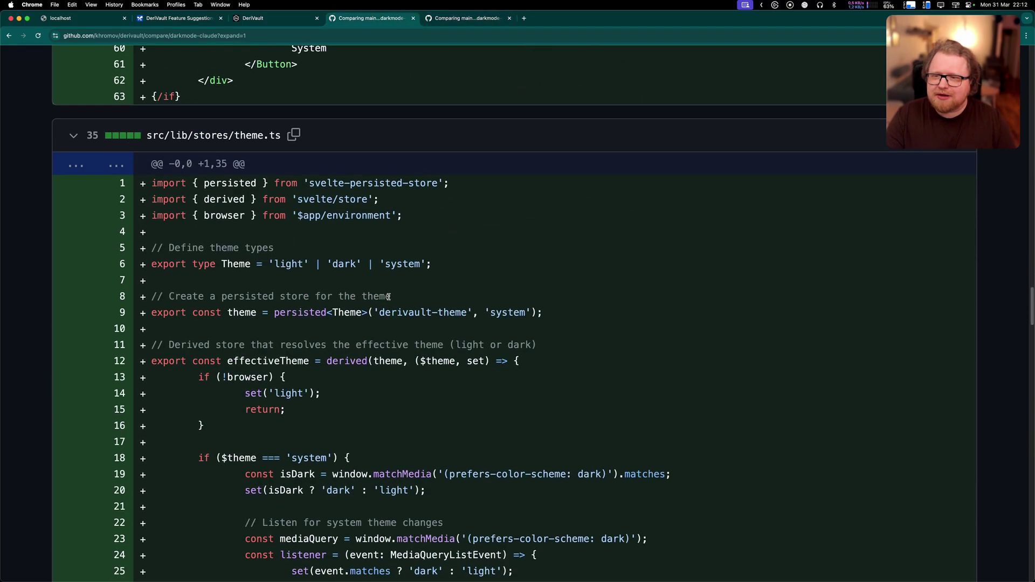
{"action": "scroll", "coordinate": [389, 298], "scroll_direction": "down", "scroll_amount": 1}
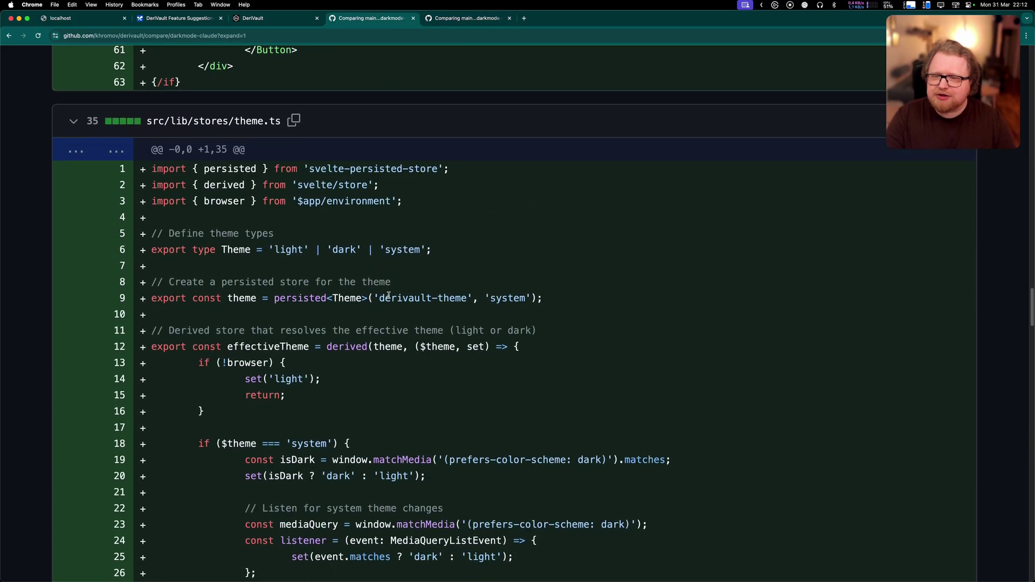
{"action": "scroll", "coordinate": [389, 299], "scroll_direction": "down", "scroll_amount": 1}
{"action": "scroll", "coordinate": [335, 297], "scroll_direction": "down", "scroll_amount": 1}
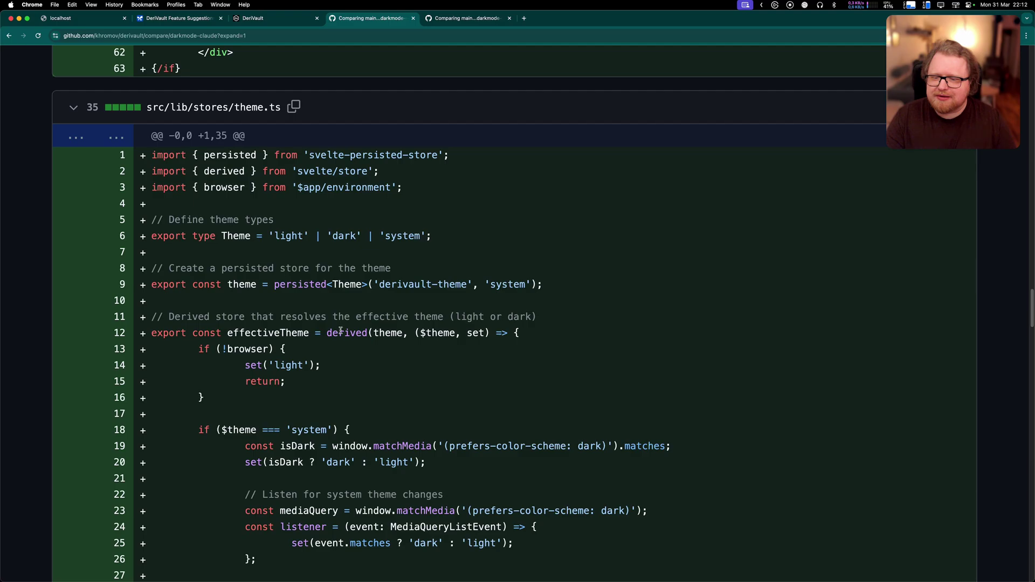
{"action": "scroll", "coordinate": [344, 334], "scroll_direction": "down", "scroll_amount": 5}
{"action": "scroll", "coordinate": [344, 334], "scroll_direction": "down", "scroll_amount": 1}
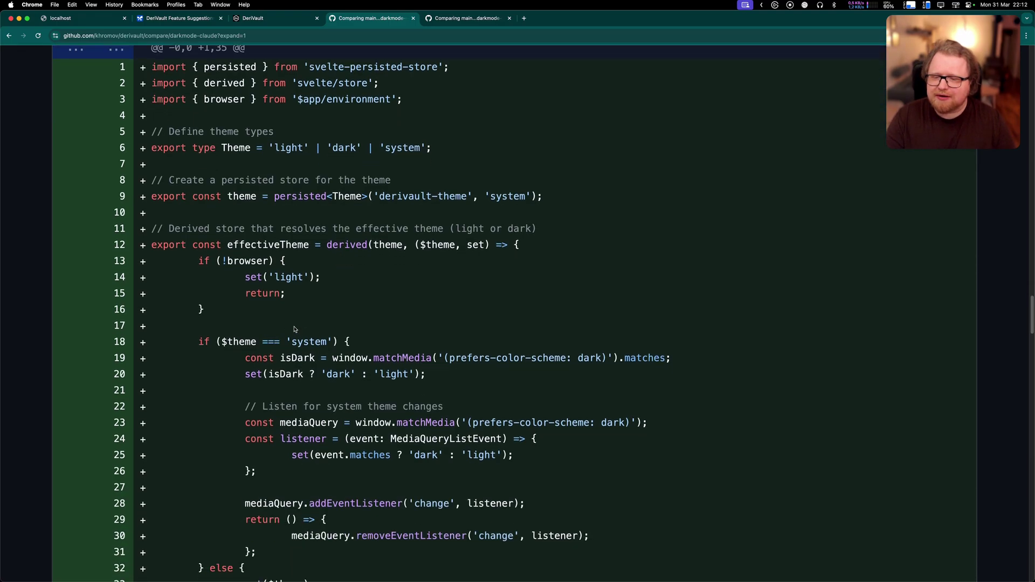
{"action": "scroll", "coordinate": [348, 328], "scroll_direction": "down", "scroll_amount": 1}
{"action": "scroll", "coordinate": [353, 322], "scroll_direction": "down", "scroll_amount": 1}
{"action": "scroll", "coordinate": [354, 322], "scroll_direction": "down", "scroll_amount": 2}
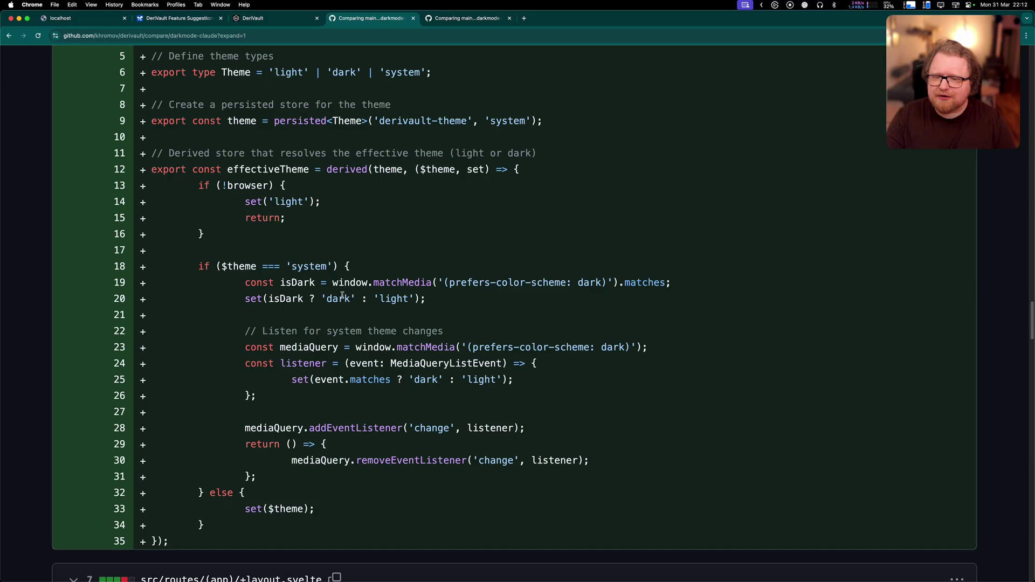
{"action": "scroll", "coordinate": [397, 288], "scroll_direction": "down", "scroll_amount": 1}
{"action": "scroll", "coordinate": [372, 218], "scroll_direction": "up", "scroll_amount": 1}
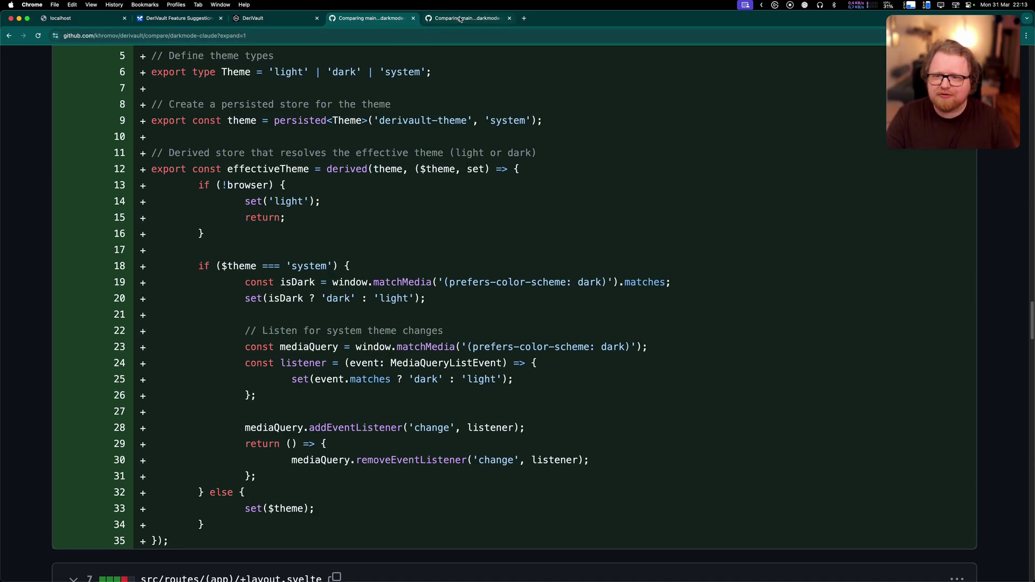
{"action": "scroll", "coordinate": [369, 231], "scroll_direction": "up", "scroll_amount": 5}
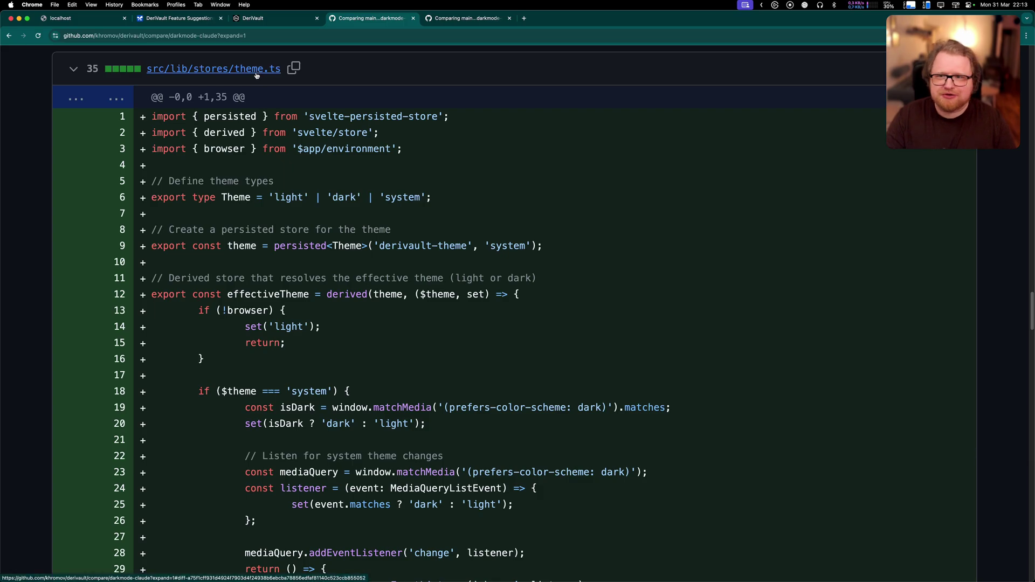
{"action": "scroll", "coordinate": [321, 290], "scroll_direction": "down", "scroll_amount": 2}
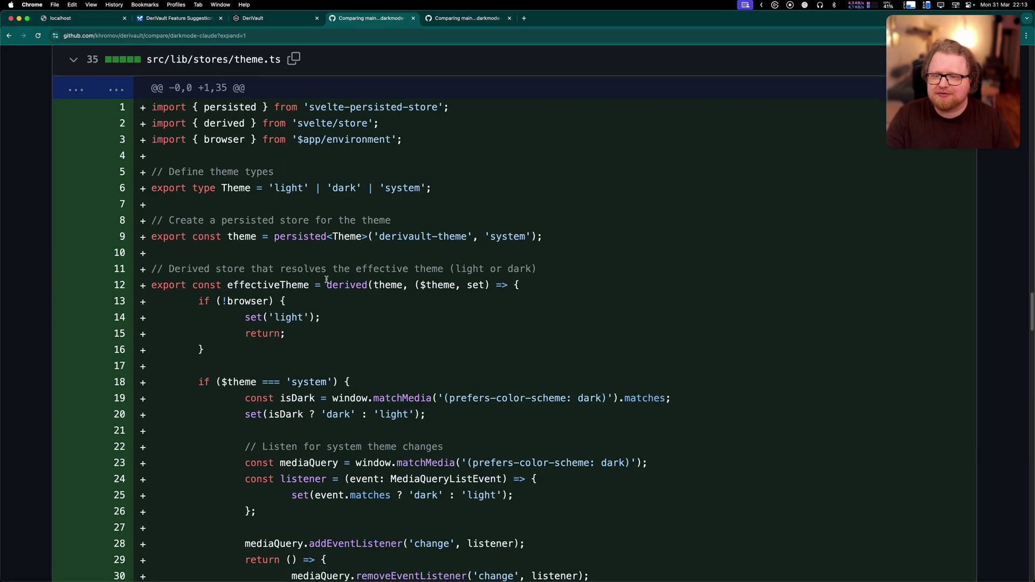
Switch to the darkmode-gemini comparison showing stores.ts and +layout.svelte.
{"action": "key", "text": "ctrl+Tab"}
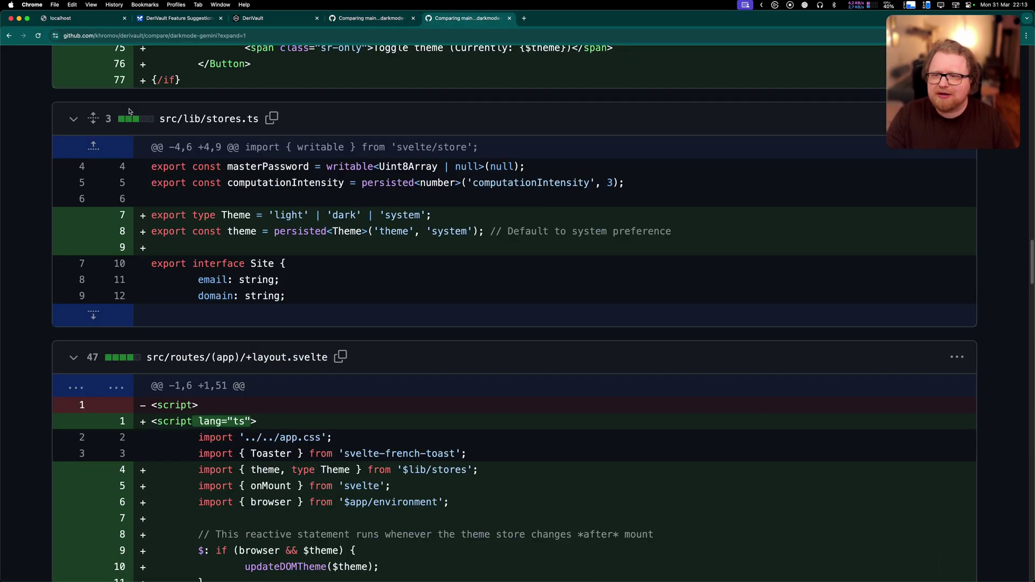
Highlight the persisted theme store on line 8 of Gemini's stores.ts, then deselect.
{"action": "left_click_drag", "start_coordinate": [253, 234], "coordinate": [485, 235]}
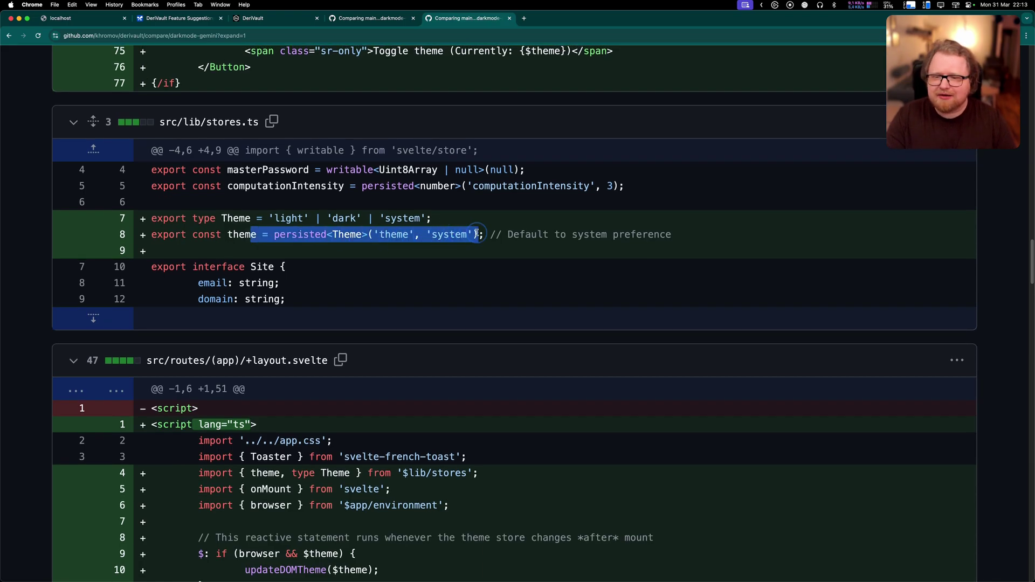
{"action": "left_click", "coordinate": [332, 236]}
{"action": "scroll", "coordinate": [332, 236], "scroll_direction": "down", "scroll_amount": 1}
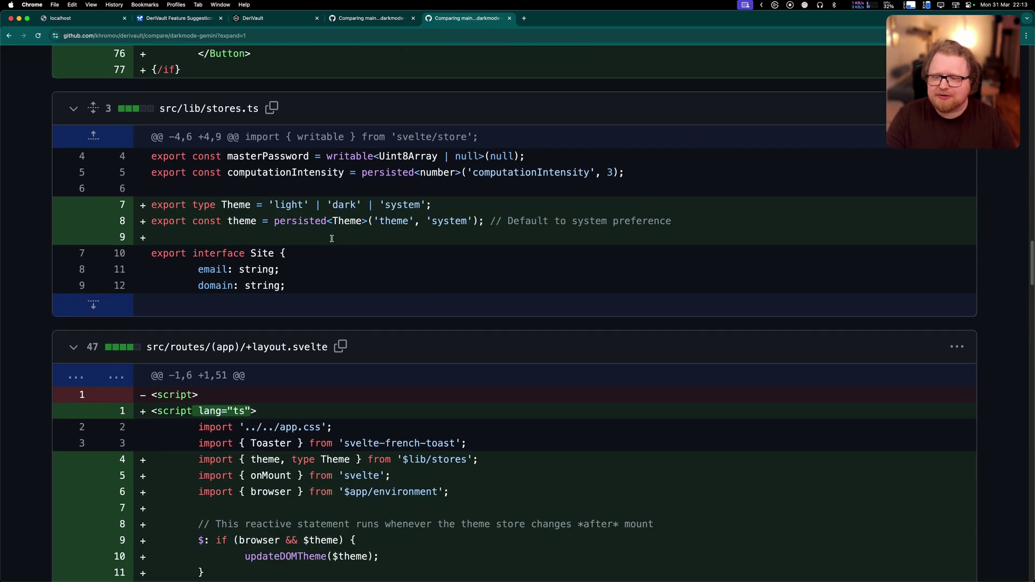
{"action": "scroll", "coordinate": [332, 238], "scroll_direction": "down", "scroll_amount": 1}
{"action": "scroll", "coordinate": [333, 239], "scroll_direction": "down", "scroll_amount": 1}
{"action": "scroll", "coordinate": [334, 241], "scroll_direction": "down", "scroll_amount": 1}
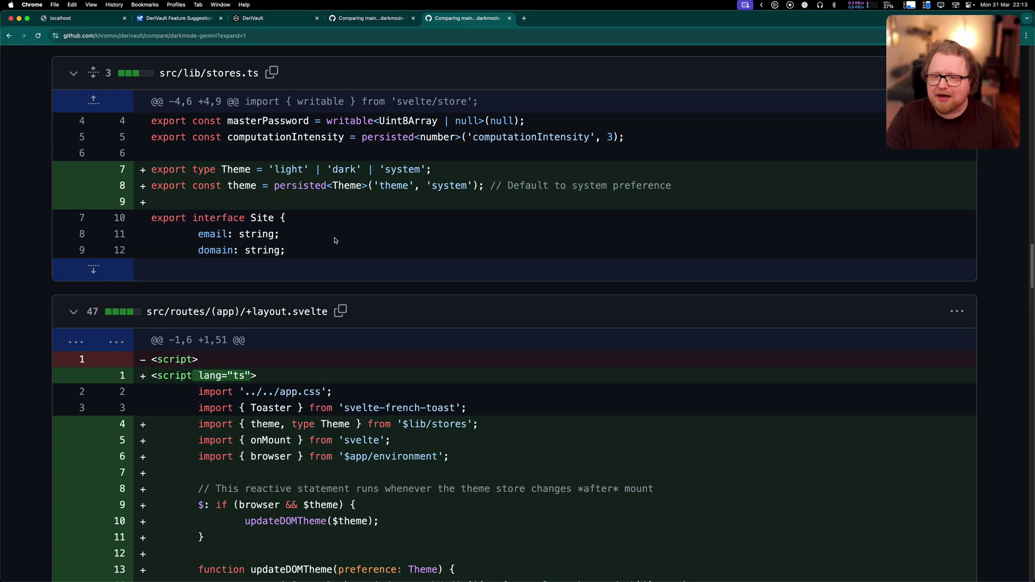
{"action": "scroll", "coordinate": [336, 239], "scroll_direction": "down", "scroll_amount": 1}
{"action": "scroll", "coordinate": [339, 238], "scroll_direction": "down", "scroll_amount": 1}
{"action": "scroll", "coordinate": [348, 234], "scroll_direction": "down", "scroll_amount": 1}
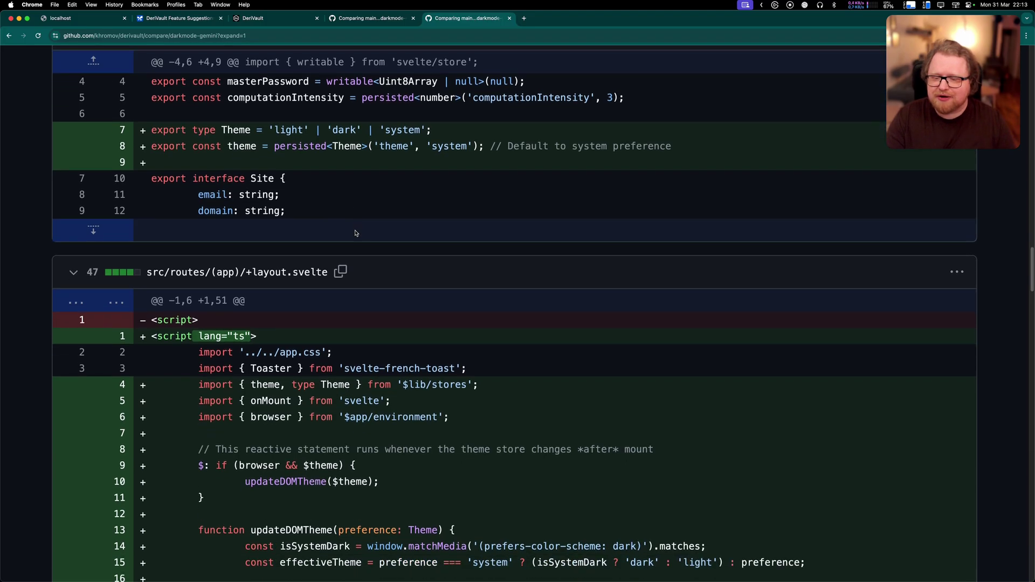
{"action": "scroll", "coordinate": [390, 226], "scroll_direction": "down", "scroll_amount": 5}
{"action": "scroll", "coordinate": [387, 222], "scroll_direction": "down", "scroll_amount": 1}
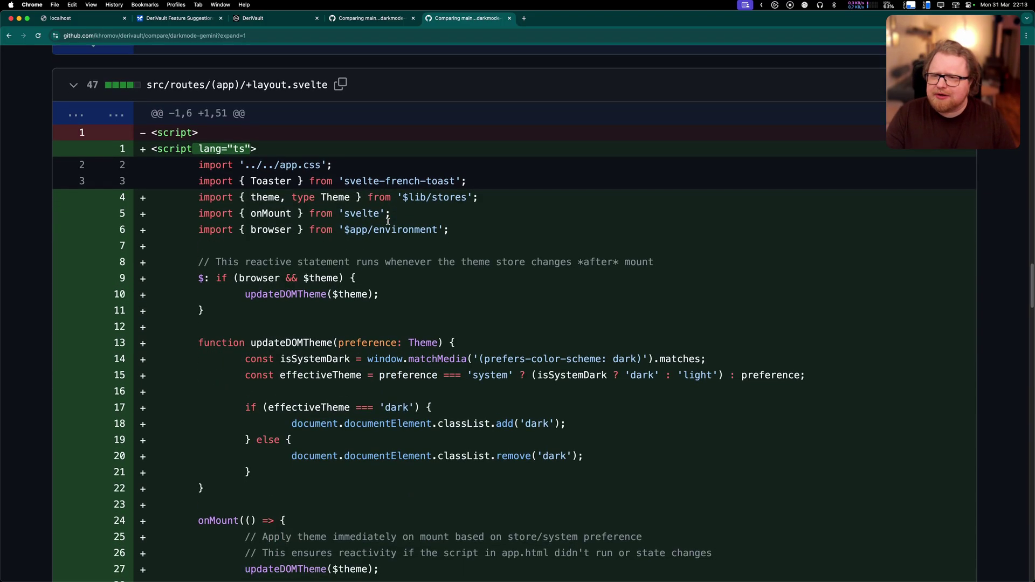
{"action": "scroll", "coordinate": [308, 235], "scroll_direction": "down", "scroll_amount": 1}
{"action": "scroll", "coordinate": [307, 237], "scroll_direction": "down", "scroll_amount": 1}
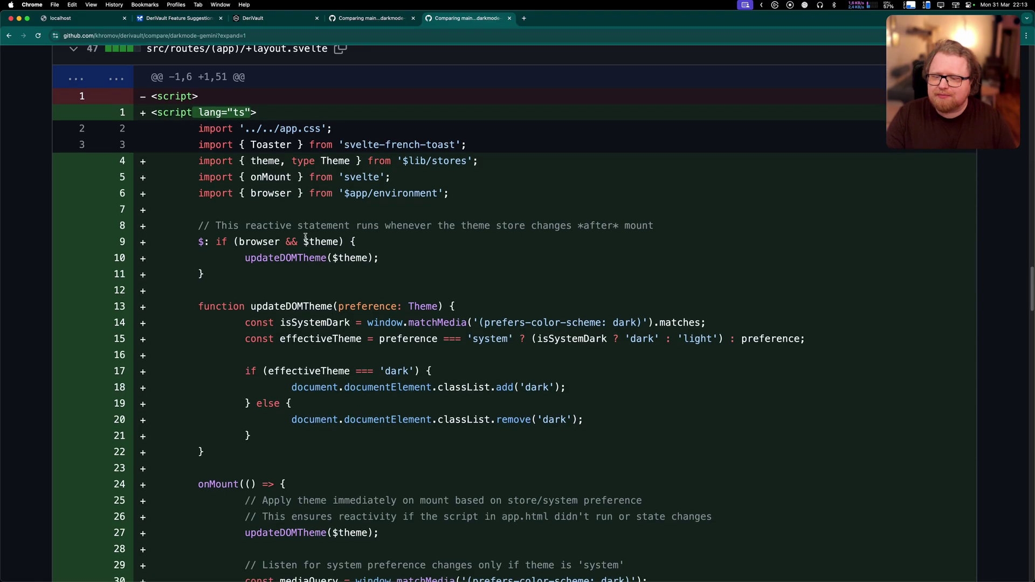
{"action": "scroll", "coordinate": [304, 237], "scroll_direction": "down", "scroll_amount": 1}
{"action": "scroll", "coordinate": [304, 237], "scroll_direction": "down", "scroll_amount": 1}
{"action": "scroll", "coordinate": [305, 237], "scroll_direction": "down", "scroll_amount": 1}
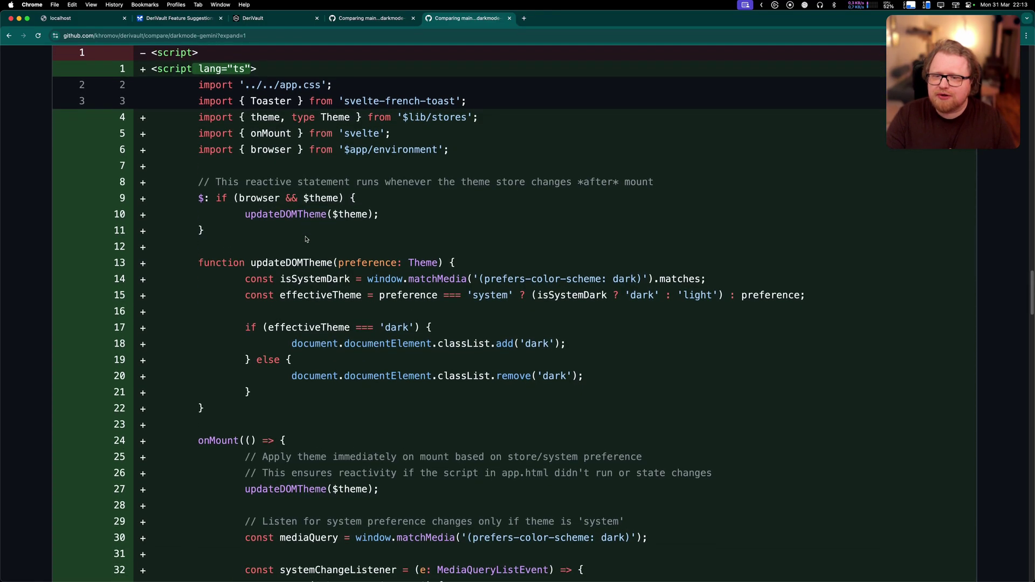
{"action": "scroll", "coordinate": [306, 236], "scroll_direction": "down", "scroll_amount": 1}
{"action": "scroll", "coordinate": [305, 236], "scroll_direction": "down", "scroll_amount": 1}
{"action": "scroll", "coordinate": [305, 236], "scroll_direction": "down", "scroll_amount": 1}
{"action": "scroll", "coordinate": [305, 235], "scroll_direction": "down", "scroll_amount": 3}
{"action": "scroll", "coordinate": [304, 236], "scroll_direction": "down", "scroll_amount": 1}
{"action": "scroll", "coordinate": [306, 236], "scroll_direction": "down", "scroll_amount": 2}
{"action": "scroll", "coordinate": [312, 239], "scroll_direction": "up", "scroll_amount": 4}
{"action": "scroll", "coordinate": [316, 243], "scroll_direction": "up", "scroll_amount": 3}
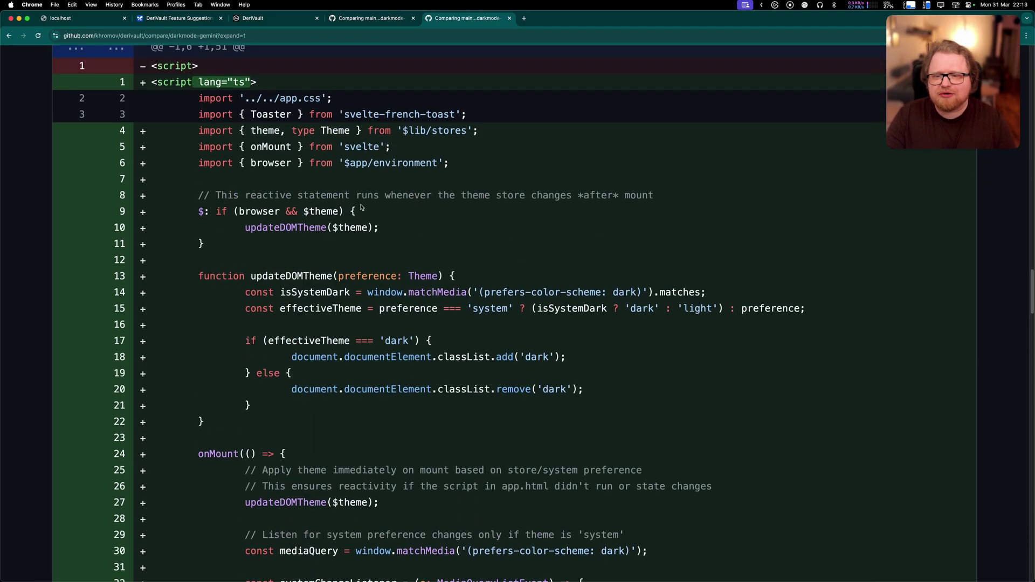
{"action": "scroll", "coordinate": [360, 207], "scroll_direction": "down", "scroll_amount": 1}
{"action": "scroll", "coordinate": [361, 207], "scroll_direction": "down", "scroll_amount": 1}
{"action": "scroll", "coordinate": [361, 208], "scroll_direction": "down", "scroll_amount": 1}
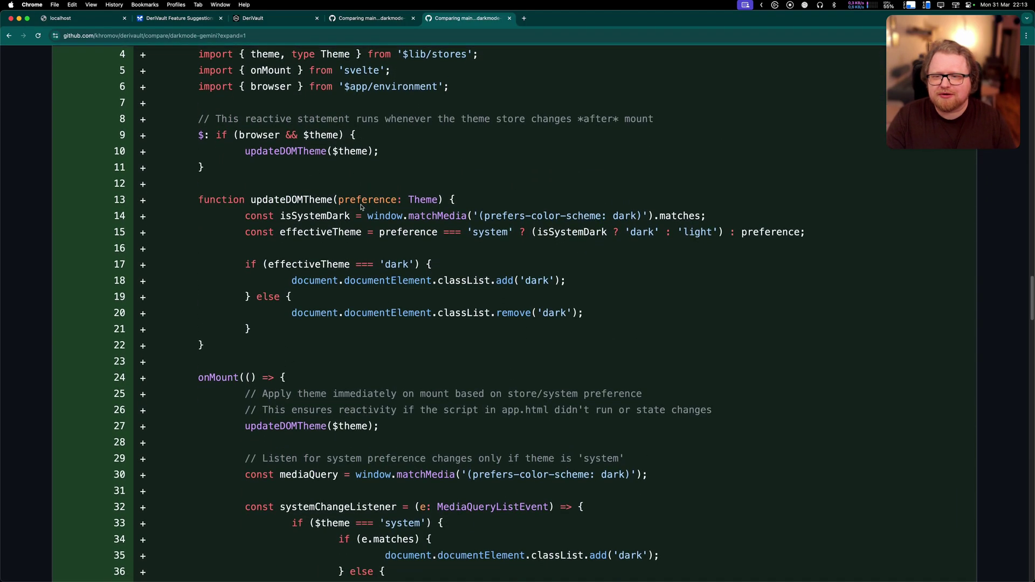
{"action": "scroll", "coordinate": [361, 207], "scroll_direction": "down", "scroll_amount": 2}
{"action": "scroll", "coordinate": [361, 207], "scroll_direction": "down", "scroll_amount": 2}
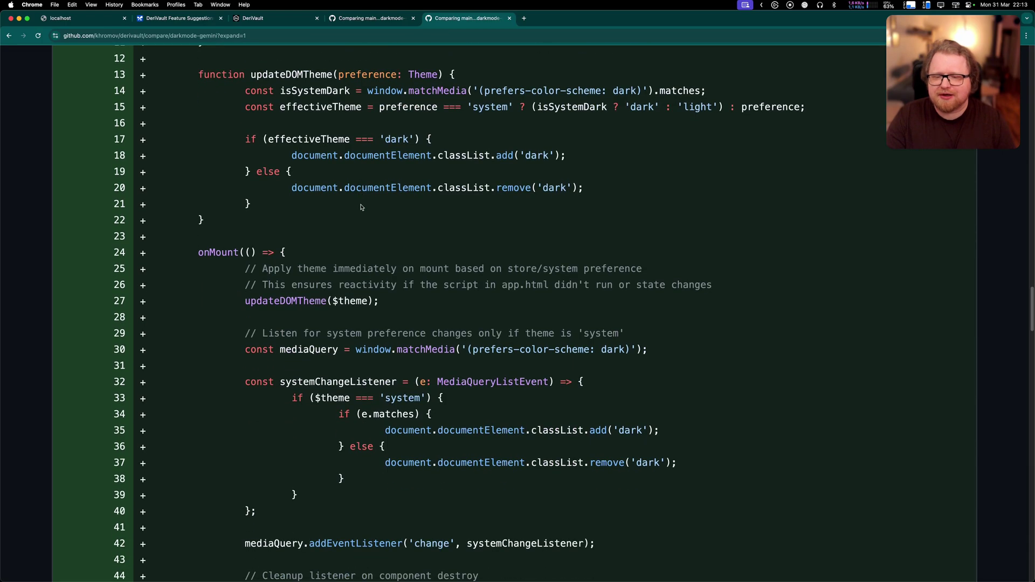
{"action": "scroll", "coordinate": [360, 208], "scroll_direction": "down", "scroll_amount": 1}
{"action": "scroll", "coordinate": [361, 208], "scroll_direction": "down", "scroll_amount": 2}
{"action": "scroll", "coordinate": [362, 207], "scroll_direction": "down", "scroll_amount": 2}
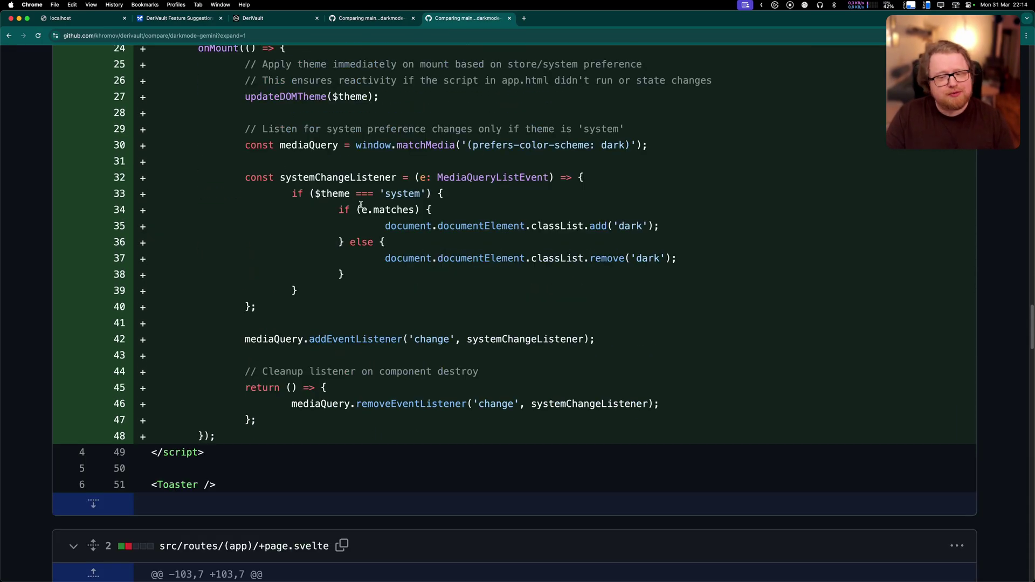